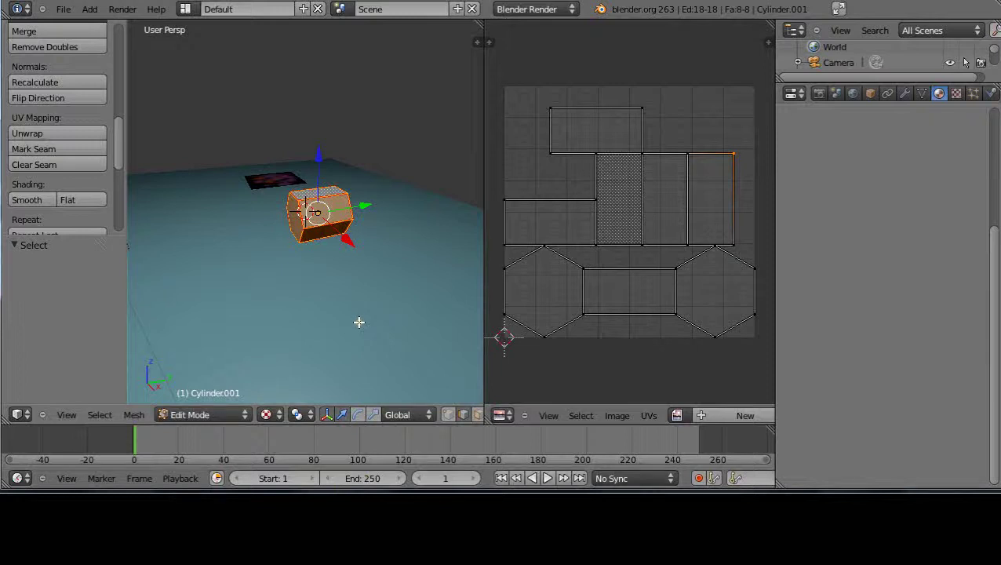
Step: Set the cylinder's viewport shading to Bounding Box
scroll(359, 322, "up", 2)
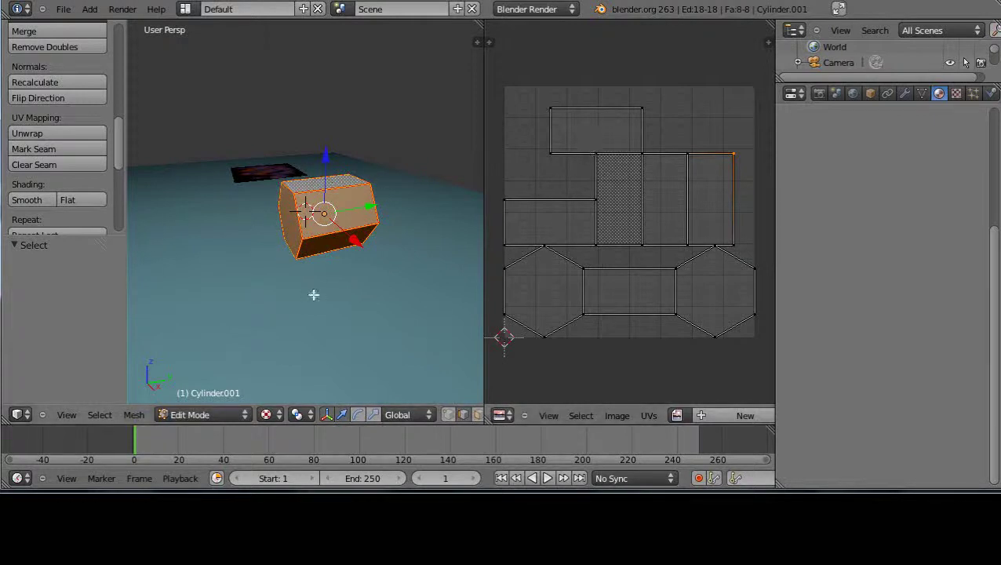
middle_click_drag(307, 288, 377, 283)
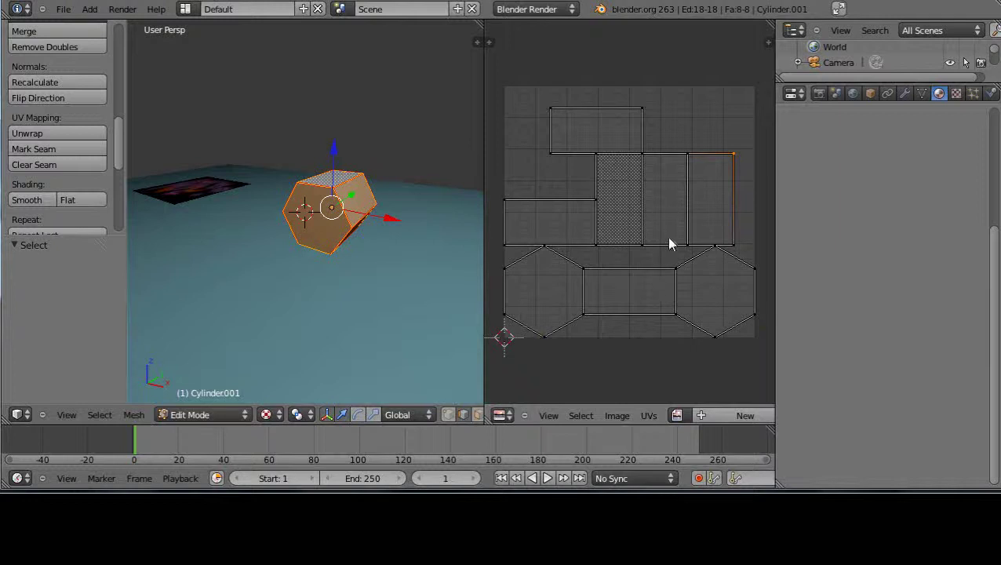
scroll(335, 234, "up", 2)
scroll(335, 233, "down", 3)
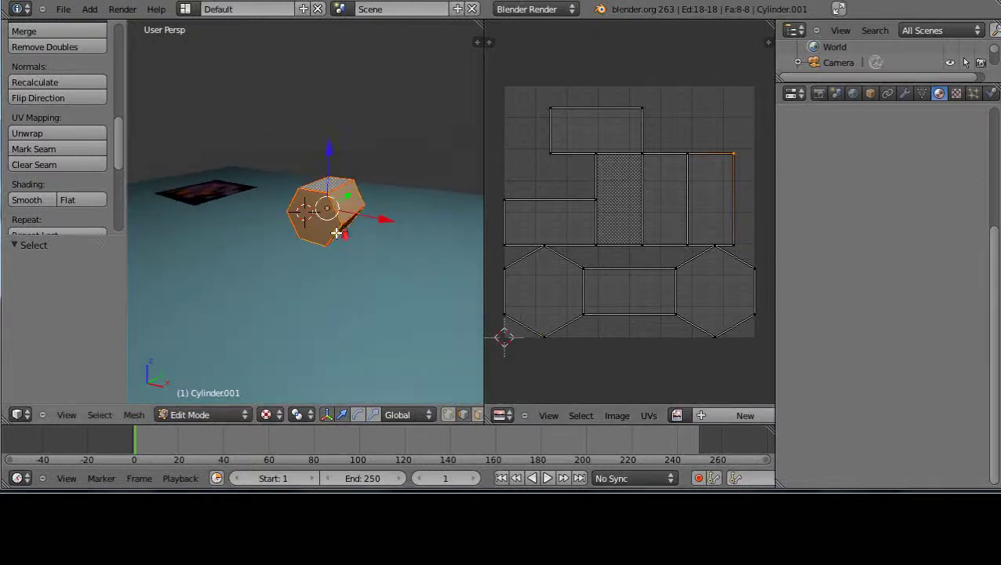
left_click(267, 416)
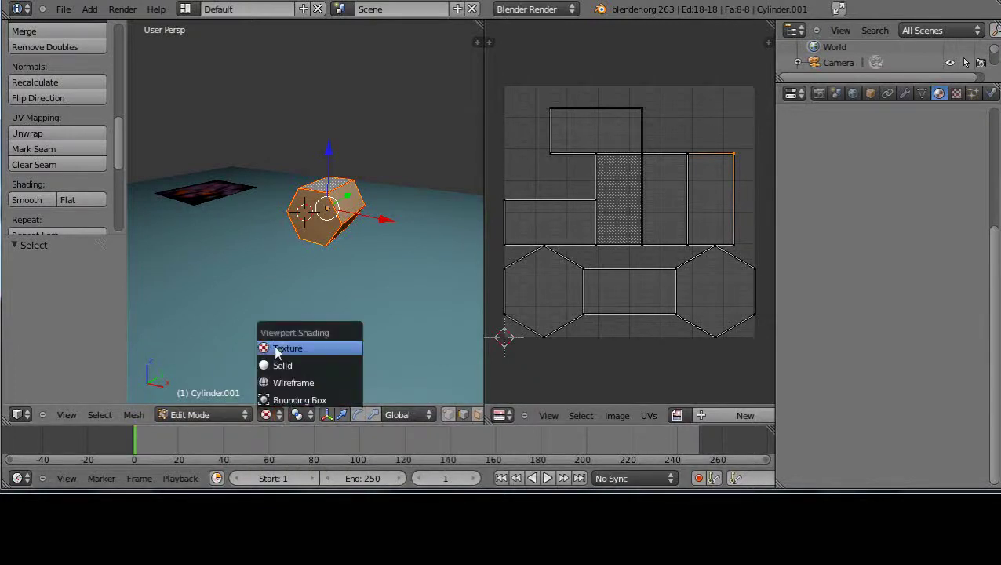
left_click(278, 400)
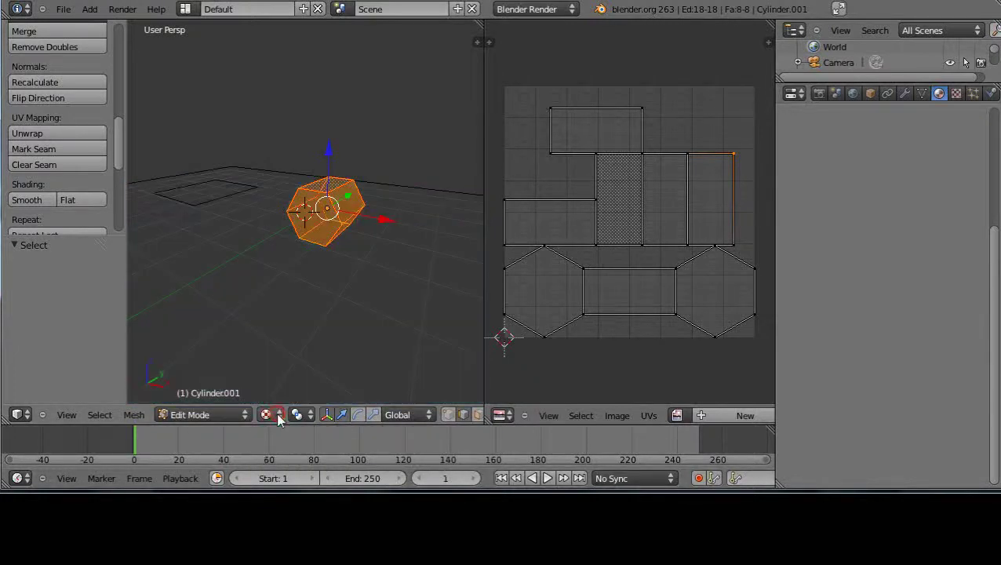
Step: Switch the render engine to Blender Game and show its Render settings
left_click(573, 11)
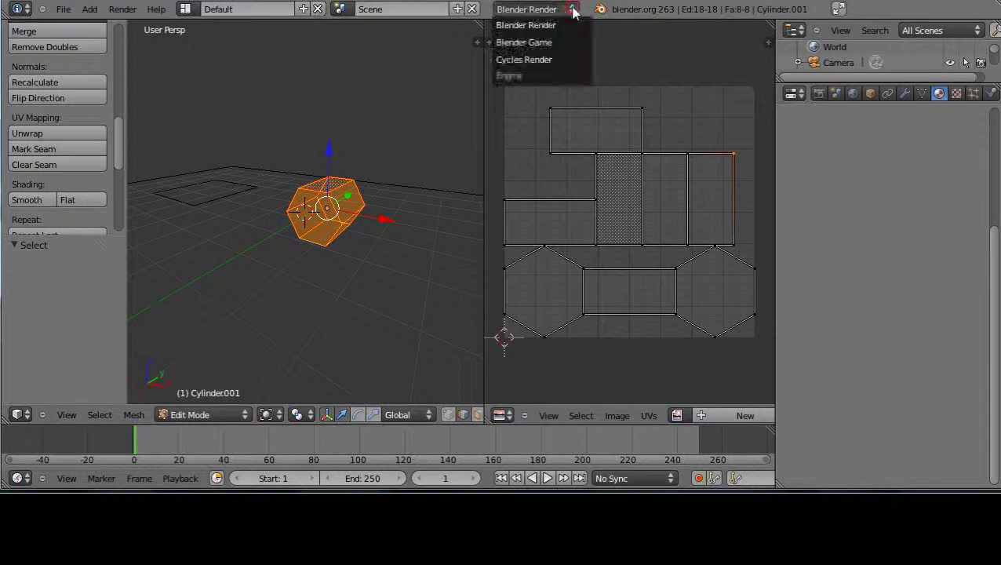
left_click(540, 41)
left_click(819, 94)
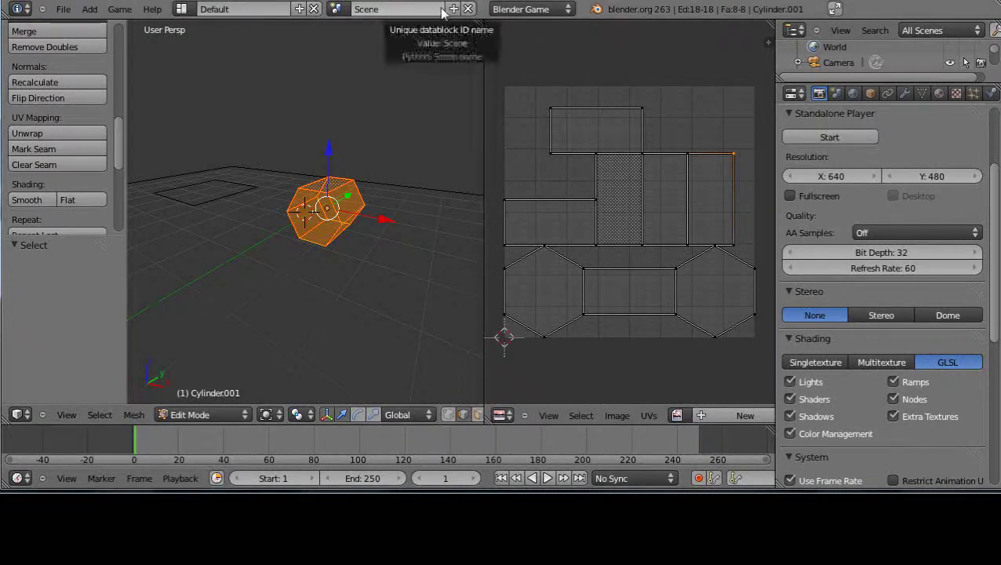
left_click(569, 10)
Step: Return the engine to Blender Render, show the Material settings, and toggle back to Object Mode
left_click(535, 23)
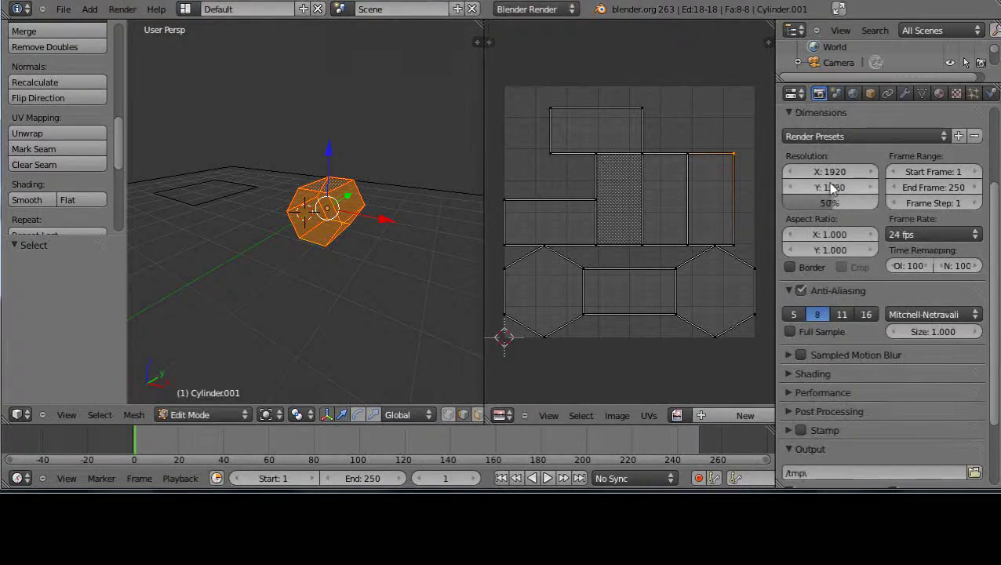
left_click(940, 94)
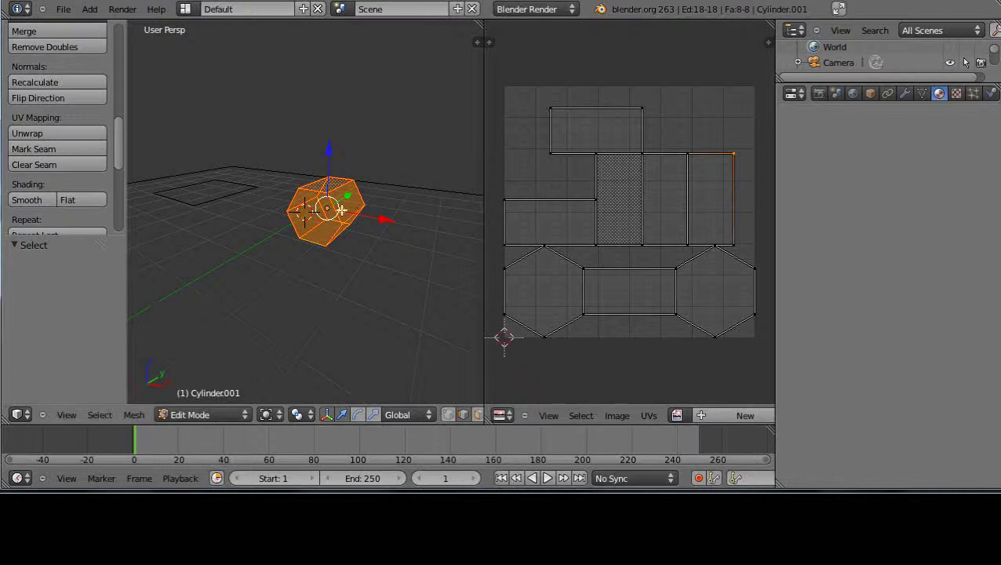
key("Tab")
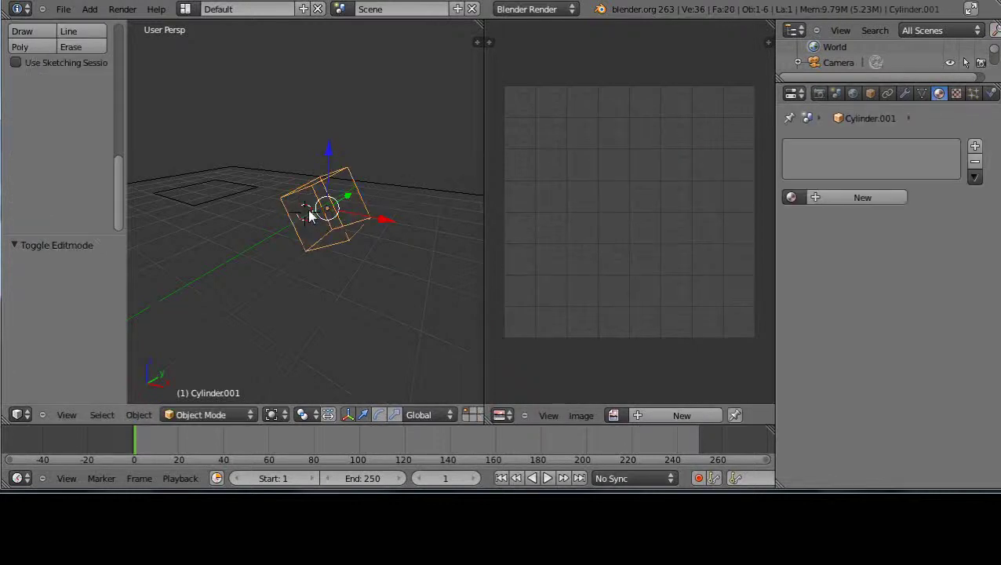
key("Tab")
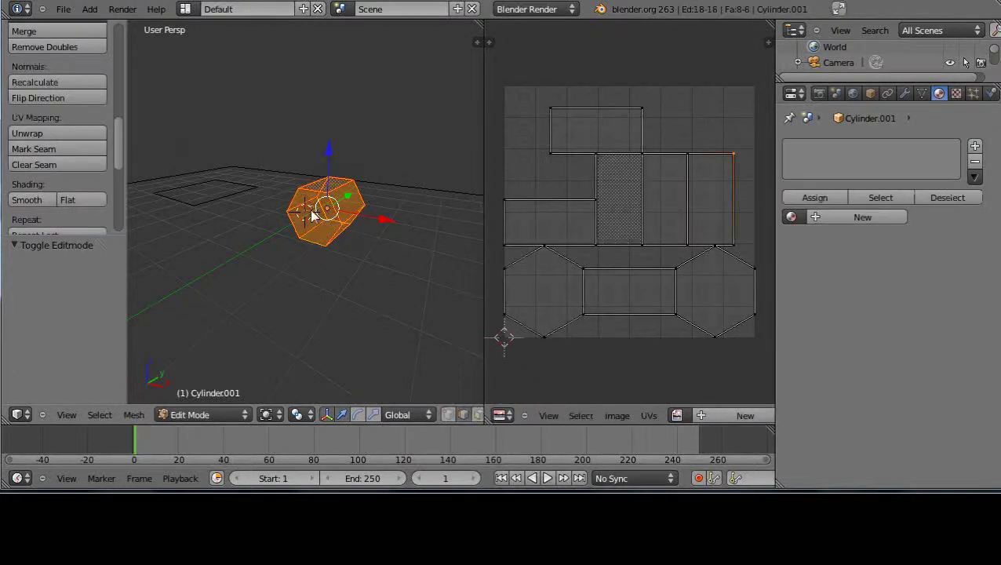
key("Tab")
Step: Orbit around the cylinder, checking its mesh in Edit Mode before returning to Object Mode
middle_click_drag(312, 213, 350, 239)
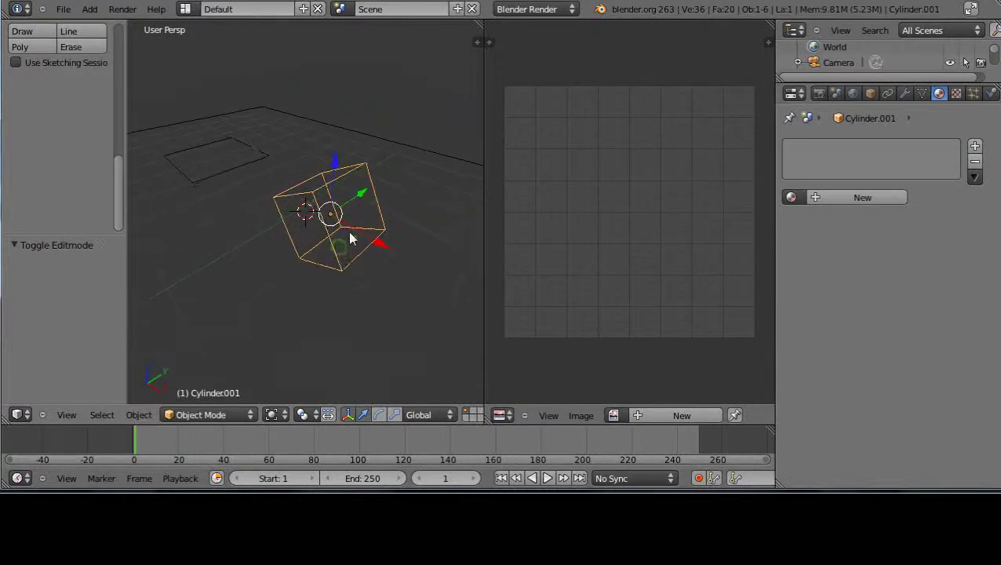
key("Tab")
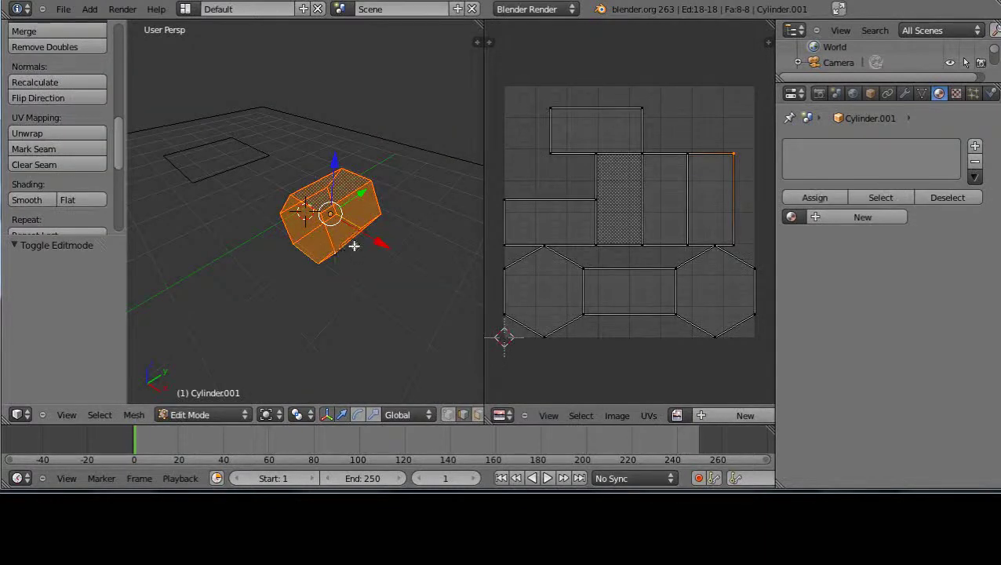
key("Tab")
middle_click_drag(334, 243, 369, 246)
Step: Cycle the viewport shading from Wireframe through Solid to Textured
key("z")
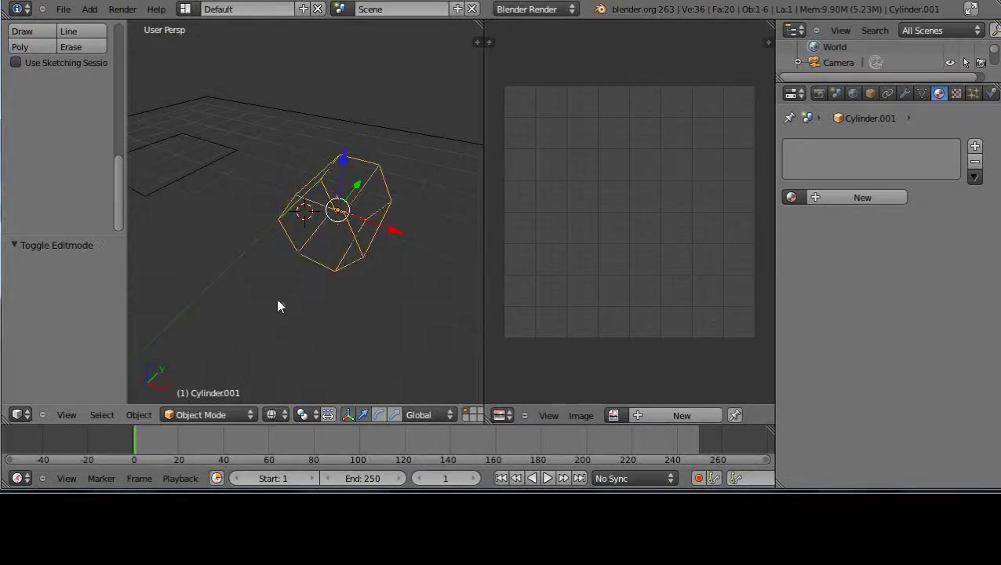
scroll(369, 260, "up", 3)
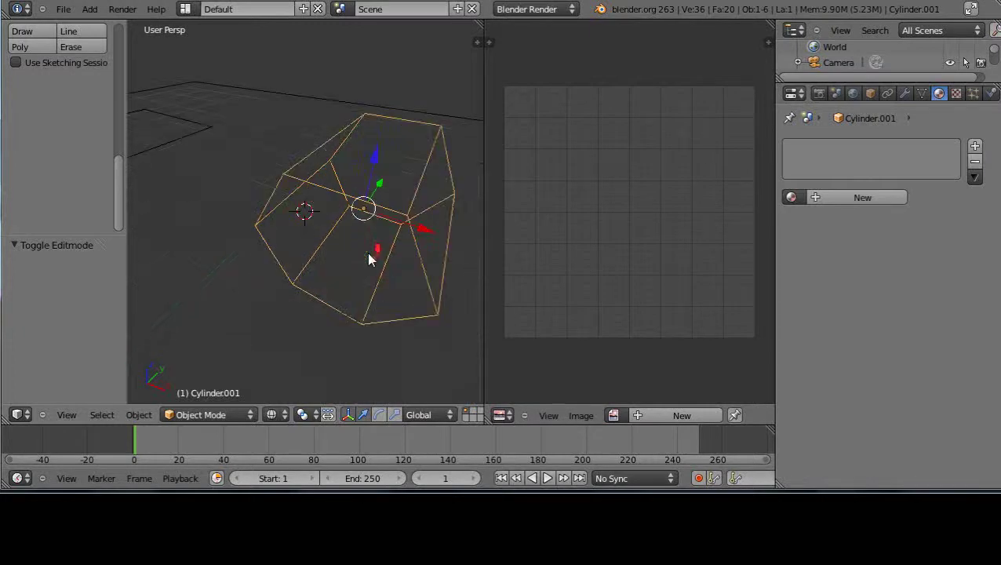
scroll(368, 261, "down", 3)
middle_click_drag(368, 262, 345, 240)
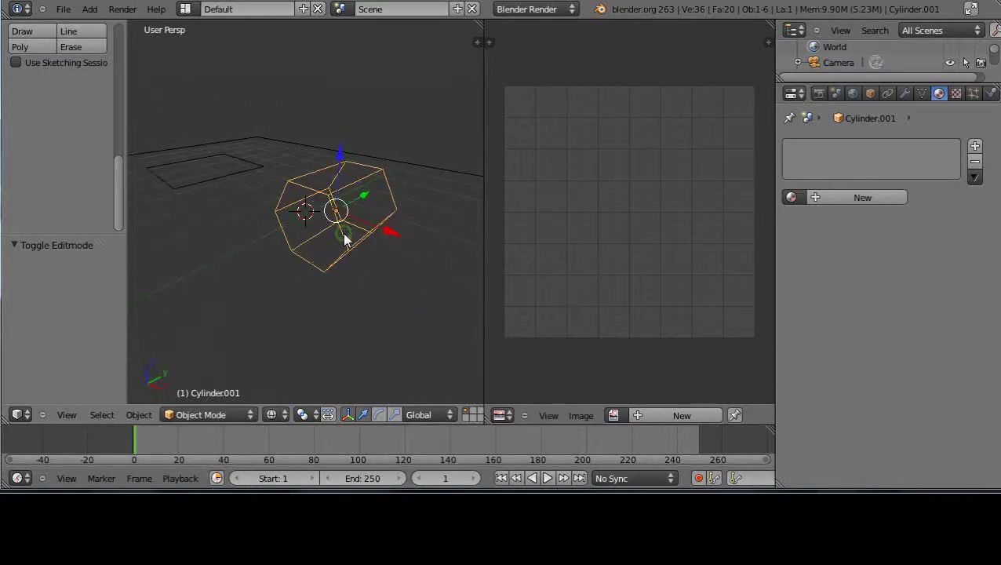
key("z")
key("alt+z")
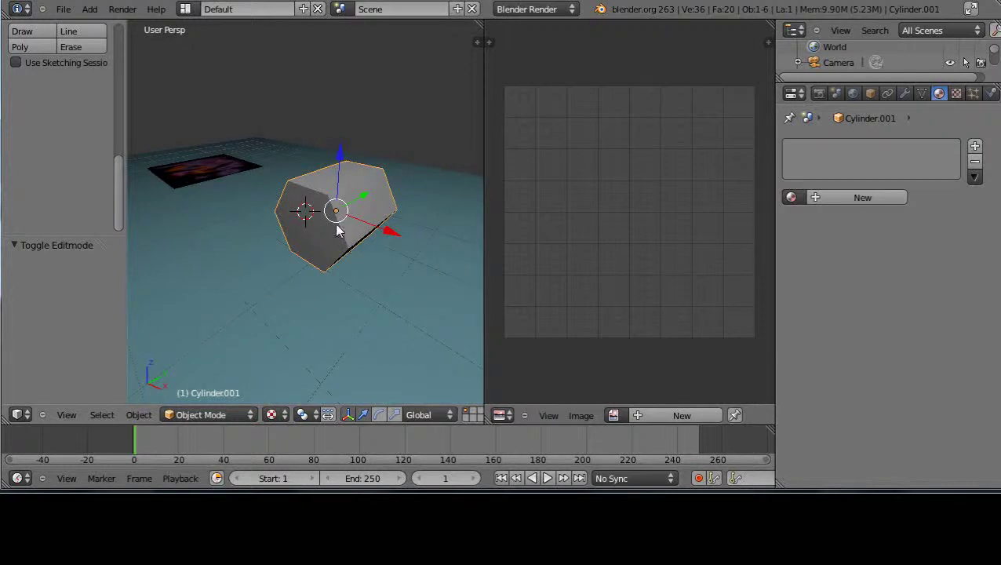
Step: Create a new material for the cylinder with Specular Intensity 0.000
left_click(874, 197)
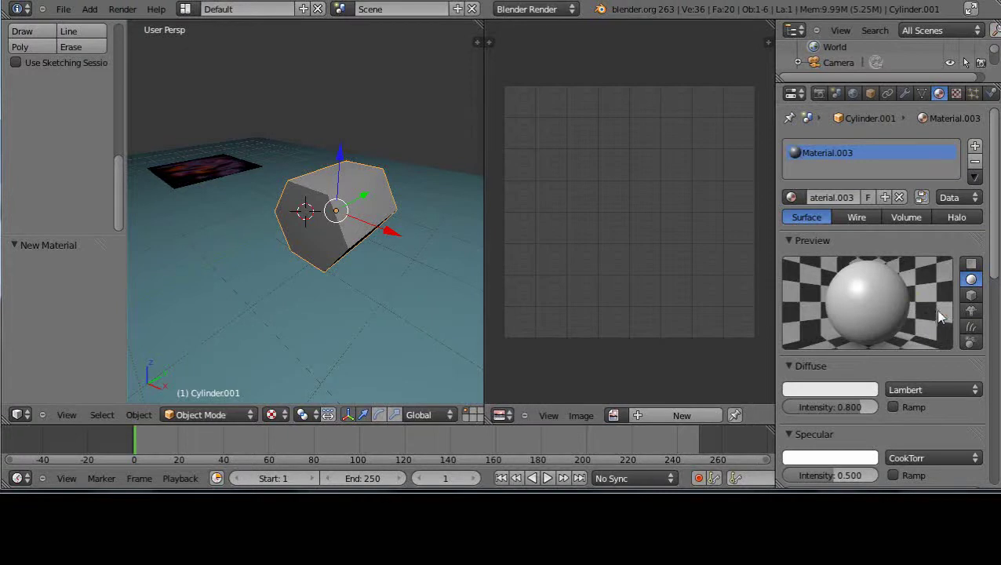
scroll(942, 316, "down", 2)
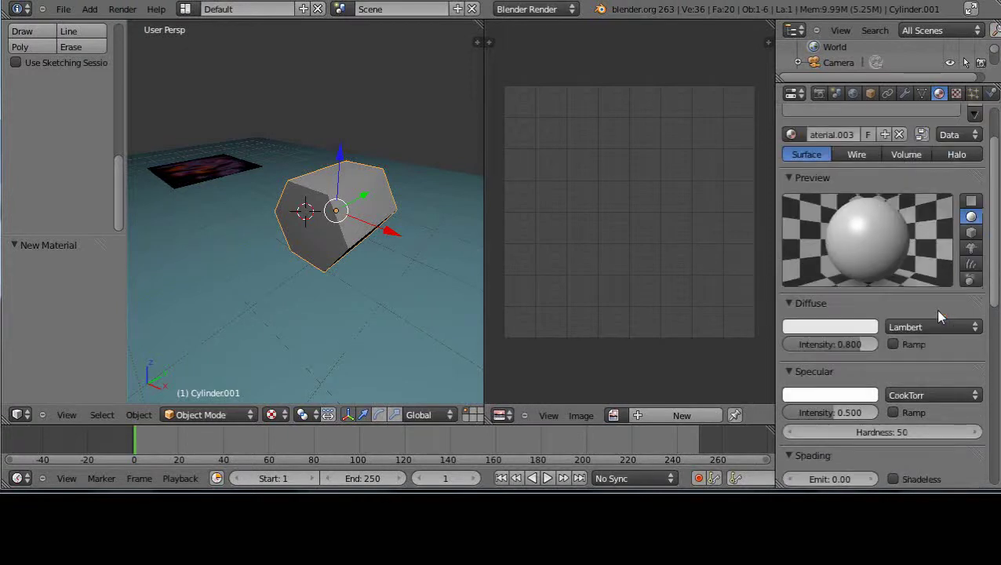
scroll(934, 309, "down", 2)
left_click(845, 352)
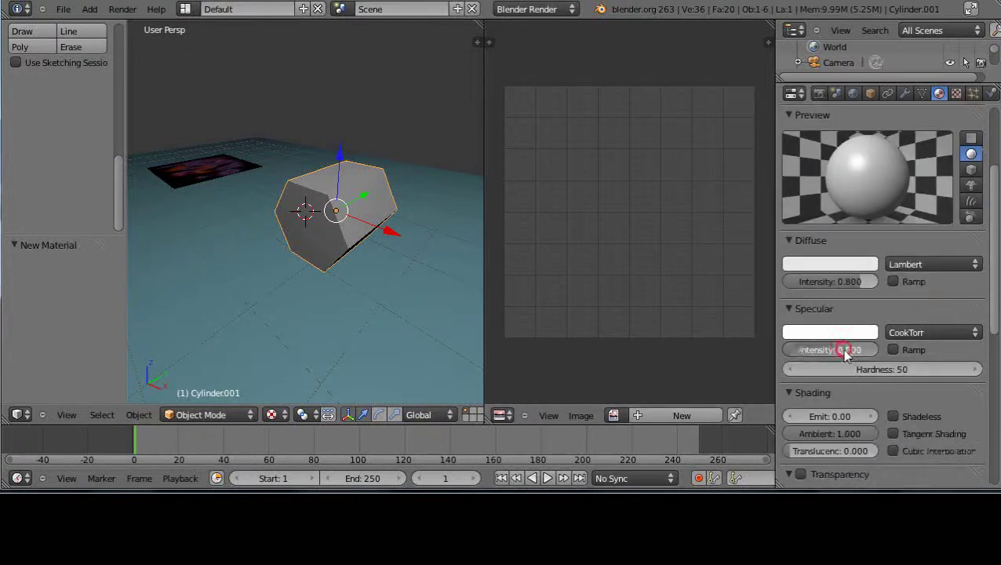
left_click_drag(846, 352, 749, 350)
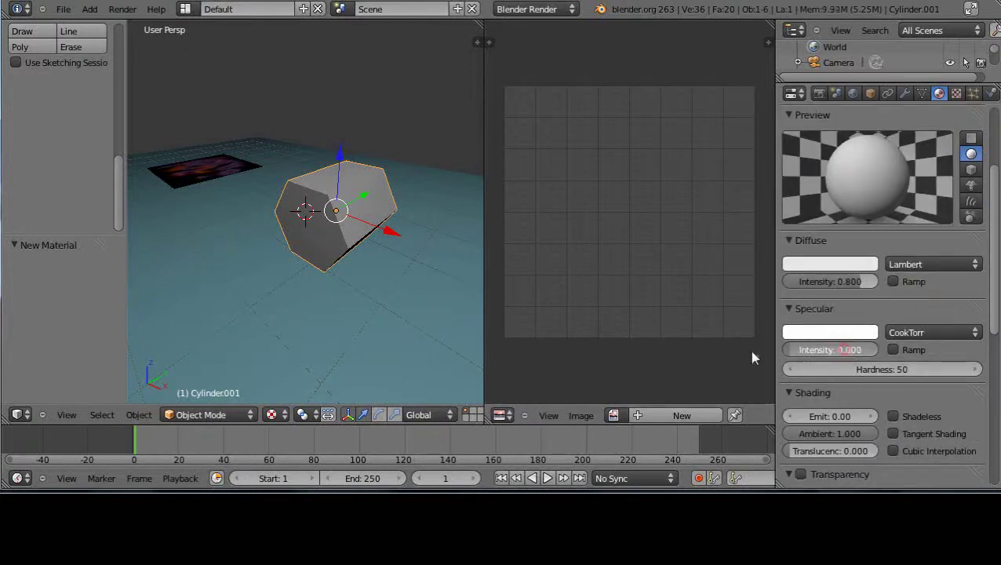
Step: Add a new texture, Texture.001, and set its type to Image or Movie
left_click(957, 93)
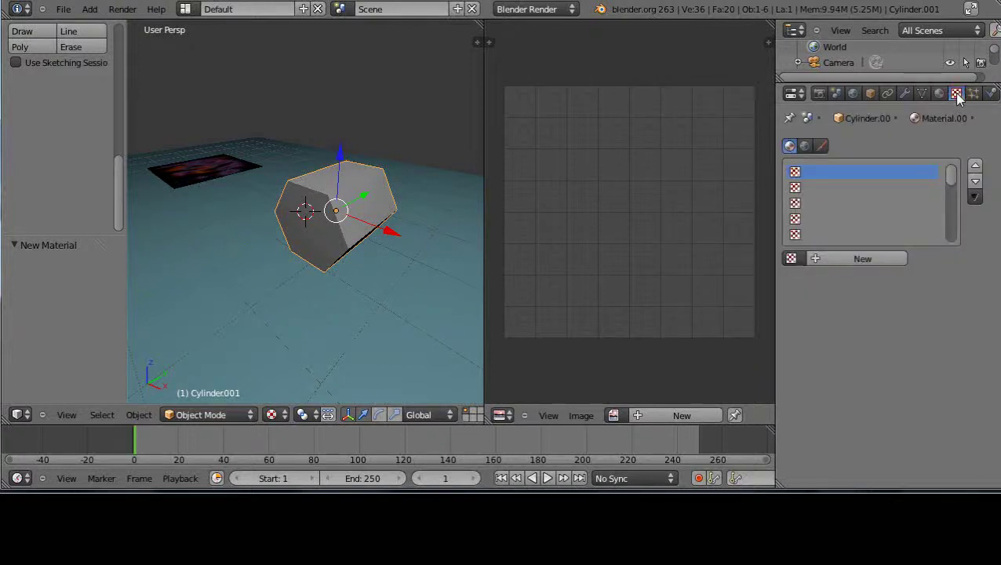
left_click(846, 259)
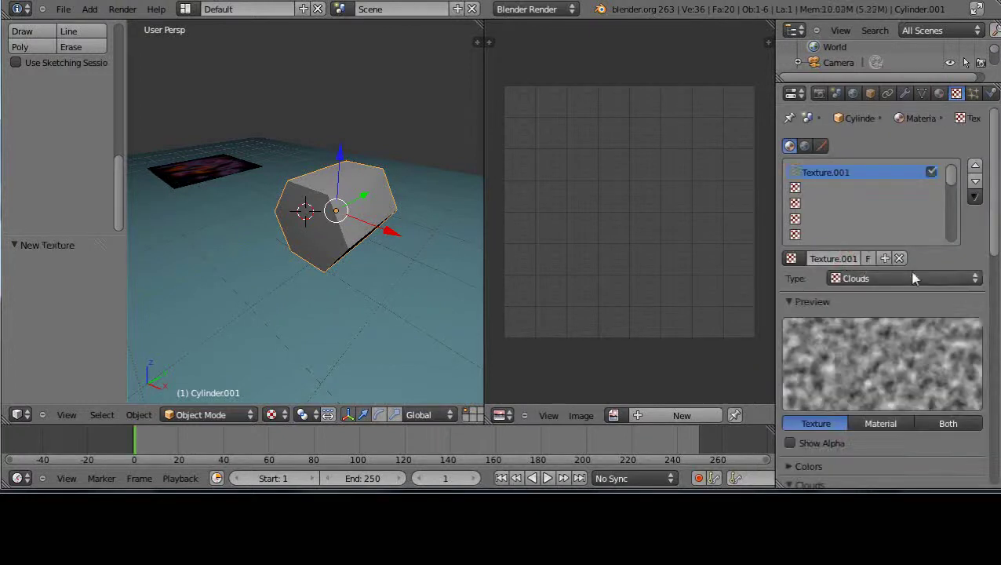
left_click(941, 277)
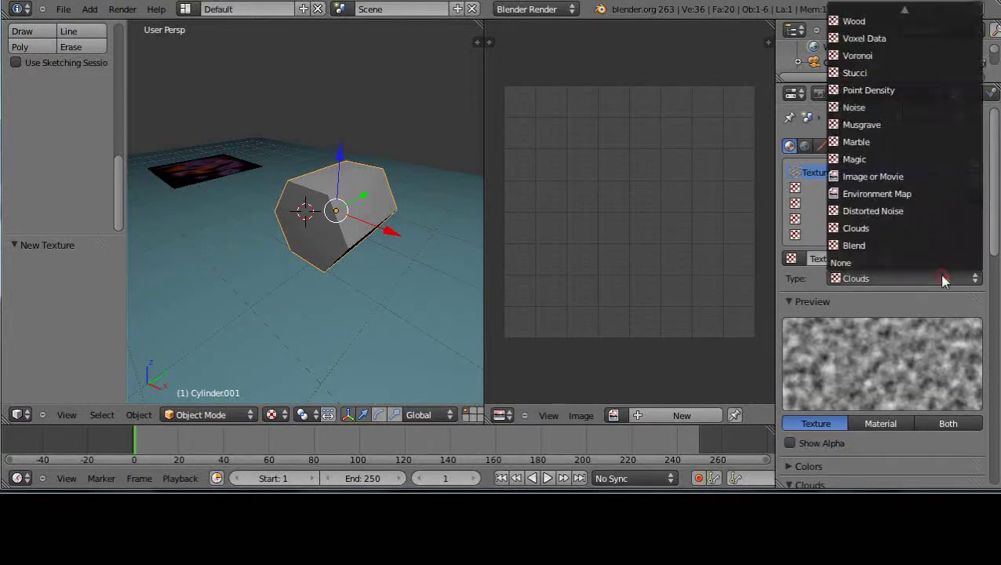
left_click(862, 178)
left_click_drag(993, 150, 991, 253)
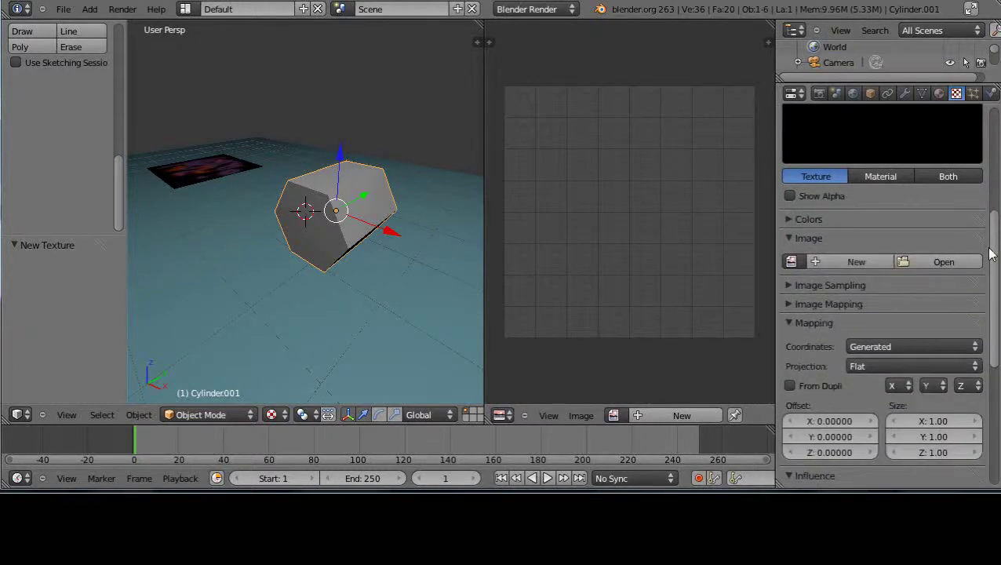
left_click_drag(990, 253, 991, 244)
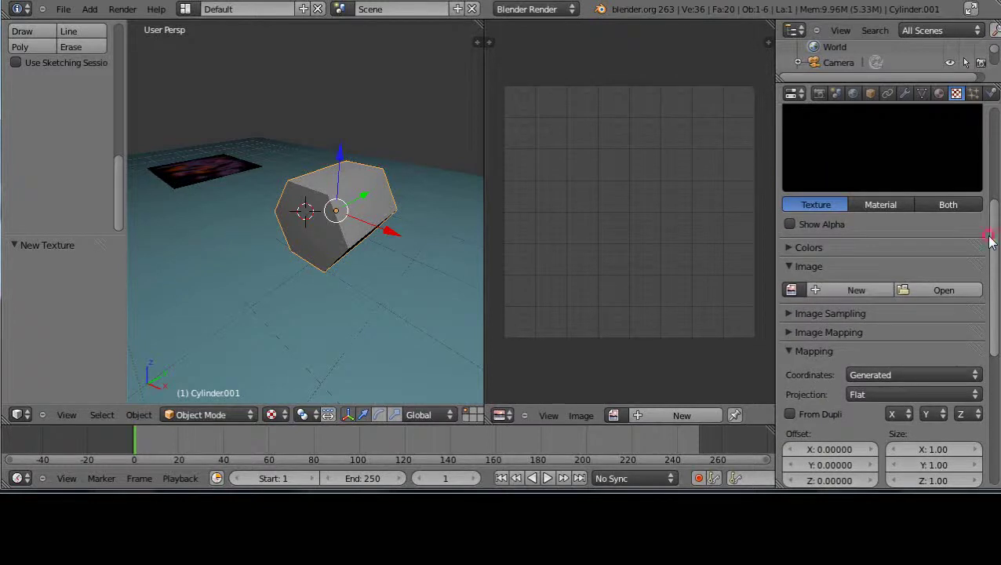
Step: Load Geometric4.bmp (1280 x 720) from the ArtImages_1280x720 folder as the texture image
left_click(944, 290)
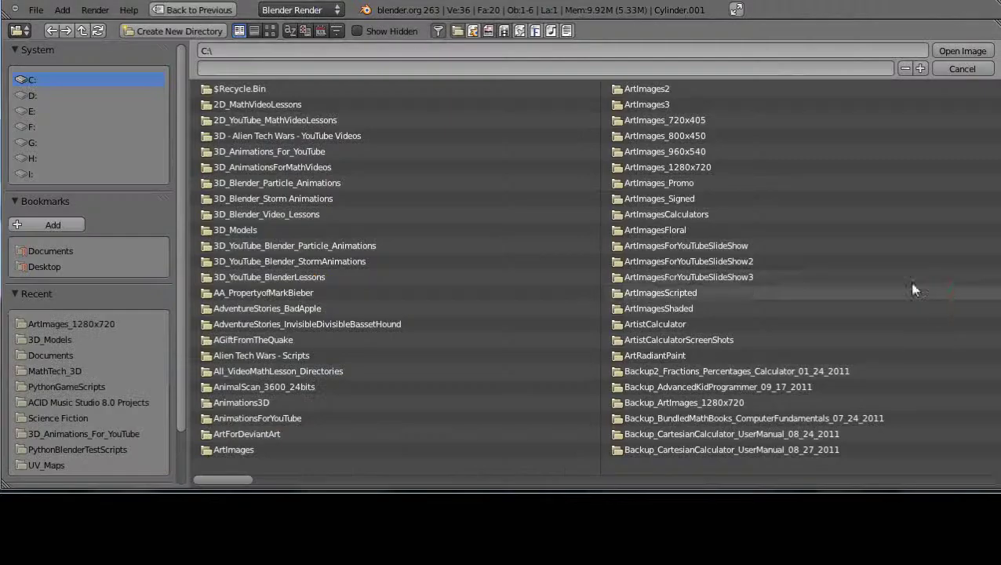
left_click(44, 325)
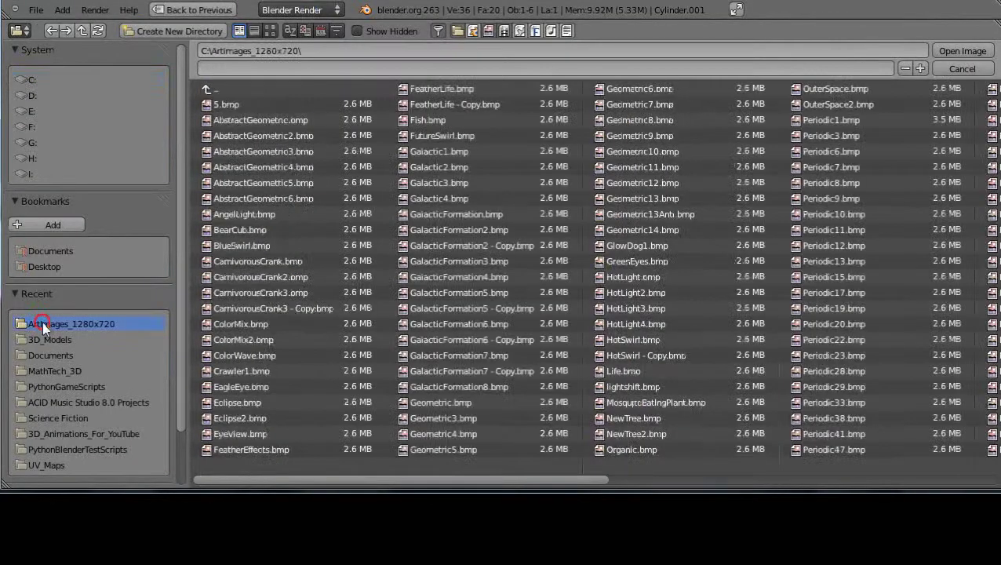
double_click(451, 433)
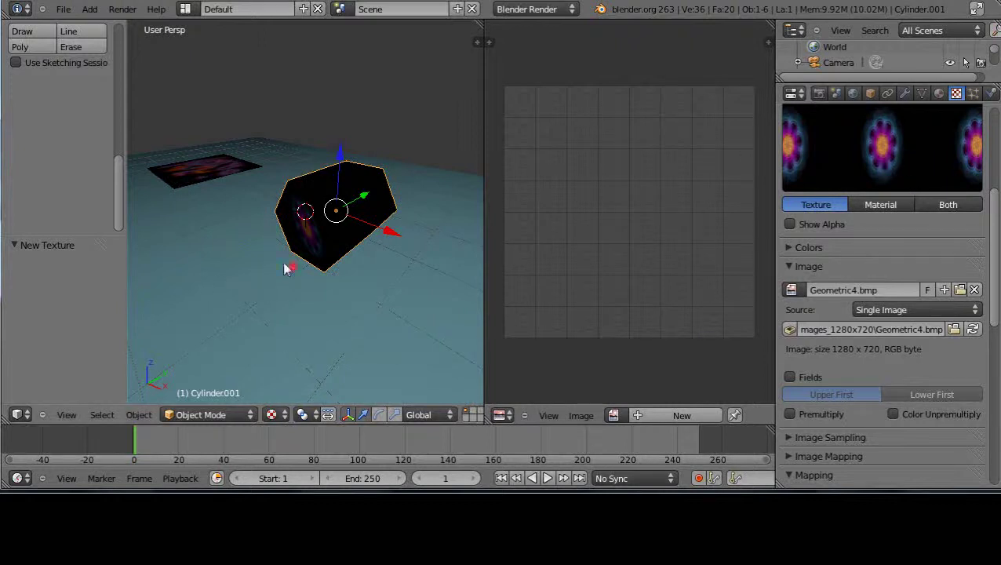
Step: Select the lamp and duplicate it with Shift+D
scroll(287, 268, "up", 5)
scroll(298, 269, "down", 4)
scroll(306, 267, "down", 3)
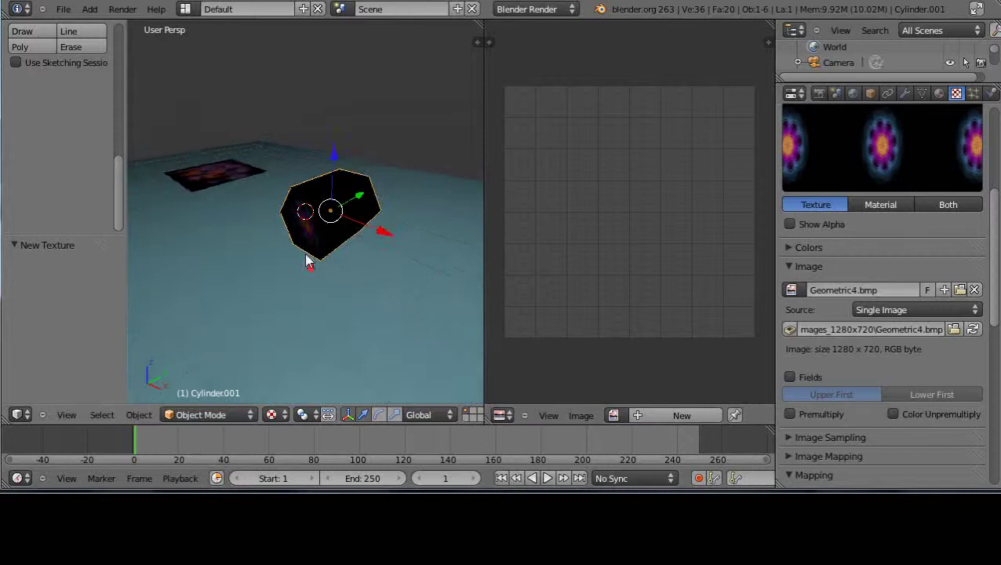
scroll(313, 257, "up", 1)
scroll(316, 251, "down", 2)
scroll(318, 256, "down", 5)
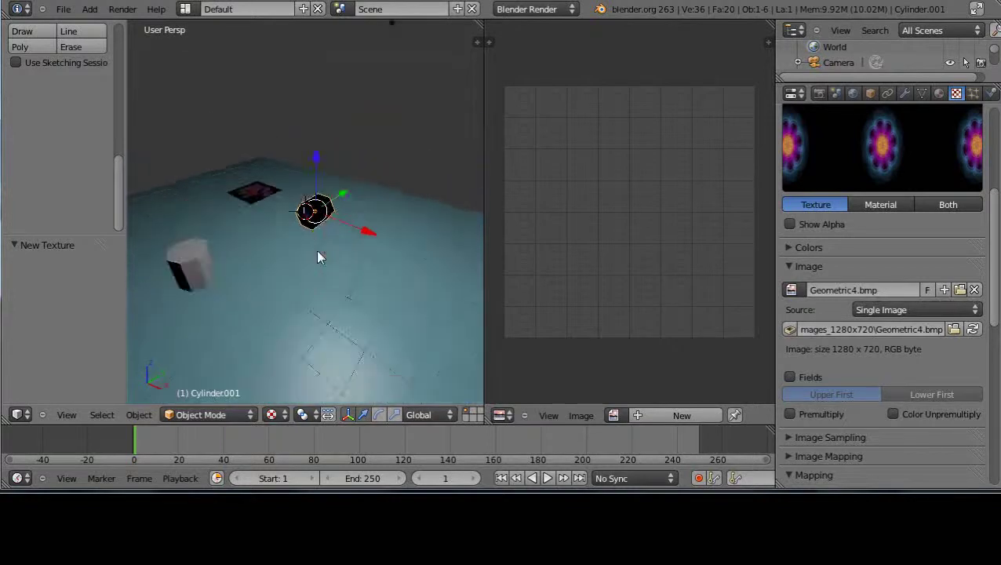
right_click(348, 131)
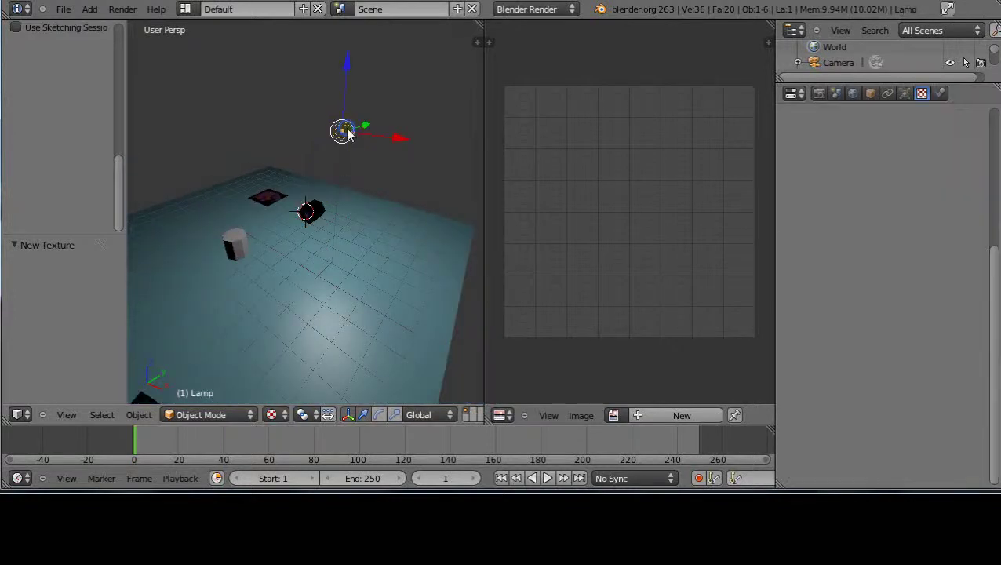
key("shift+d")
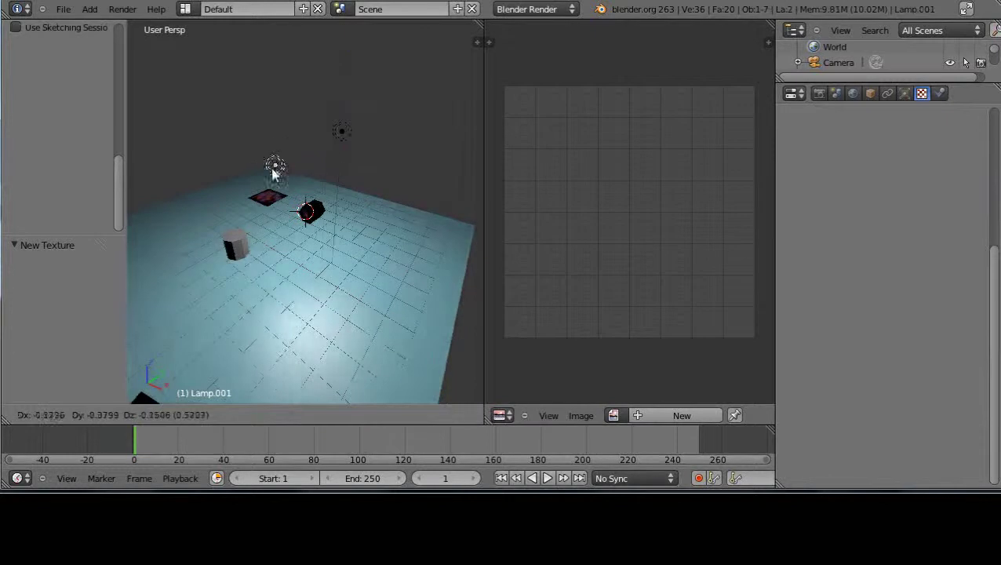
left_click(282, 235)
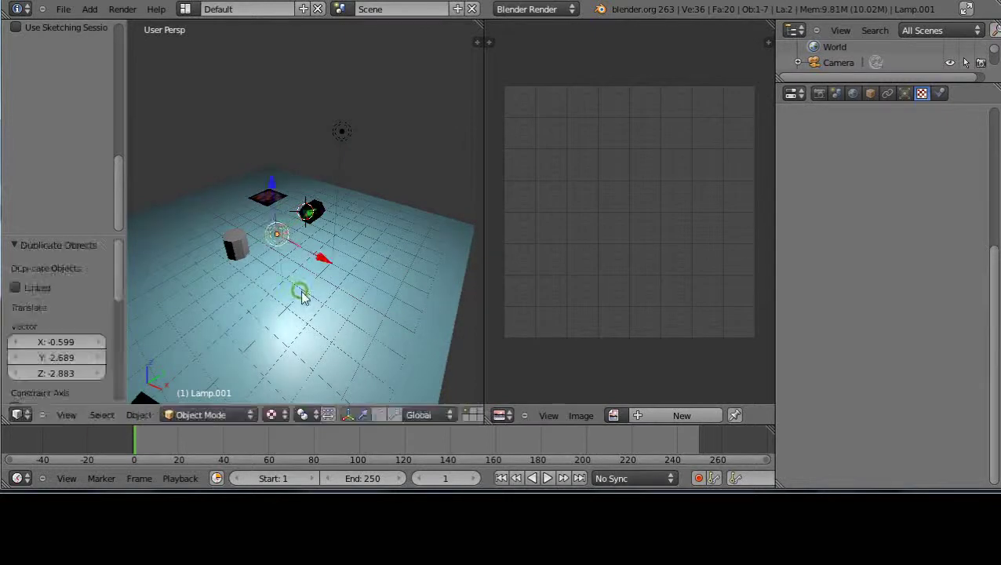
Step: Reposition the lamp copy along the Y, X and Z axes around the column
middle_click_drag(284, 237, 369, 220)
key("g")
key("y")
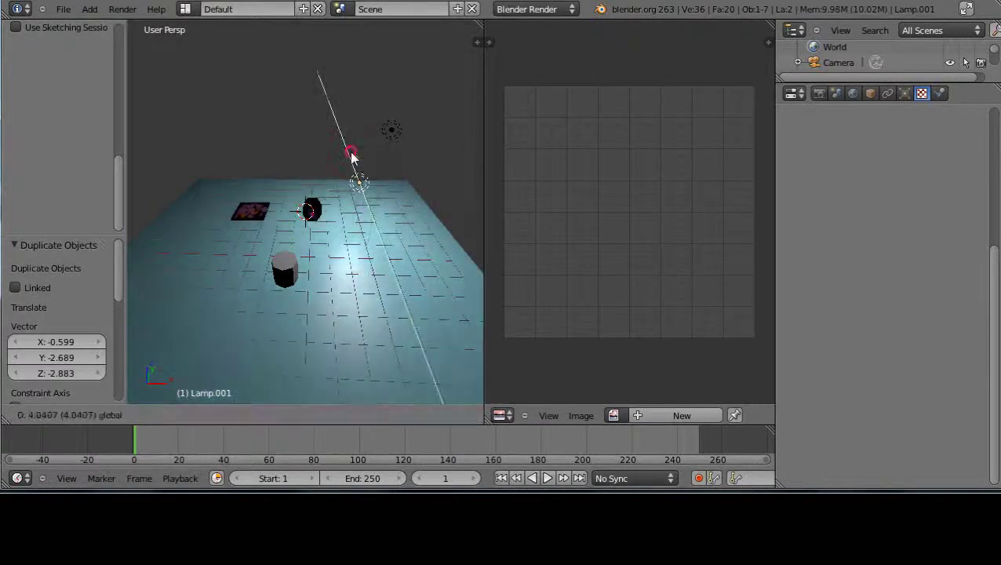
left_click(353, 161)
key("g")
key("x")
left_click(314, 162)
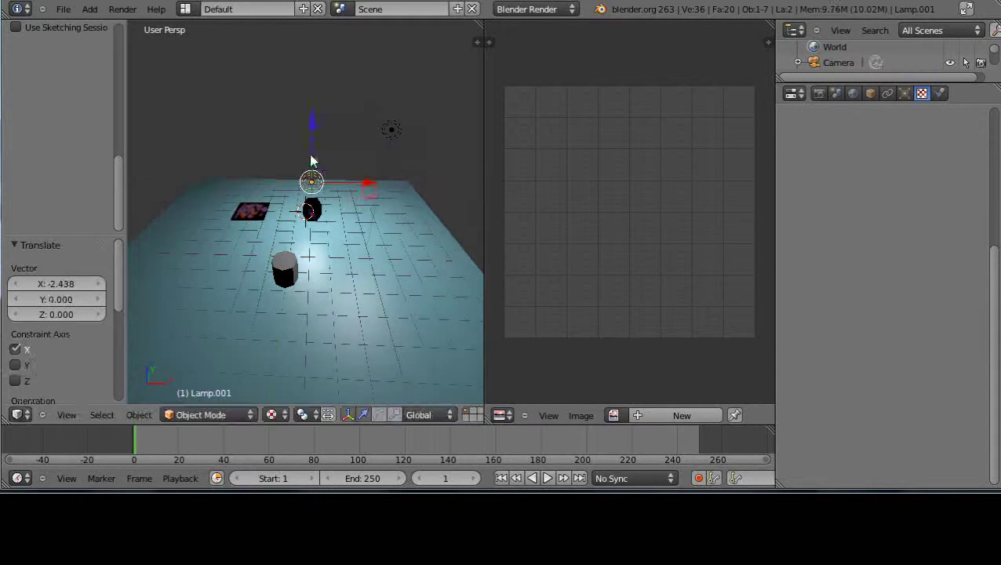
key("g")
key("z")
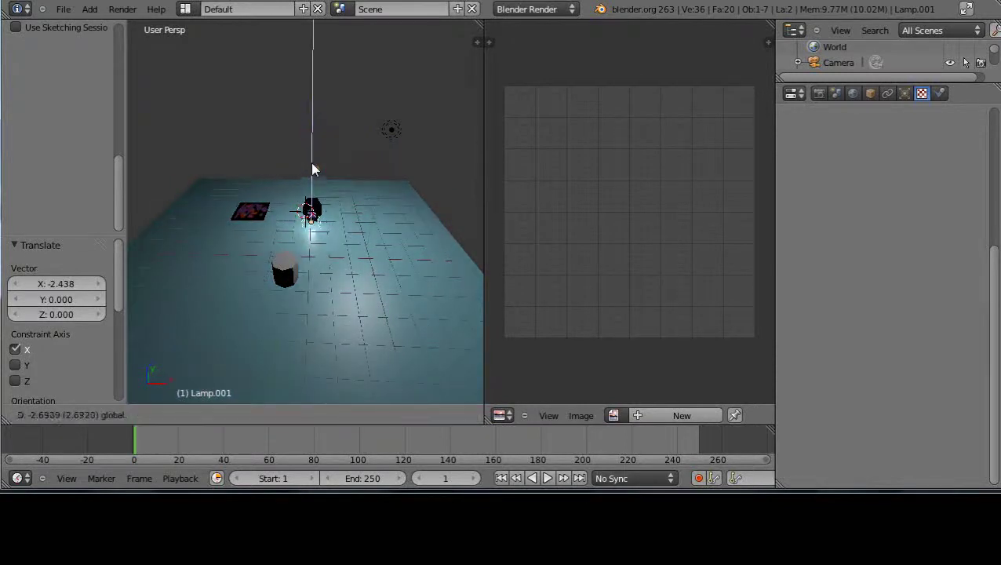
left_click(312, 165)
Step: With the column facing forward, adjust the lamp's height along Z
middle_click_drag(314, 166, 314, 235)
scroll(330, 248, "up", 3)
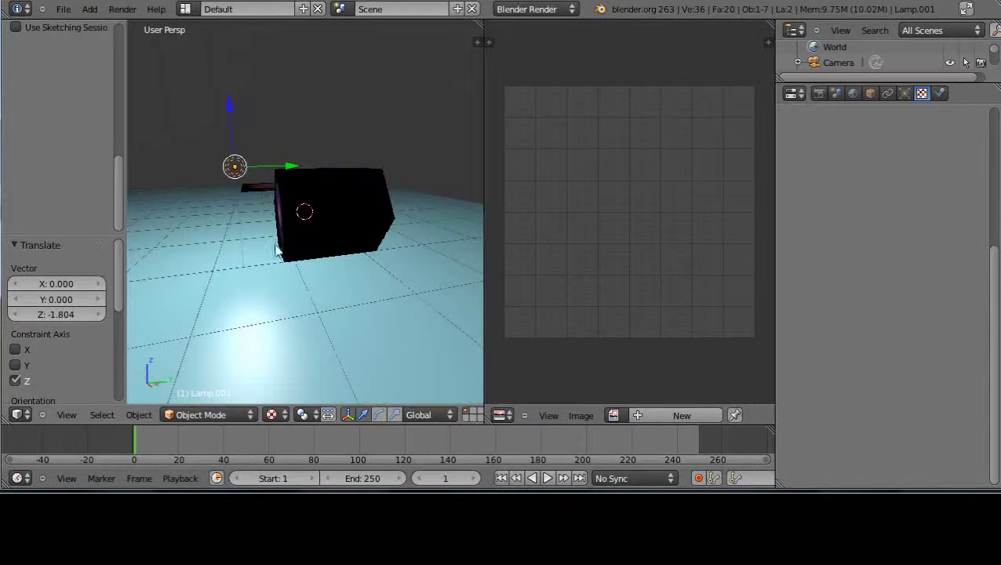
middle_click_drag(251, 167, 410, 257)
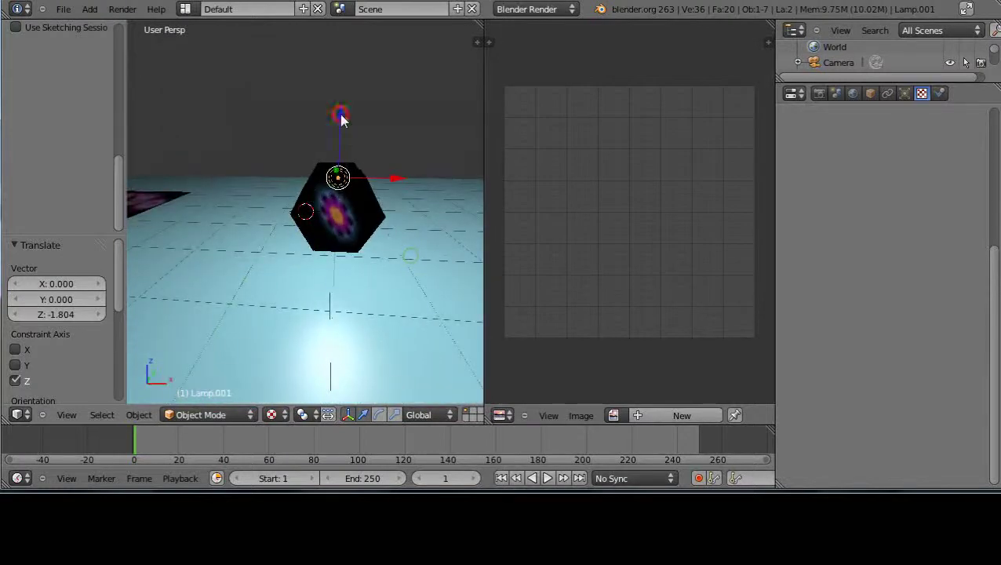
key("g")
key("z")
left_click(386, 208)
Step: Place the second lamp copy beside the column with moves along Y and X
middle_click_drag(387, 208, 230, 226)
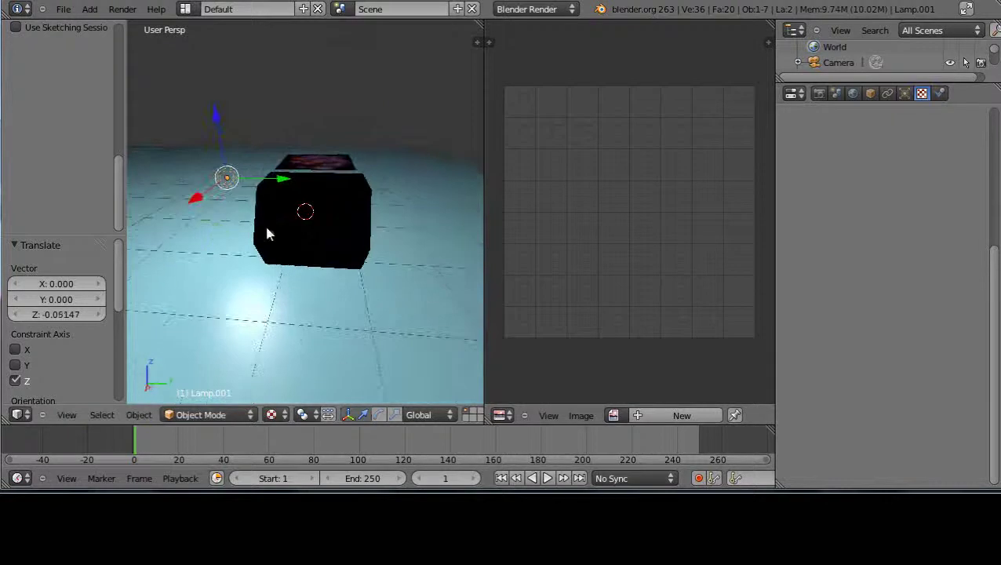
key("g")
key("y")
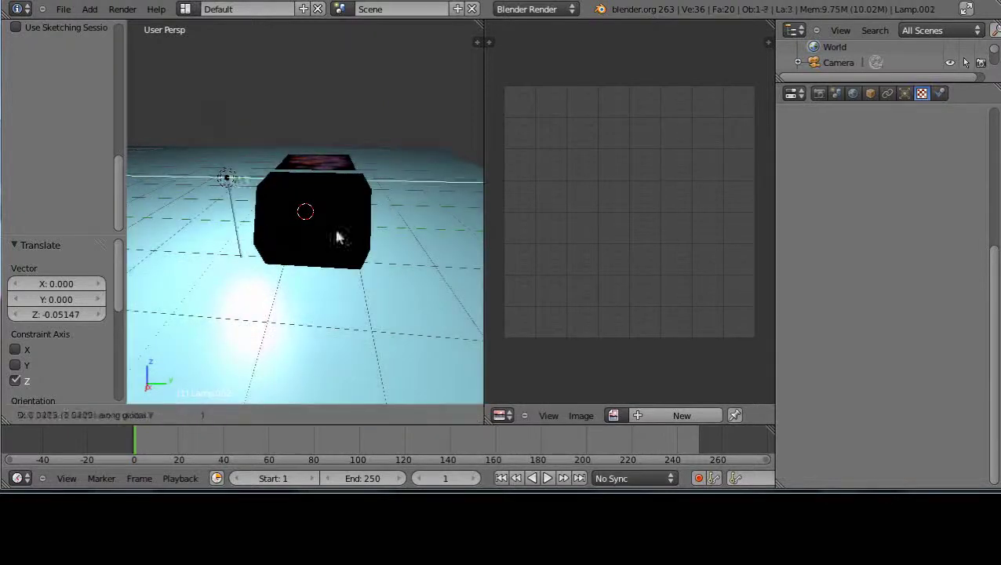
left_click(438, 182)
key("g")
left_click(430, 153)
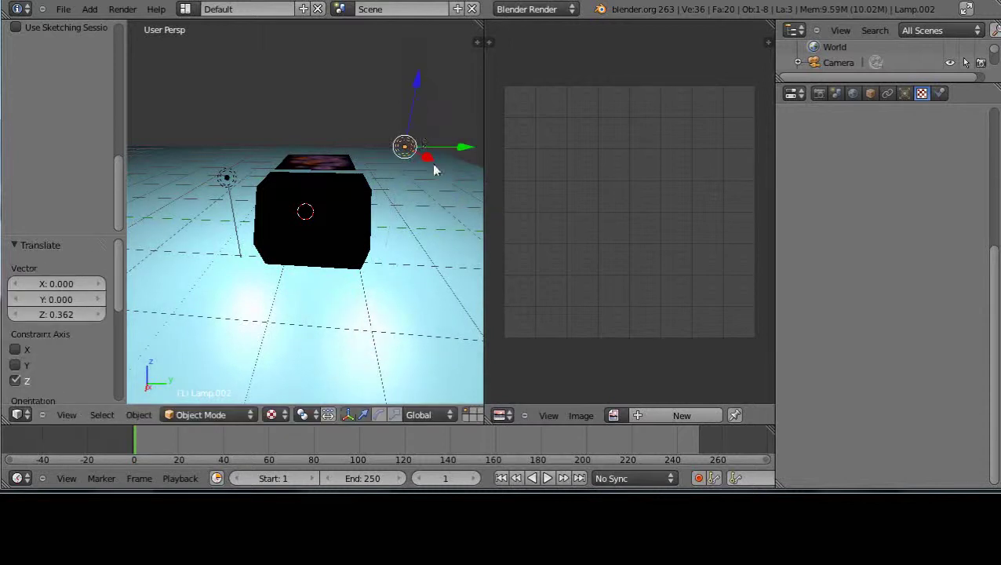
key("g")
key("x")
left_click(444, 168)
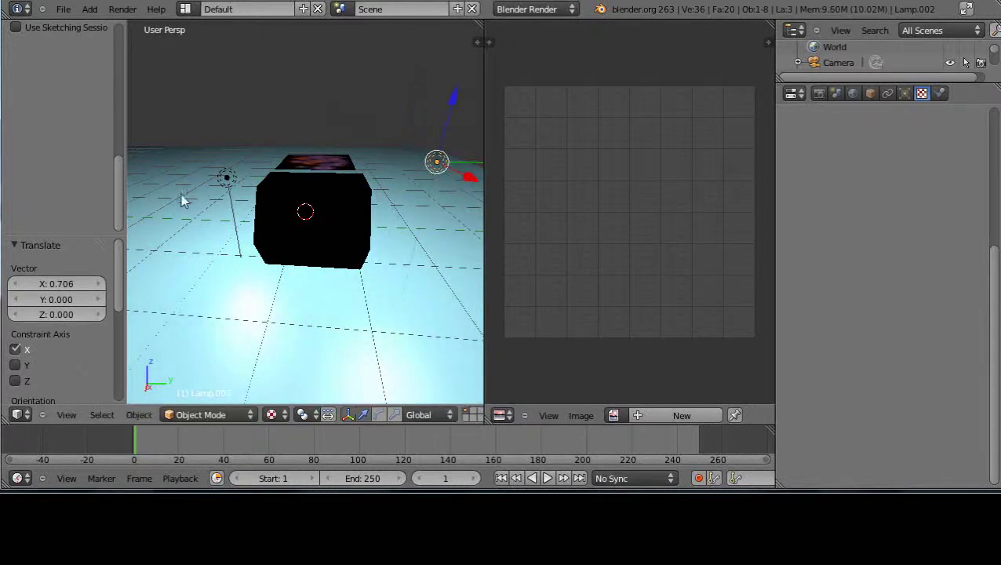
Step: Raise the left lamp higher above the column and check the lit flower face
right_click(225, 181)
key("g")
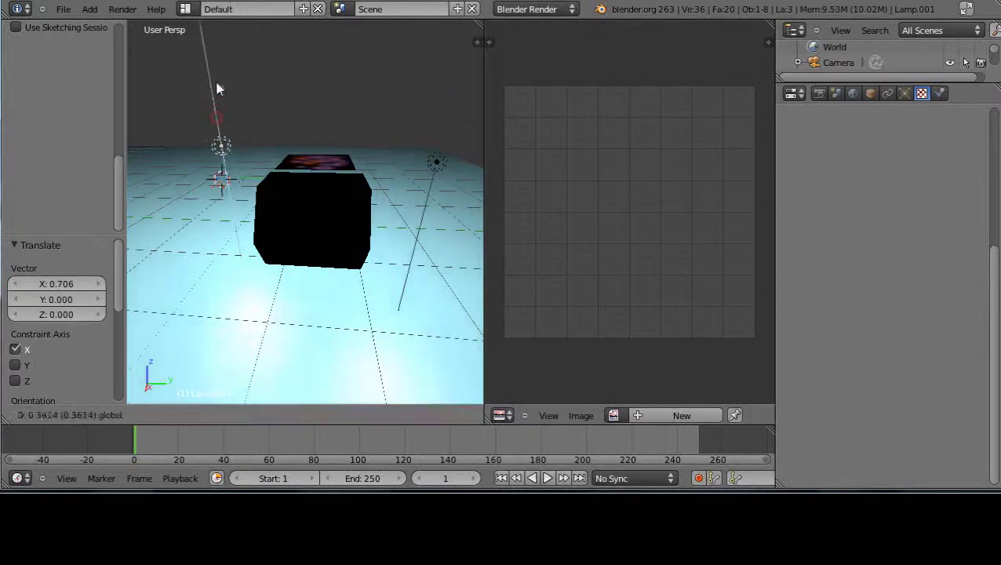
left_click(217, 86)
middle_click_drag(269, 308, 421, 290)
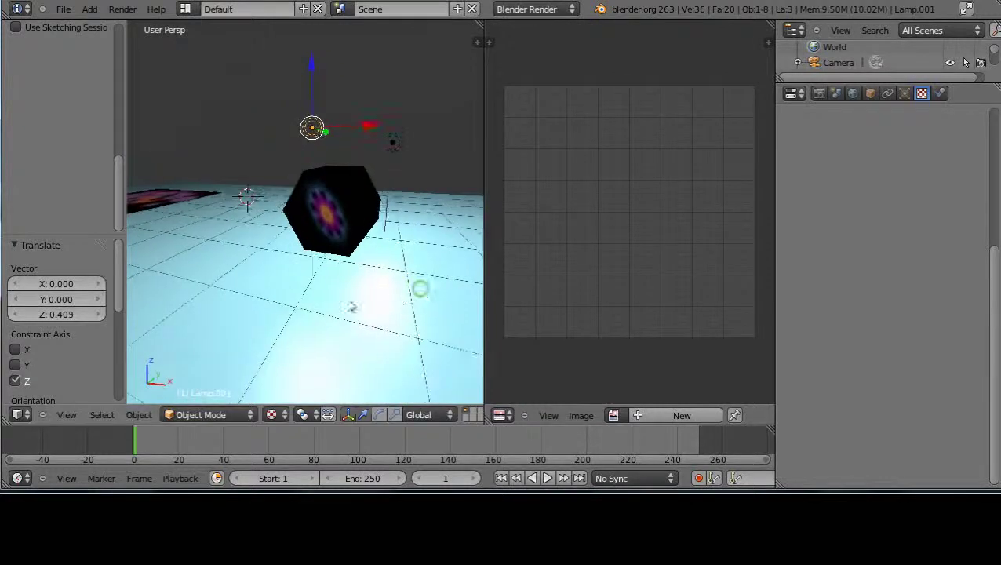
scroll(353, 290, "up", 3)
scroll(360, 279, "up", 2)
scroll(353, 278, "down", 2)
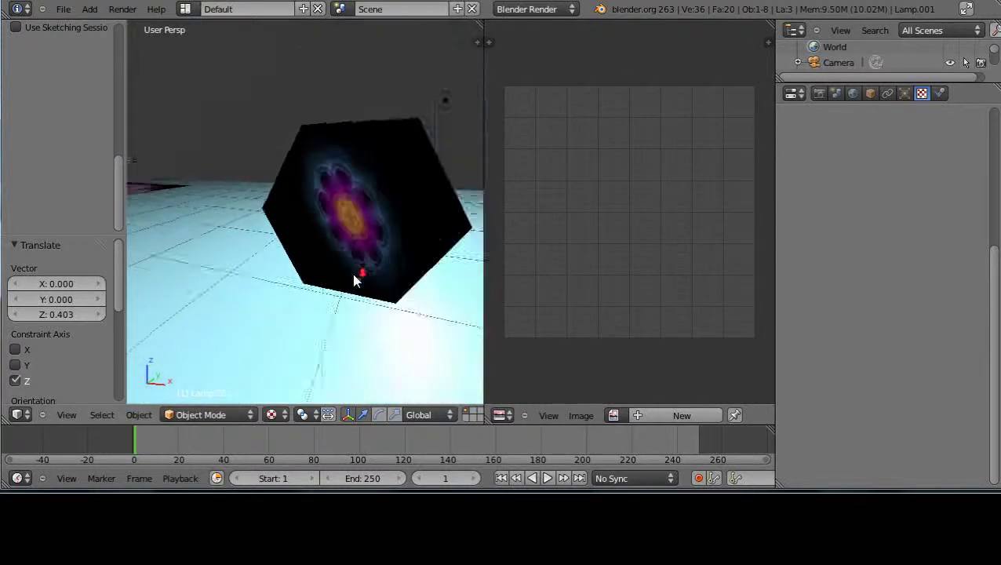
scroll(358, 259, "up", 2)
middle_click_drag(358, 258, 347, 261)
Step: Select the column and set the Geometric4 texture's Mapping Coordinates from Generated to UV
right_click(349, 249)
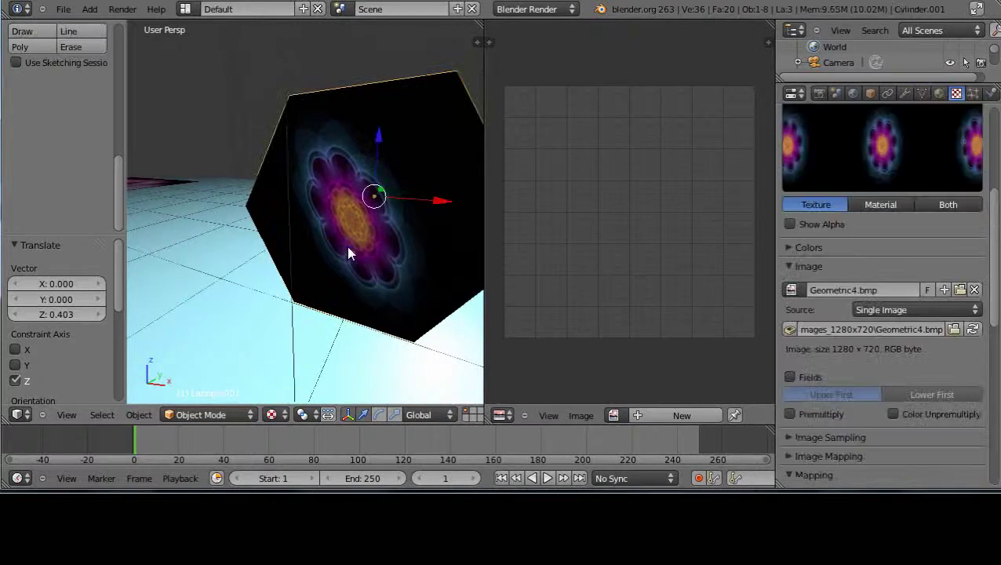
key("Tab")
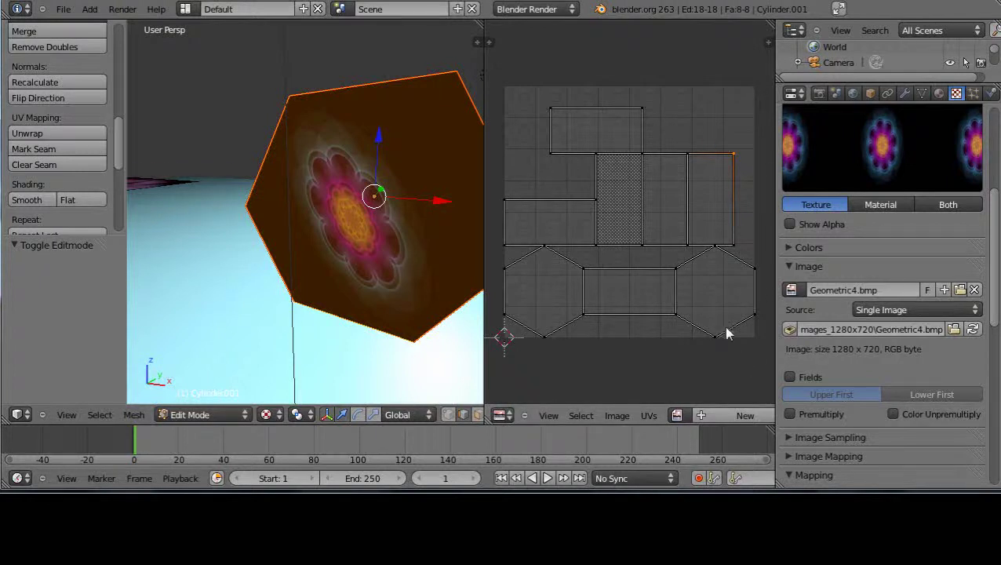
key("Tab")
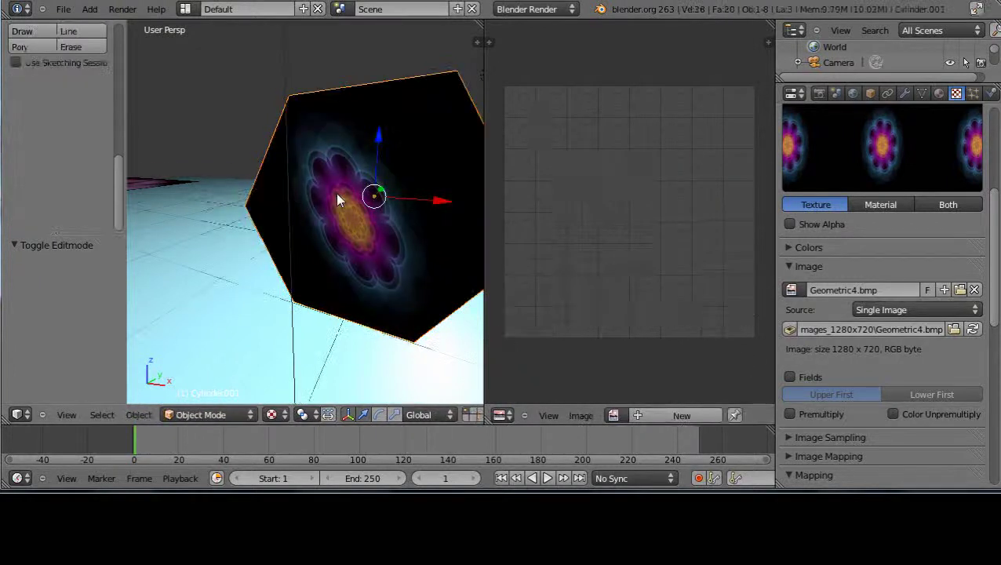
scroll(953, 266, "down", 5)
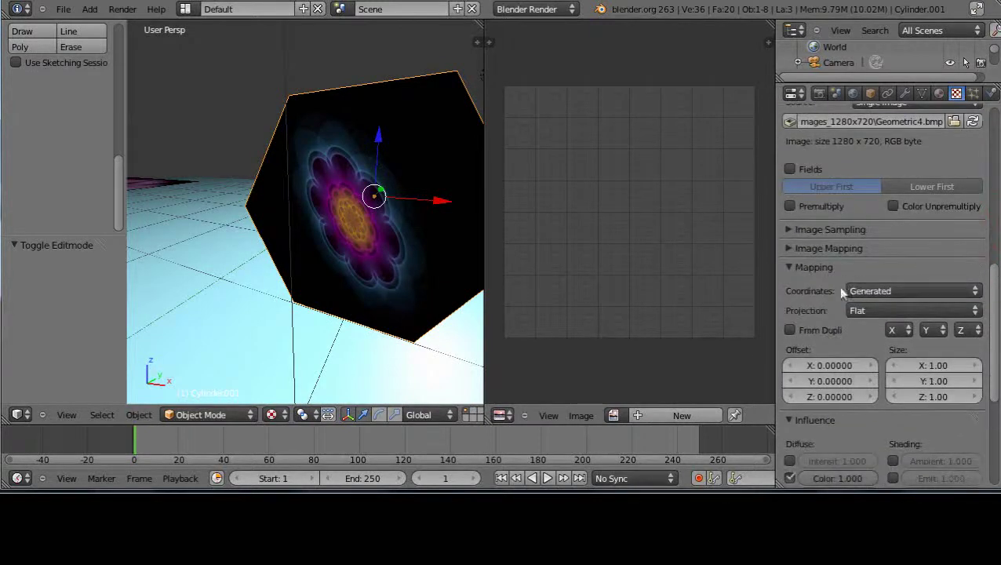
left_click(975, 291)
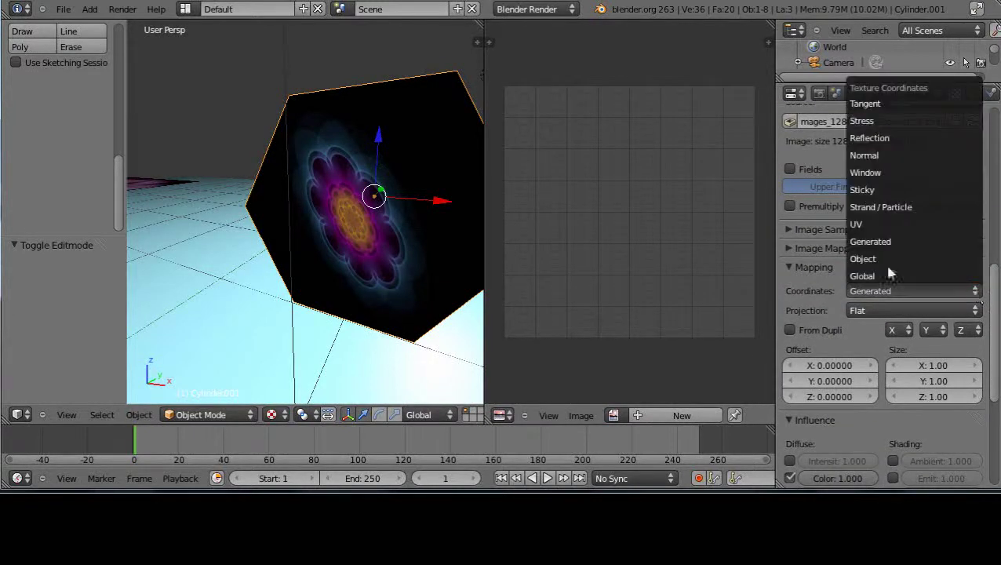
left_click(862, 224)
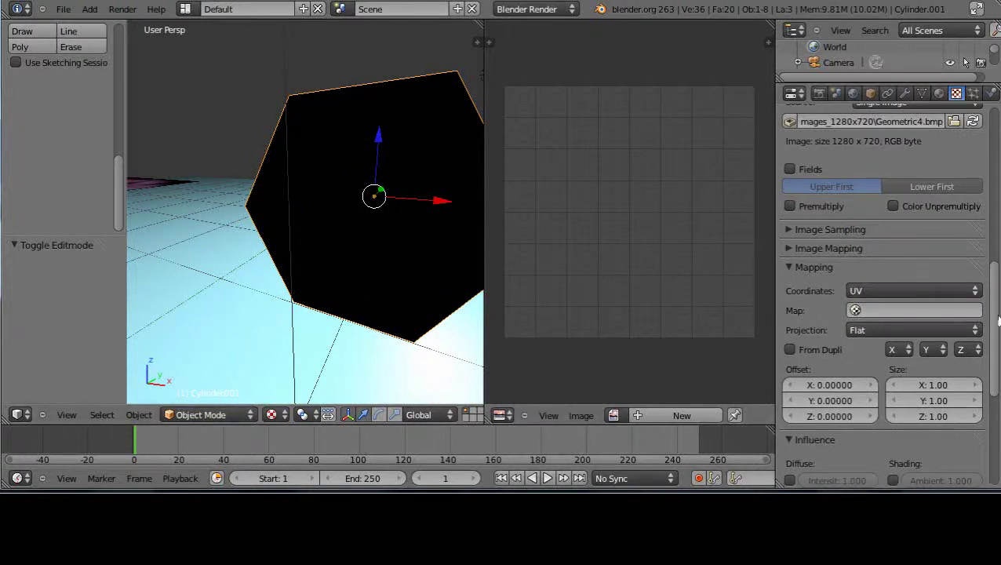
left_click_drag(995, 318, 994, 218)
scroll(404, 263, "down", 3)
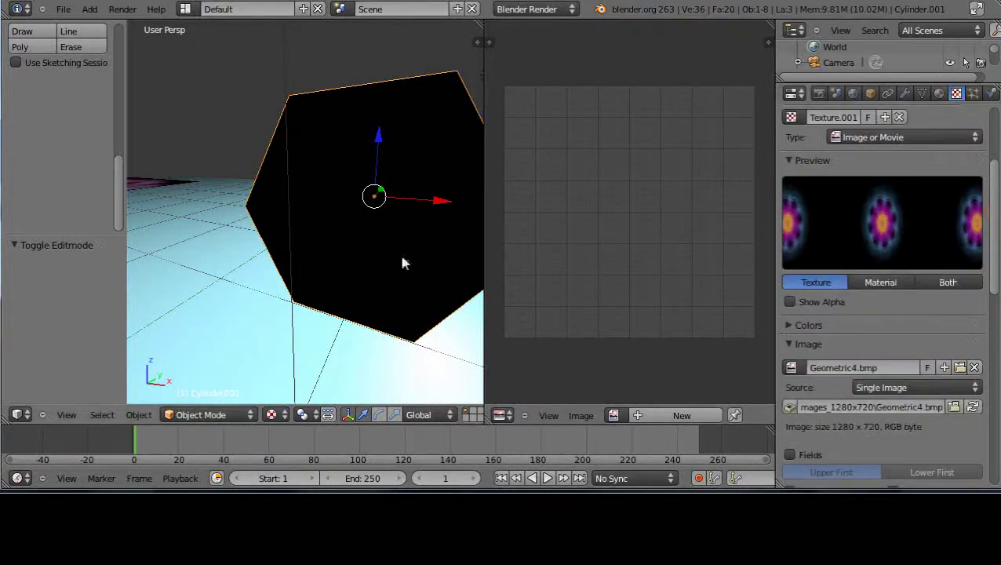
Step: Show textured shading, orbit to a higher frontal view, and enter Edit Mode on the column
mouse_move(404, 263)
middle_mouse_down()
mouse_move(391, 253)
mouse_move(305, 305)
middle_mouse_up()
key("alt+z")
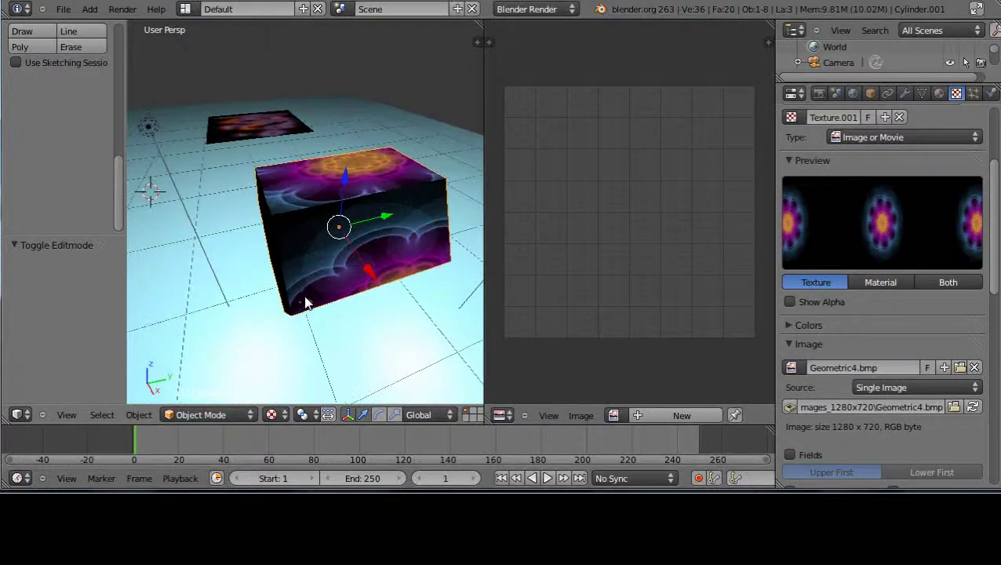
middle_click_drag(373, 281, 286, 251)
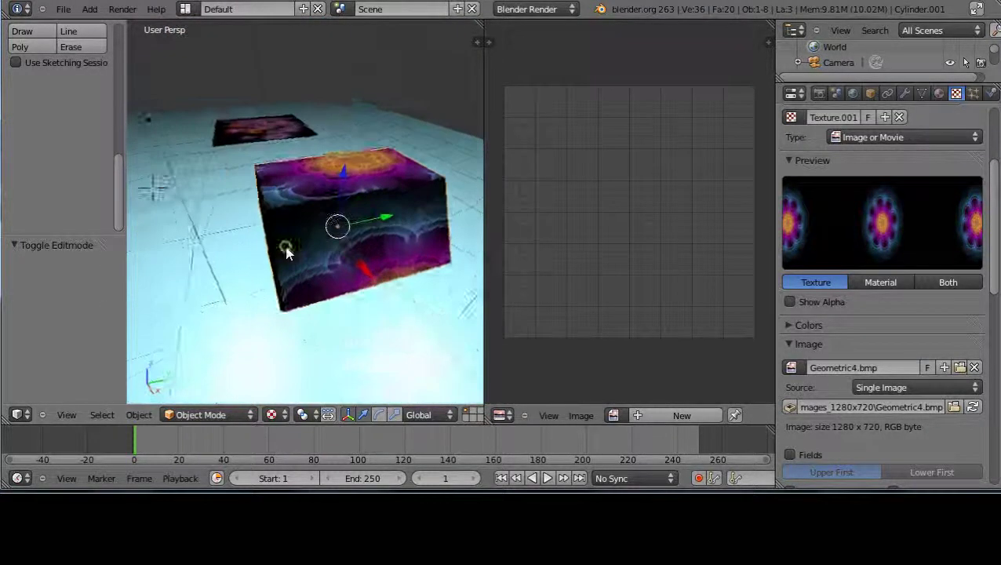
scroll(375, 265, "up", 3)
scroll(375, 265, "down", 4)
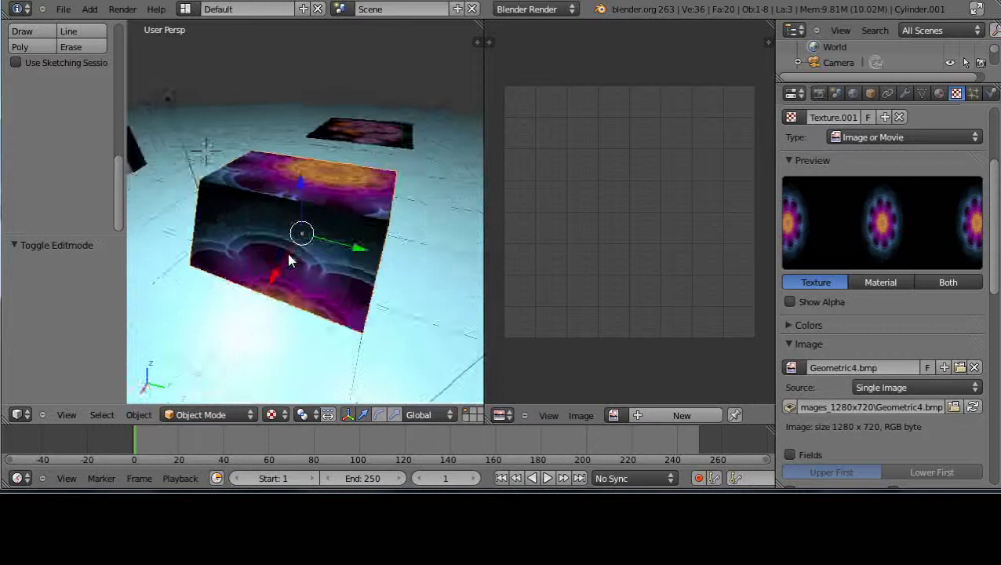
middle_click_drag(289, 262, 298, 257)
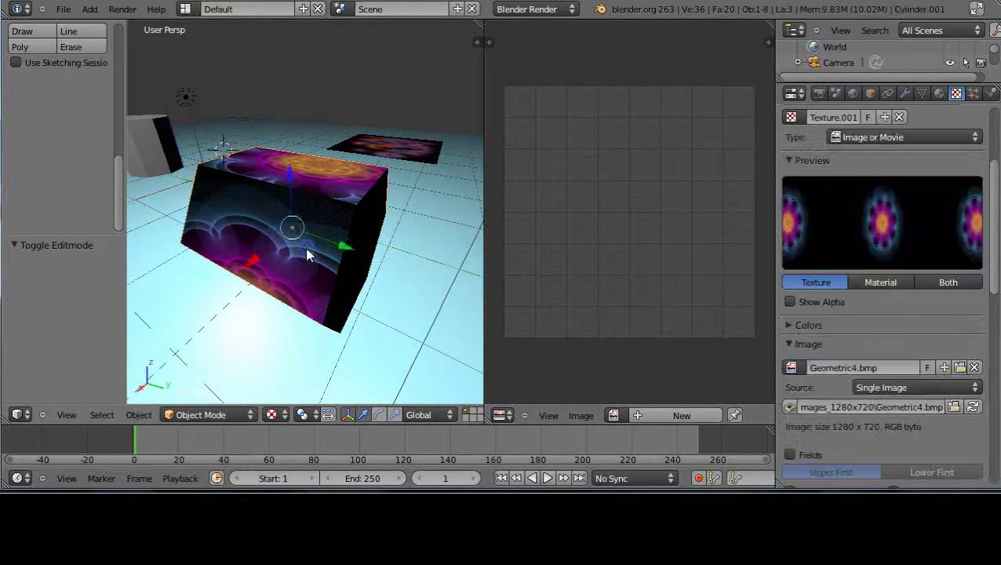
key("Tab")
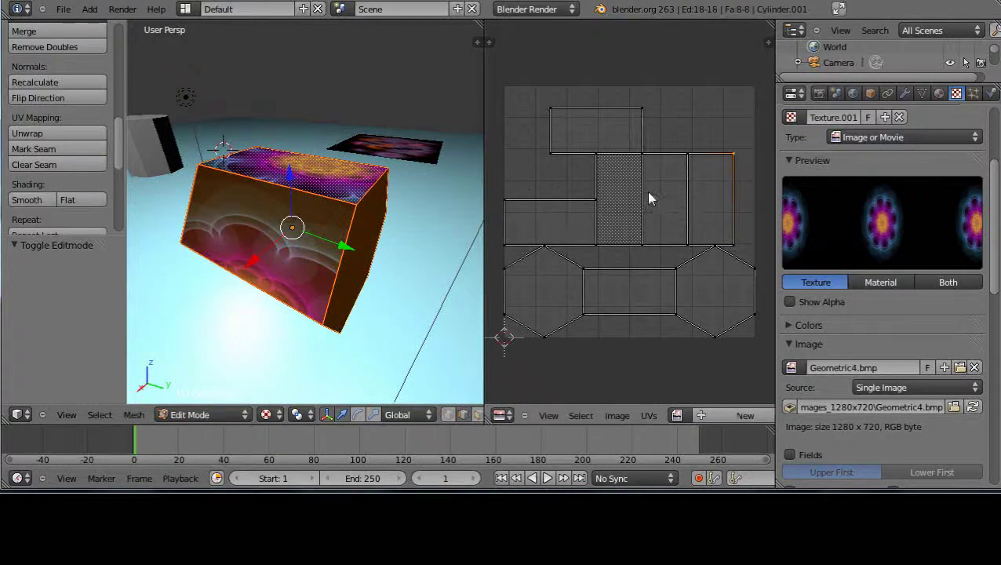
Step: Open Geometric4.bmp from ArtImages_1280x720 in the UV/Image editor behind the UV layout
left_click(549, 417)
left_click(620, 416)
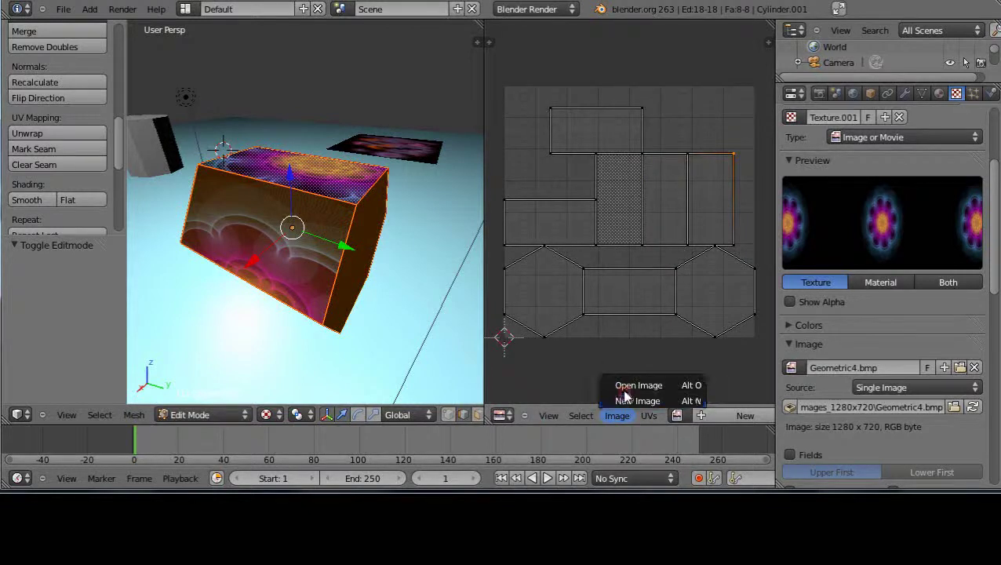
left_click(625, 384)
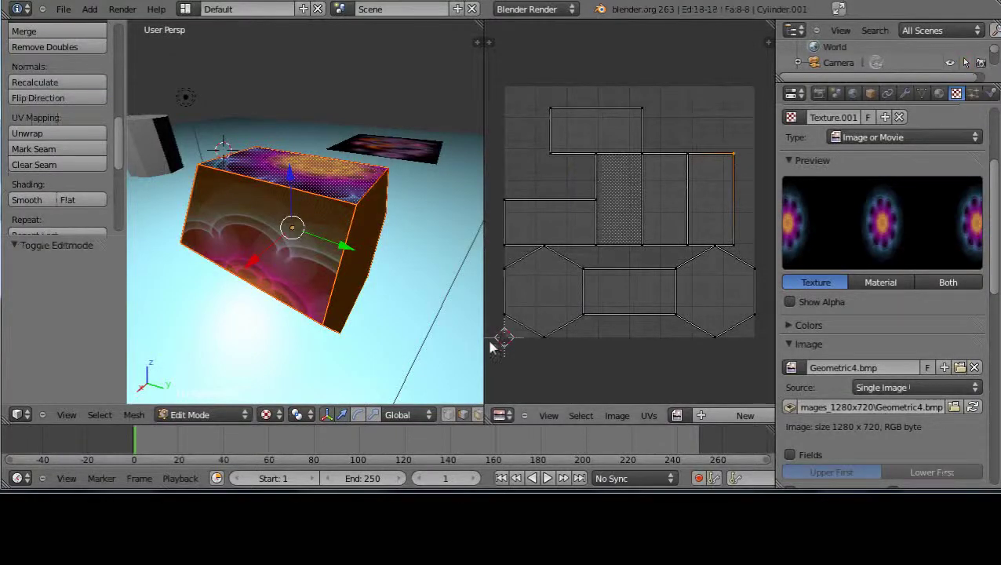
left_click(618, 416)
left_click(627, 386)
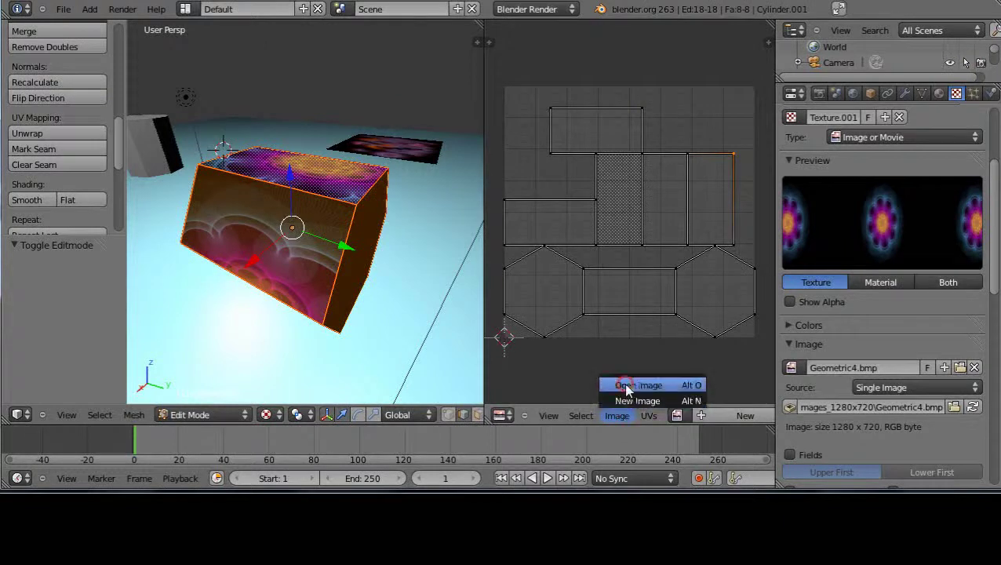
left_click(82, 323)
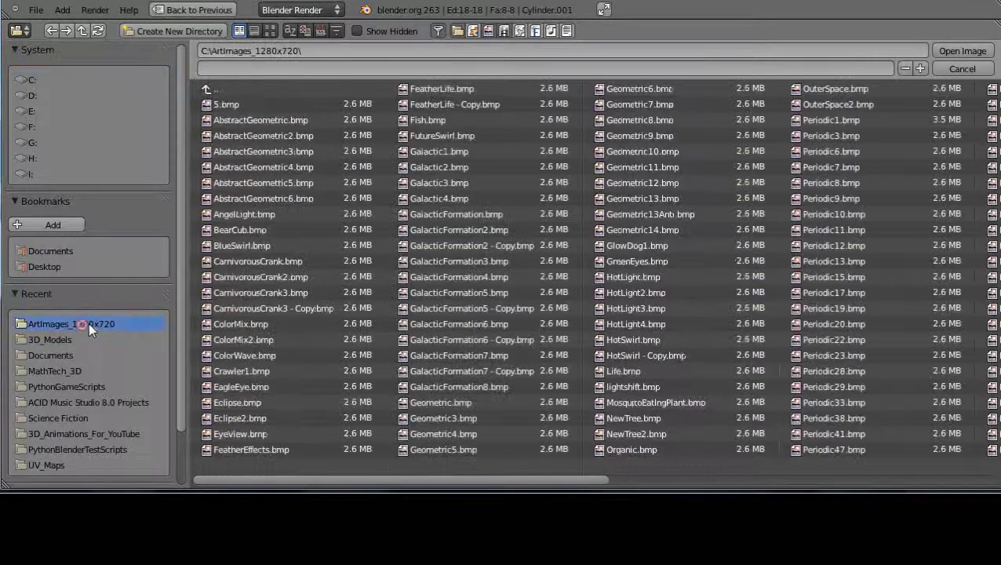
double_click(441, 433)
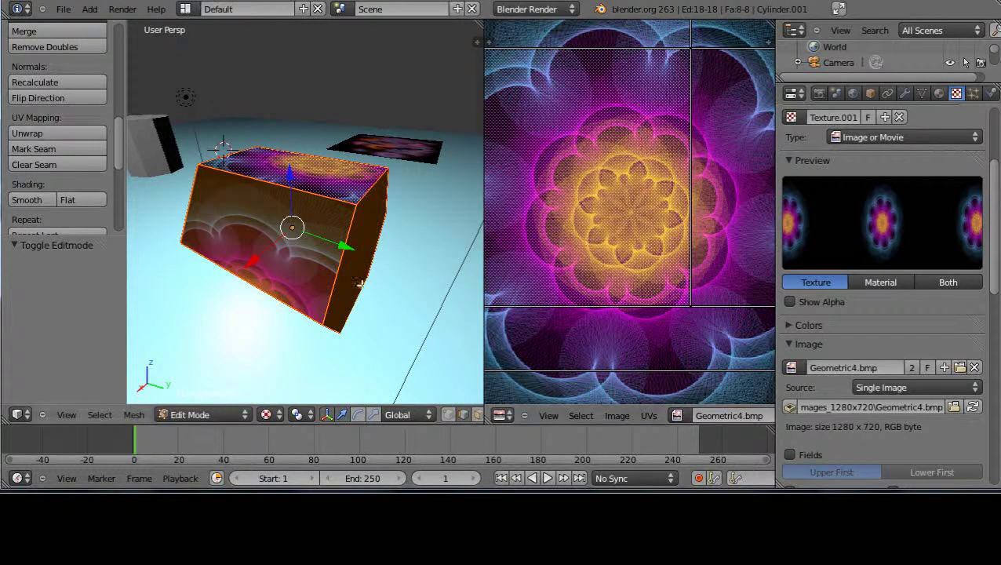
Step: Zoom and orbit to check the flower pattern on the column's side against the UV islands
scroll(640, 169, "down", 5)
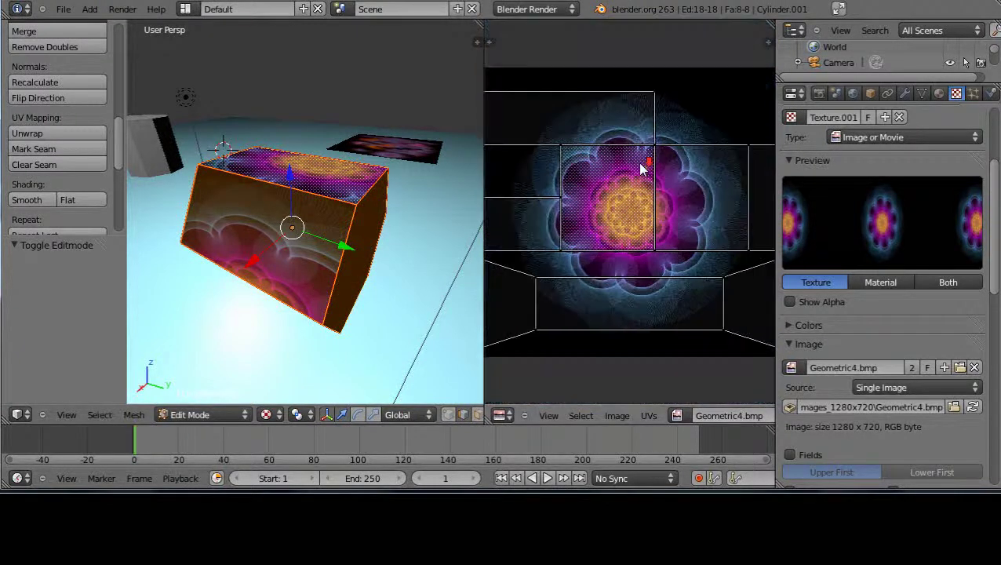
scroll(663, 170, "up", 1)
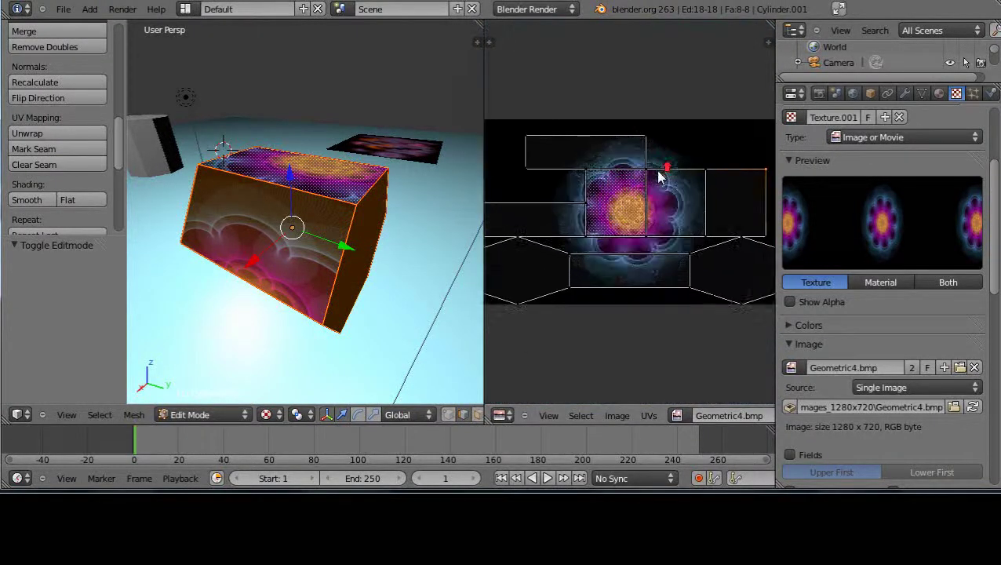
scroll(664, 170, "down", 1)
scroll(663, 189, "up", 1)
scroll(664, 188, "up", 2)
scroll(664, 189, "down", 4)
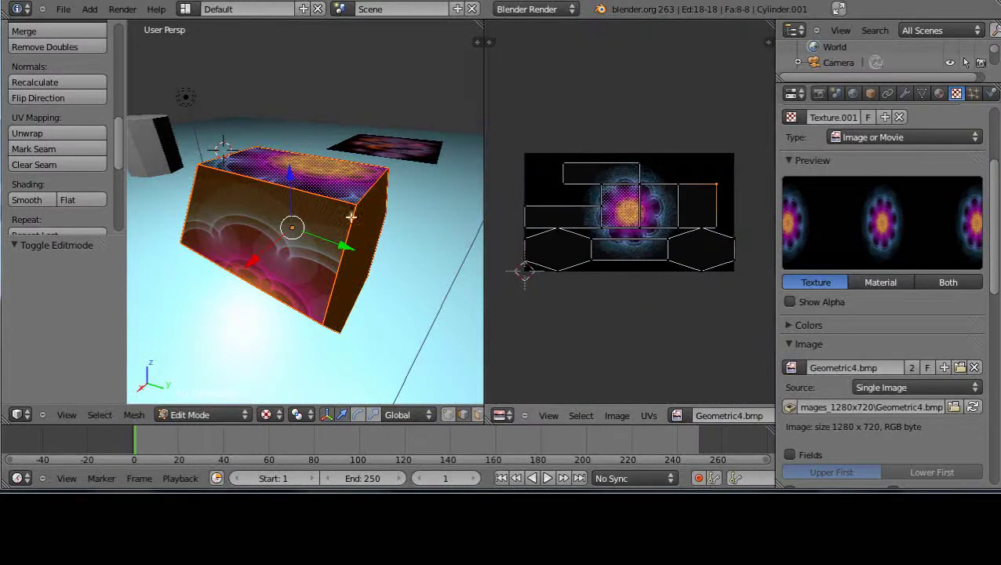
scroll(251, 276, "up", 3)
scroll(252, 276, "down", 3)
scroll(606, 289, "up", 1)
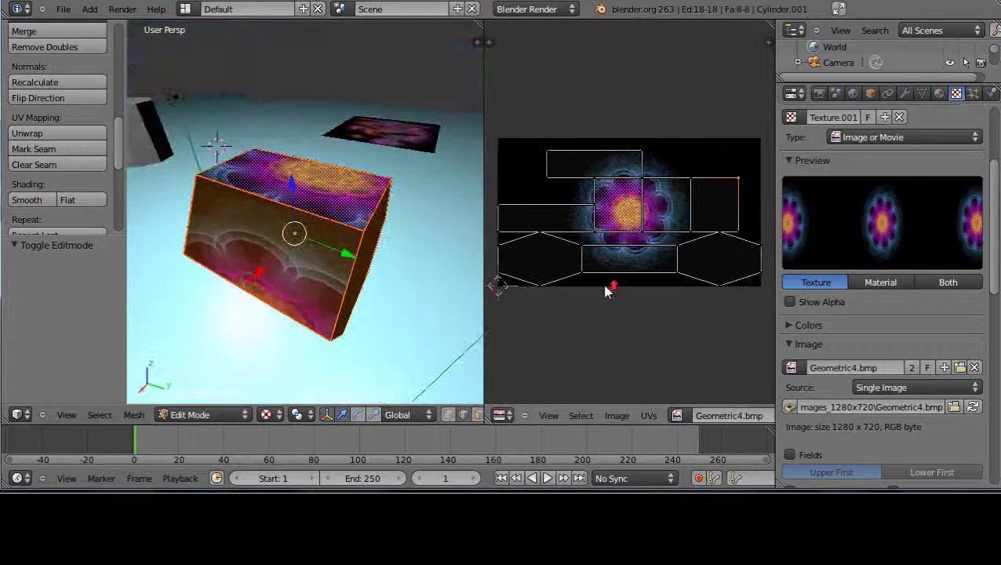
scroll(630, 253, "up", 3)
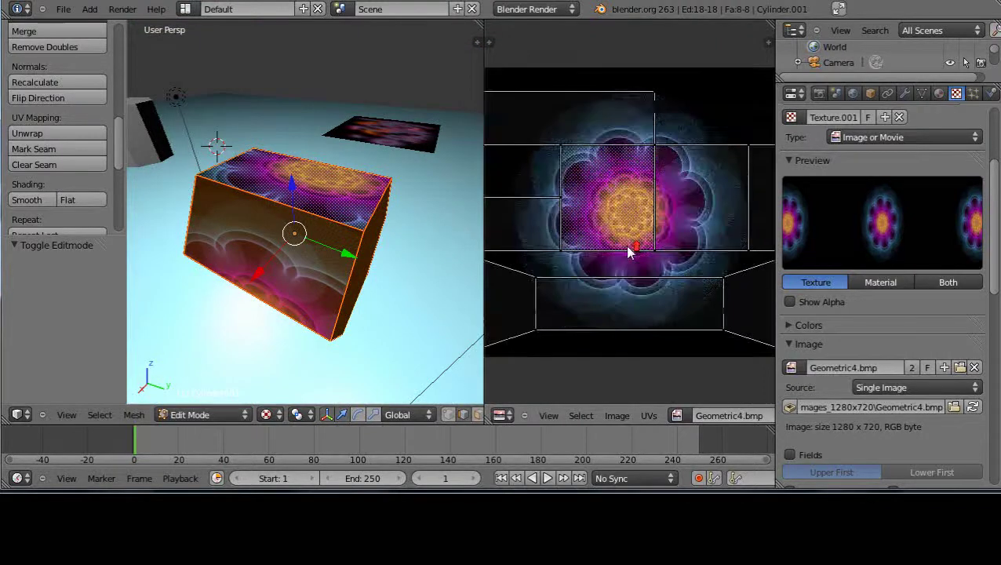
scroll(629, 252, "down", 4)
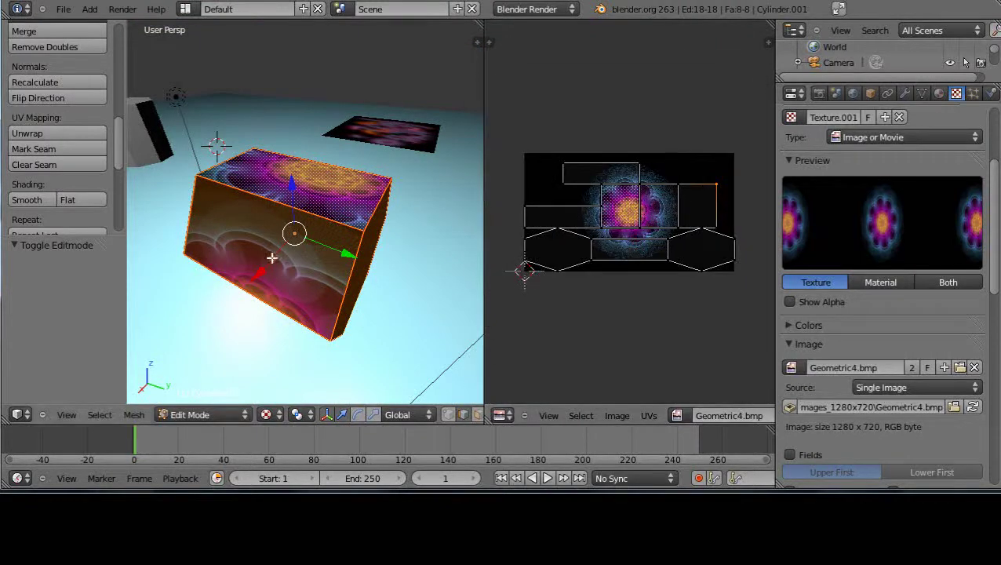
middle_click_drag(271, 257, 266, 303)
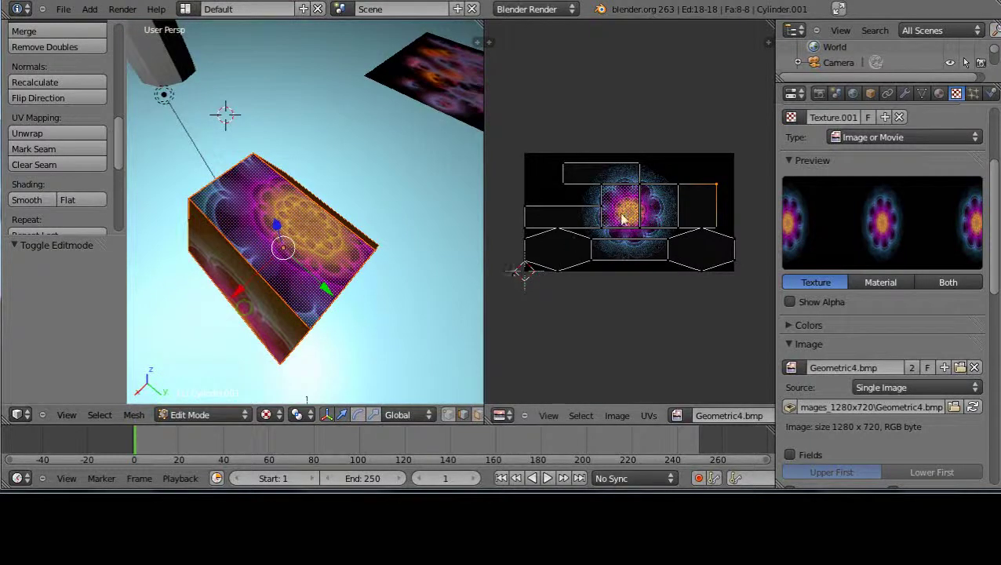
middle_click_drag(313, 268, 206, 316)
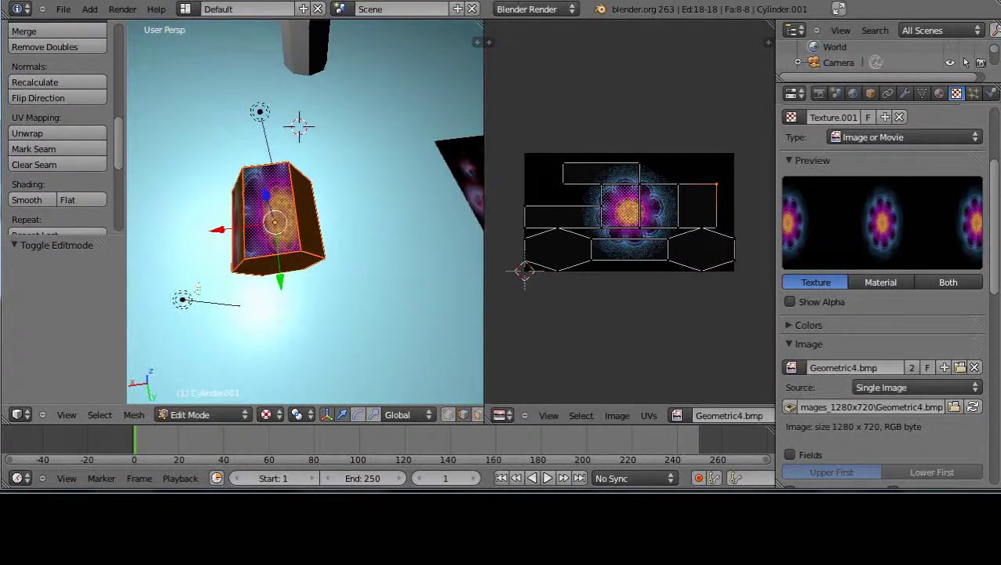
Step: Return to Object Mode and duplicate the existing lamp as Lamp.003
key("Tab")
right_click(182, 303)
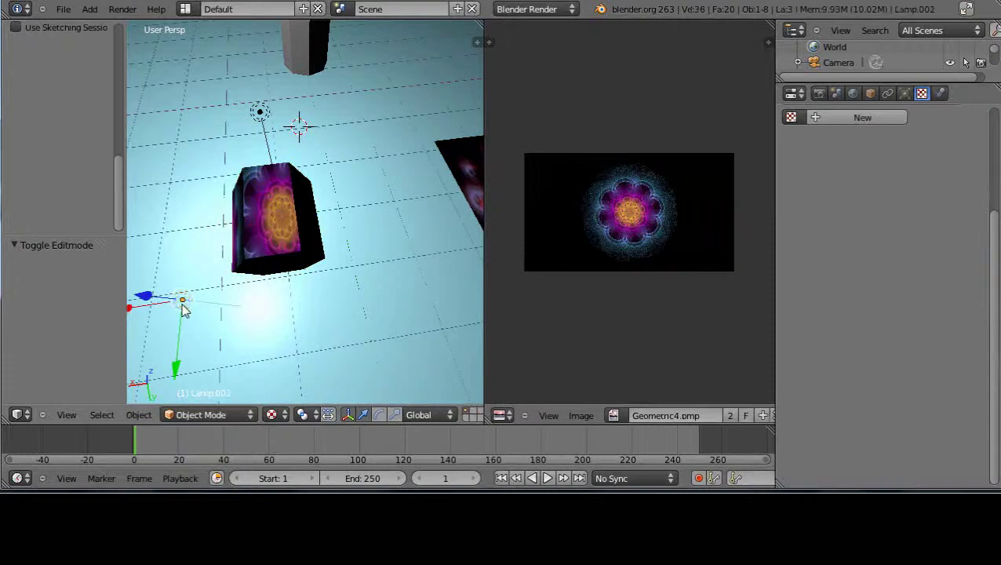
key("shift+d")
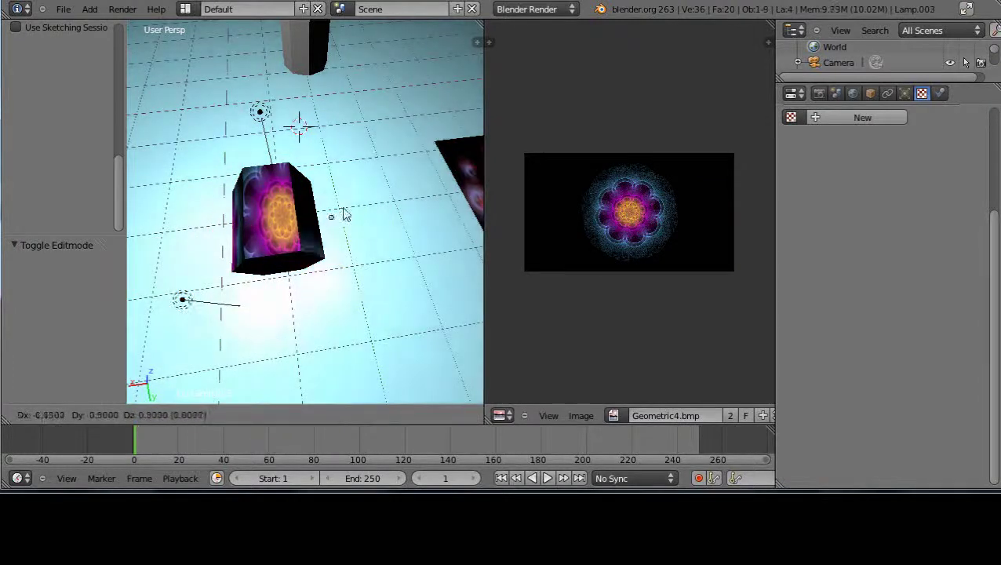
left_click(371, 179)
middle_click_drag(371, 173, 259, 220)
Step: Lower Lamp.003 along Z and nudge it -0.206 along X, lighting the flower-textured block
key("g")
key("z")
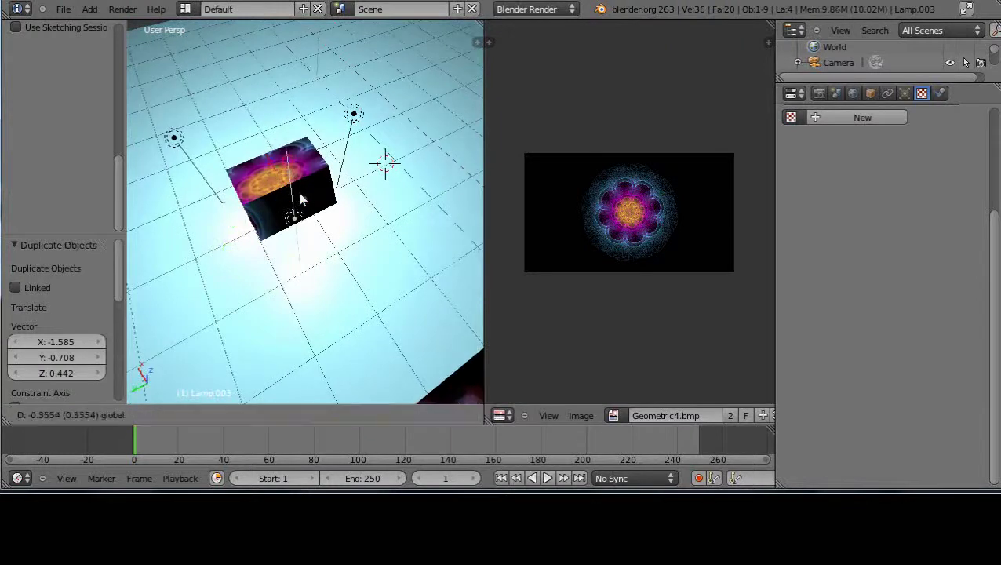
left_click(307, 197)
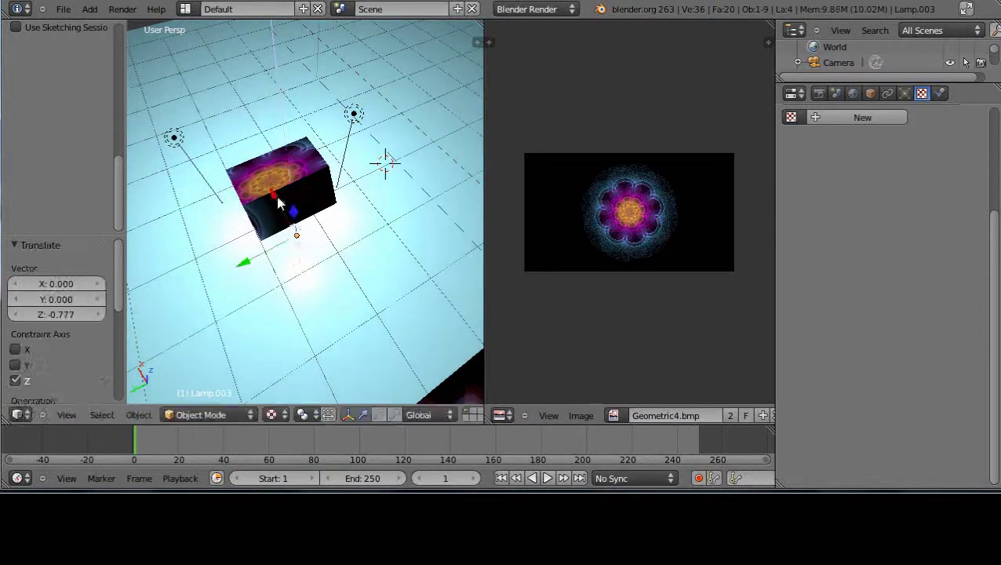
key("g")
key("x")
left_click(280, 242)
middle_click_drag(281, 241, 371, 222)
middle_click_drag(277, 275, 170, 308)
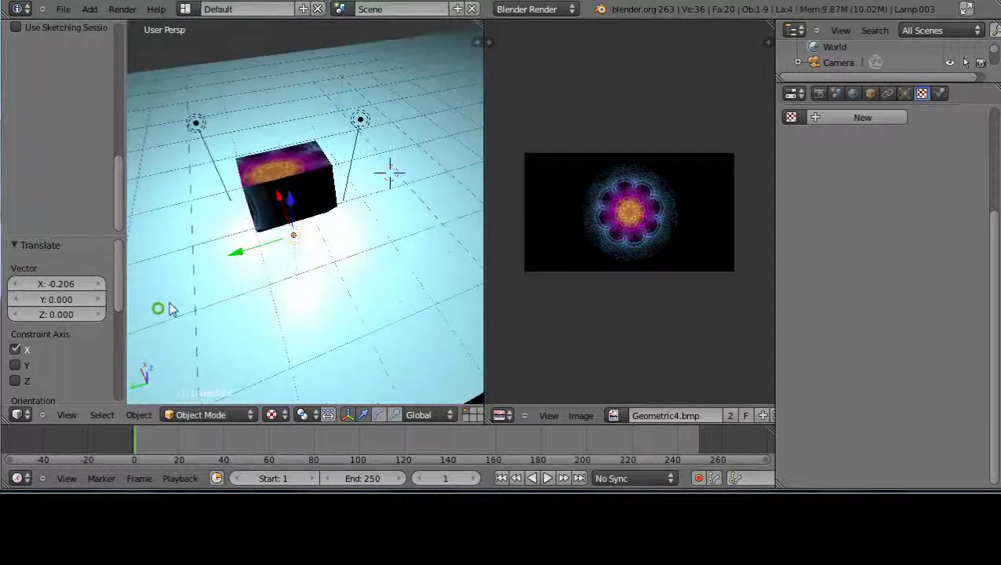
scroll(343, 234, "down", 2)
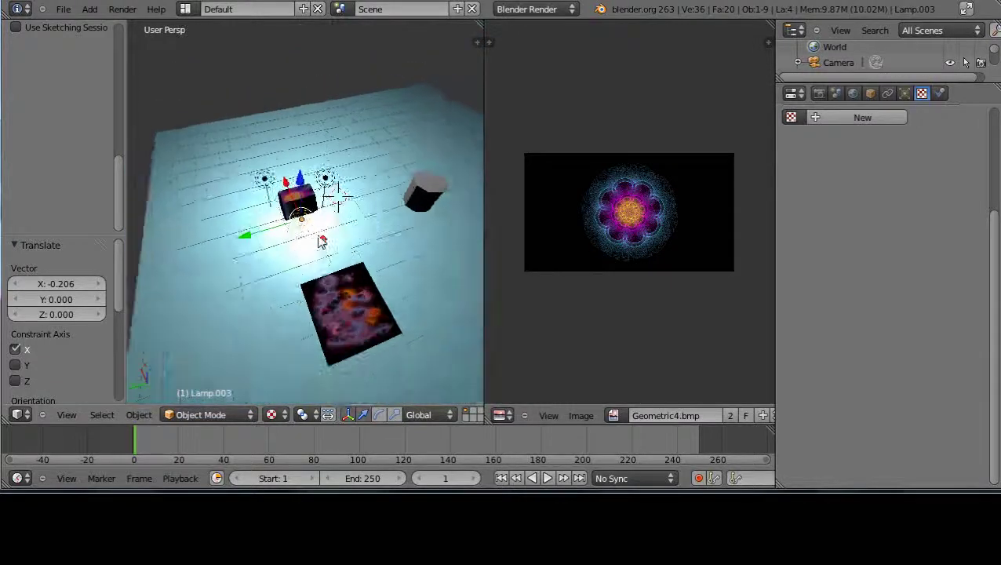
scroll(319, 240, "up", 6)
middle_click_drag(319, 240, 259, 321)
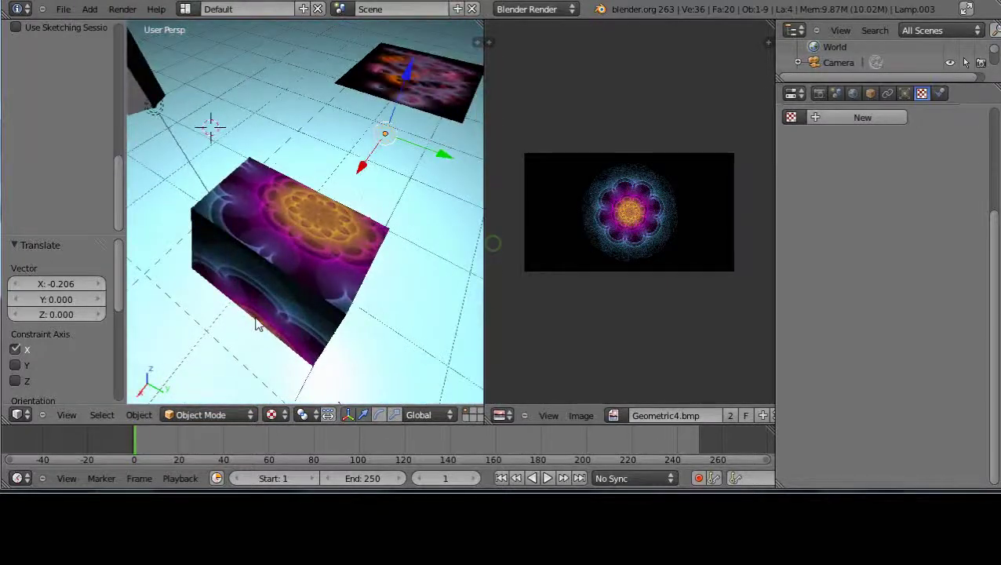
Step: Select the textured column in Edit Mode and orbit and zoom around its mapped flower face
right_click(316, 275)
key("Tab")
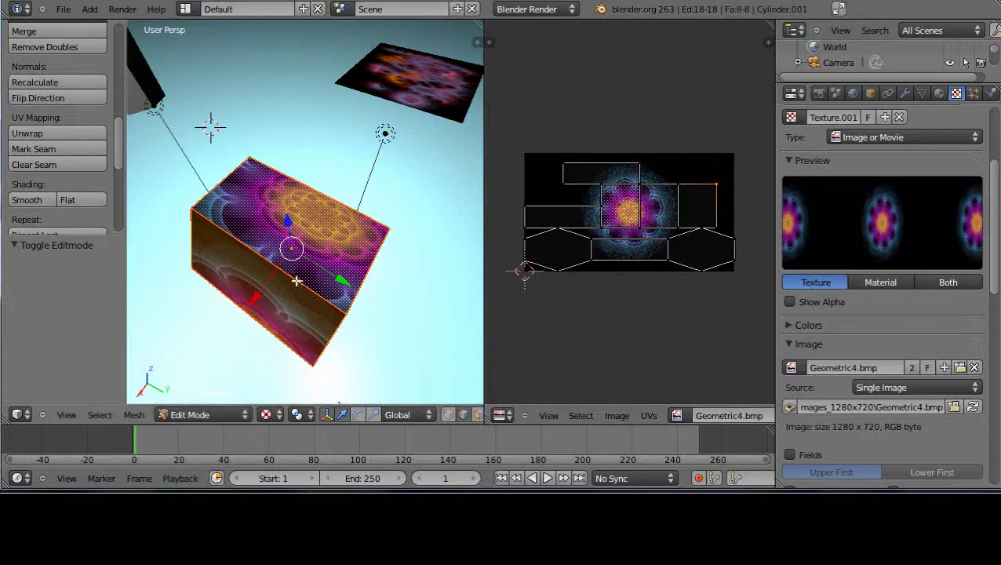
middle_click_drag(297, 280, 262, 233)
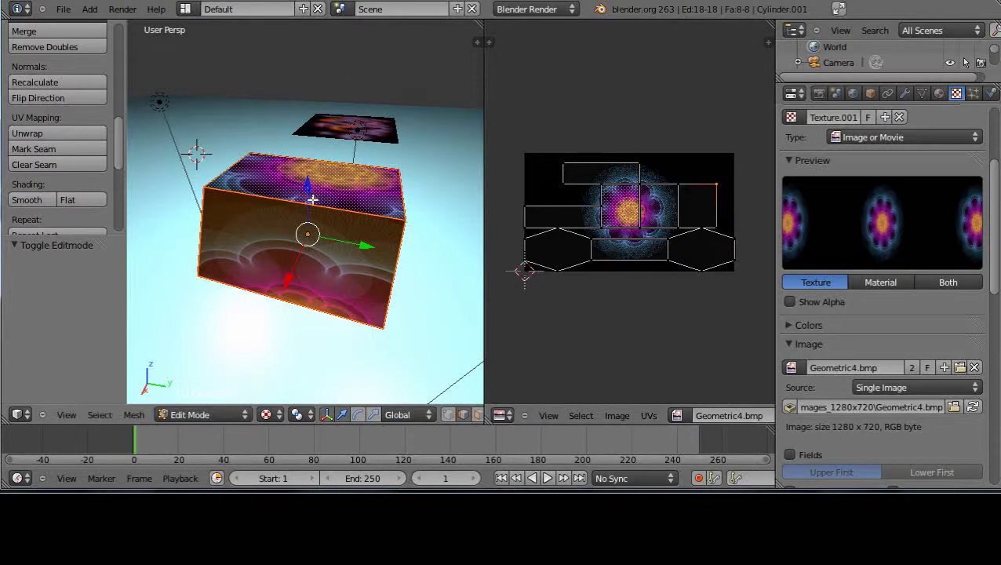
scroll(312, 200, "down", 4)
scroll(319, 210, "up", 5)
scroll(344, 227, "down", 2)
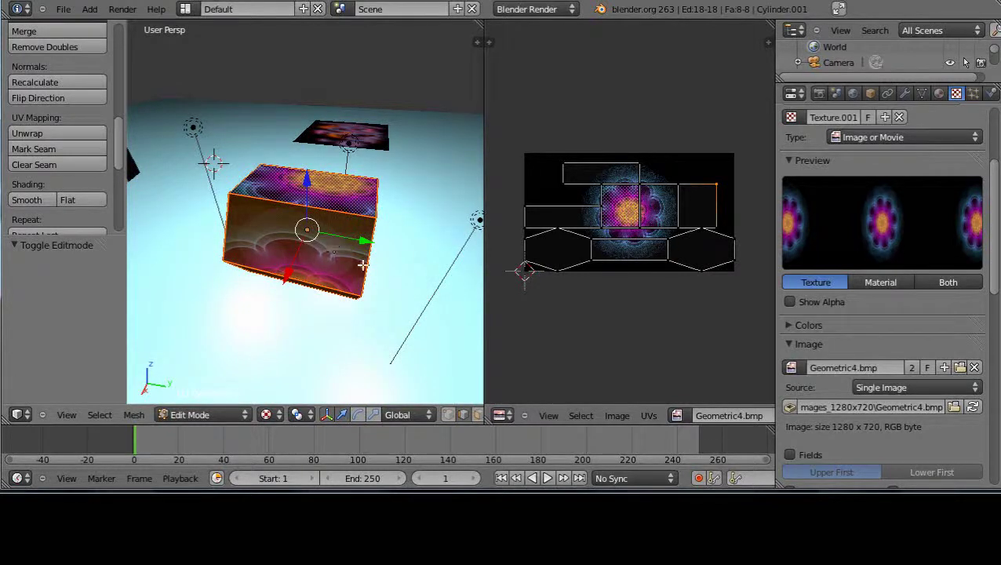
middle_click_drag(365, 270, 297, 245)
scroll(301, 257, "up", 4)
scroll(299, 260, "down", 4)
scroll(303, 237, "down", 2)
scroll(302, 237, "up", 2)
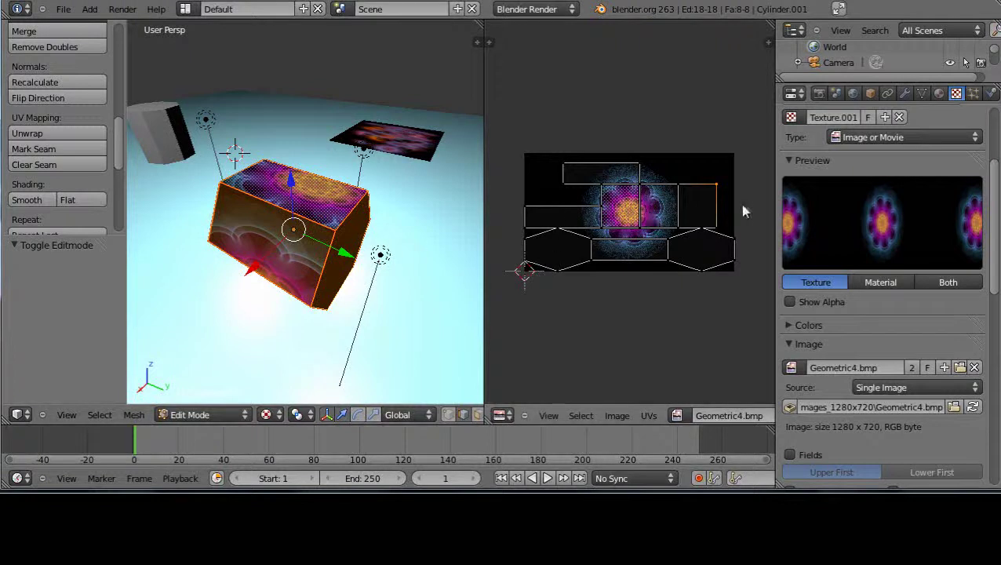
scroll(234, 249, "down", 1)
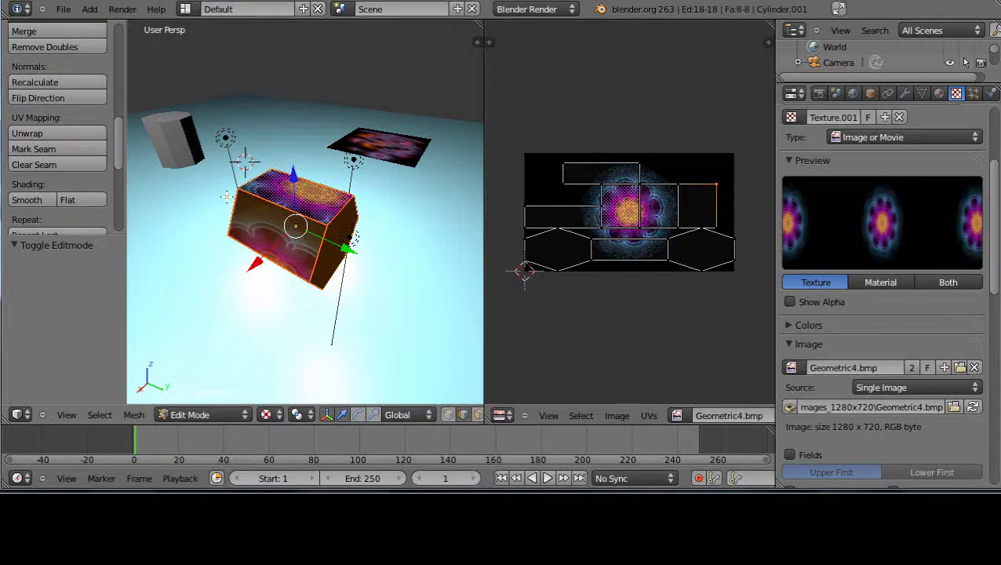
Step: Back in Object Mode, orbit until the grey octagonal cylinder faces you, then select it
key("Tab")
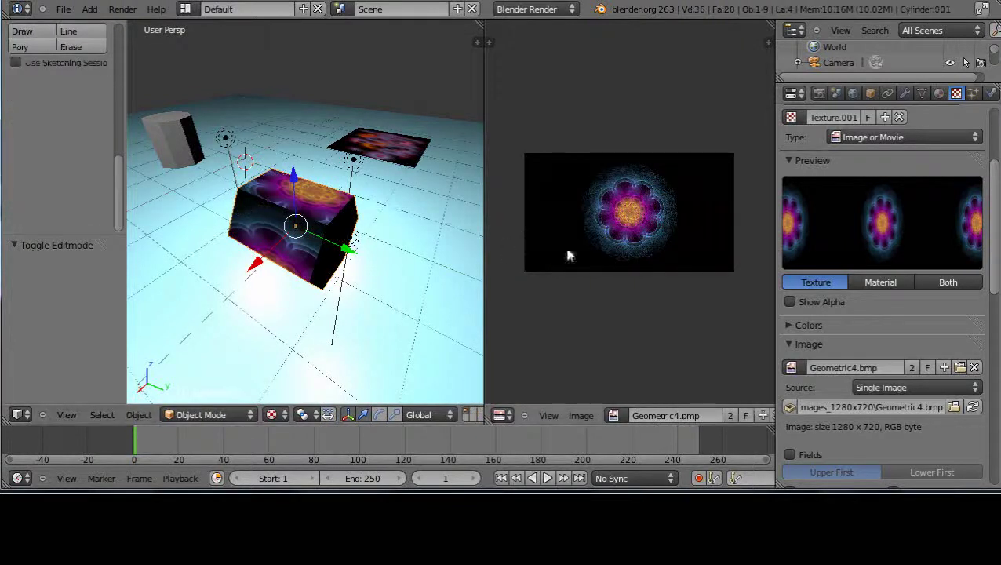
middle_click_drag(212, 205, 288, 248)
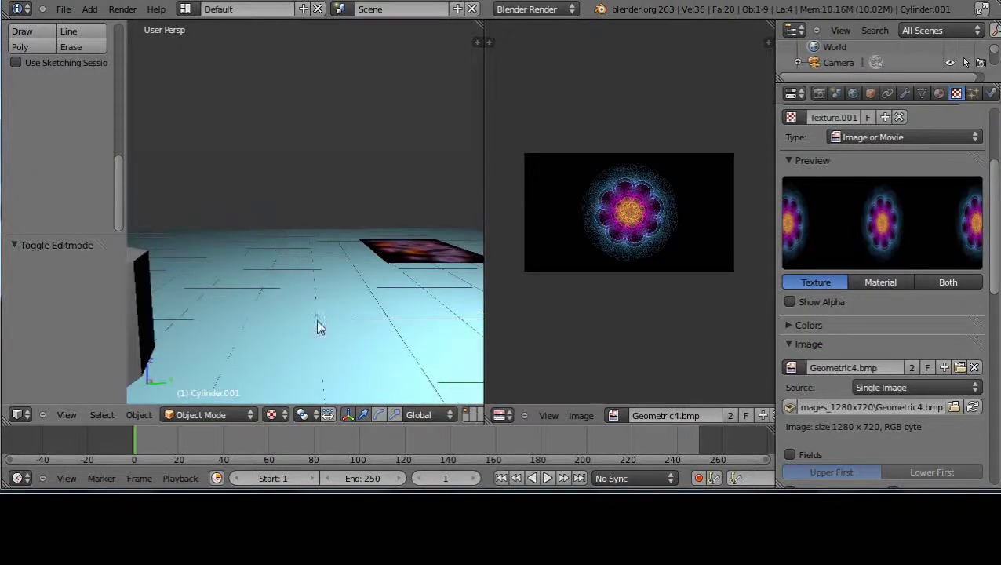
middle_click_drag(284, 311, 183, 245)
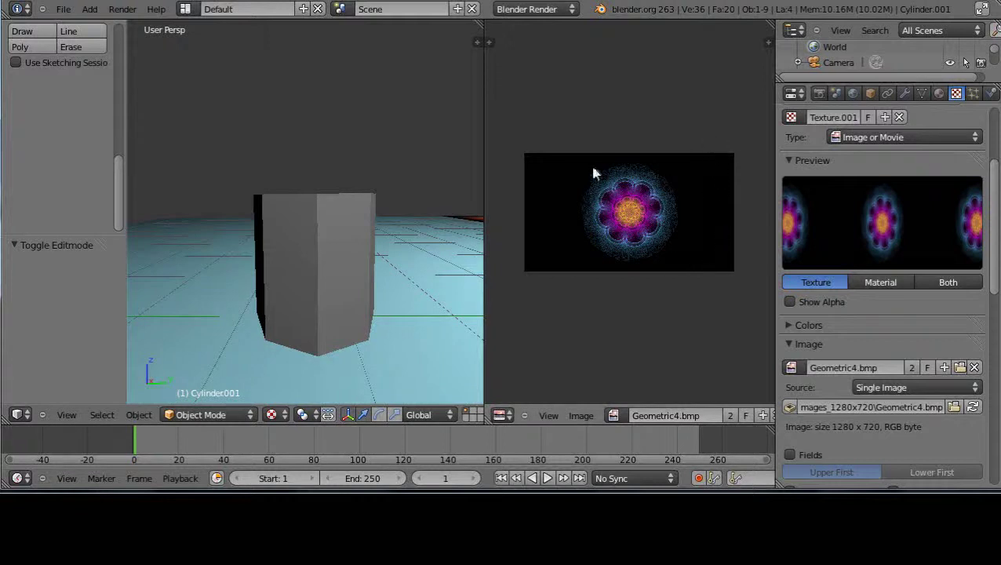
middle_click_drag(337, 266, 389, 272)
middle_click_drag(291, 227, 240, 217)
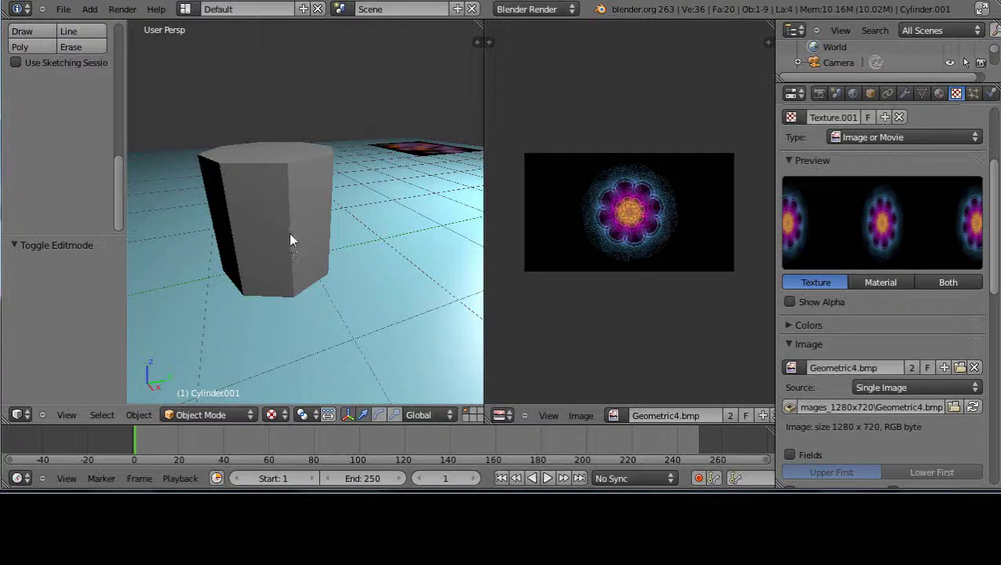
right_click(278, 196)
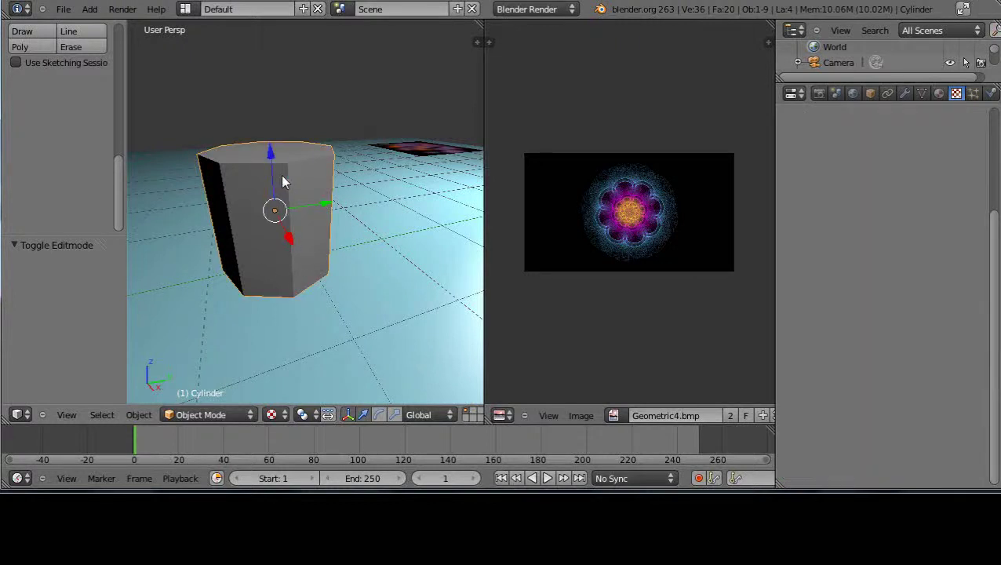
Step: Squash the cylinder's height along Z, then scale it uniformly by 1.659
key("s")
key("z")
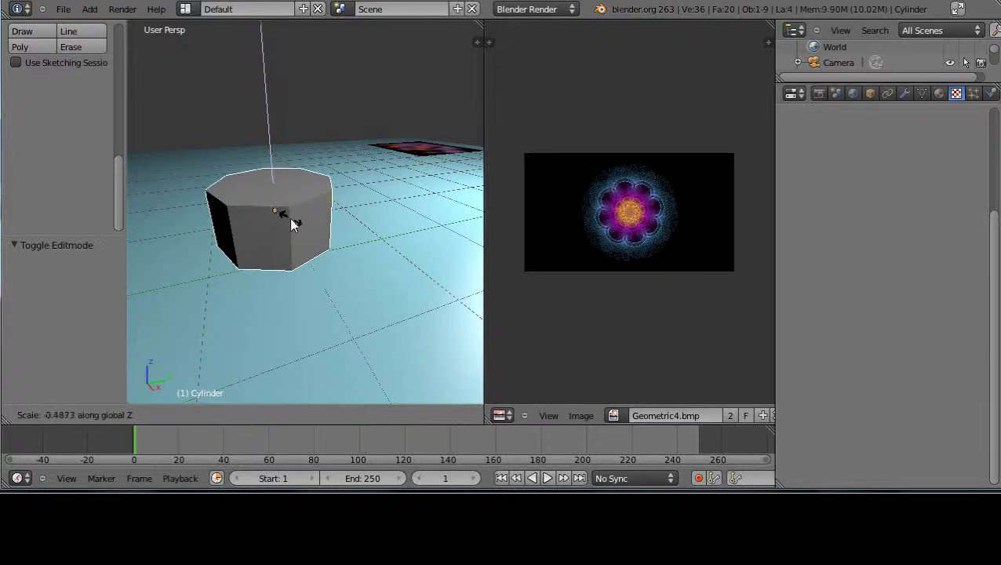
left_click(286, 219)
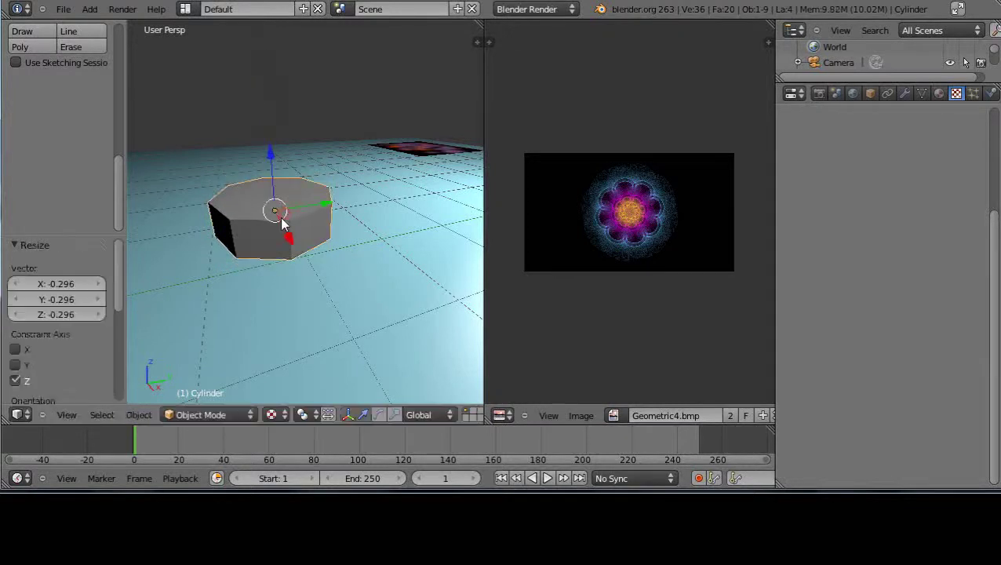
key("s")
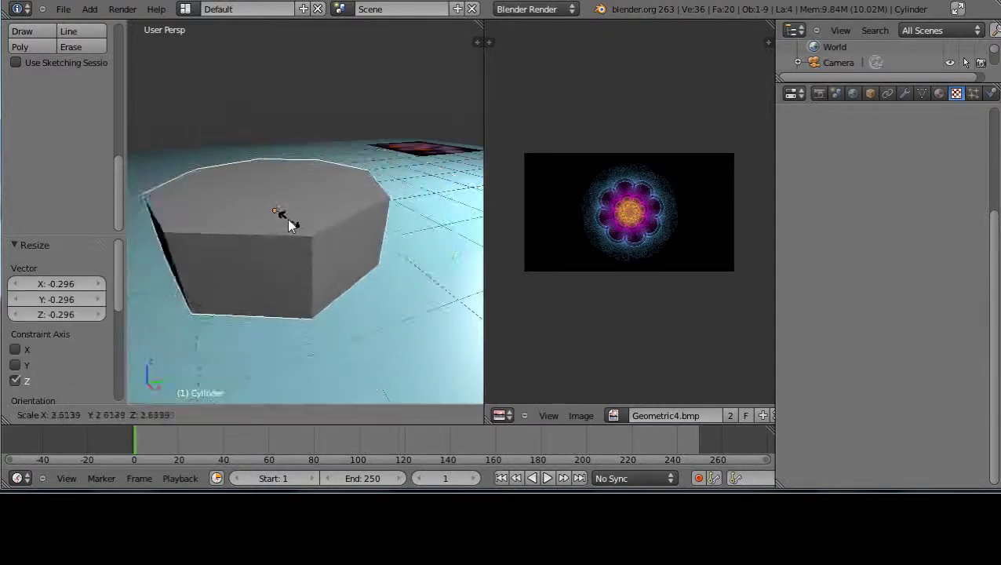
left_click(289, 226)
Step: Orbit and zoom around the flattened block from higher angles to check its proportions
middle_click_drag(289, 225, 255, 253)
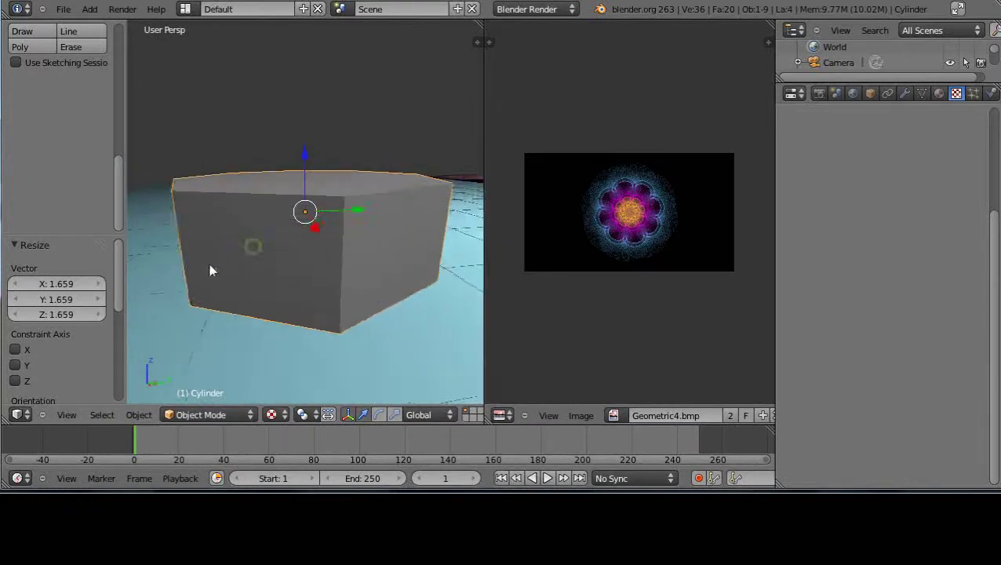
scroll(400, 251, "down", 3)
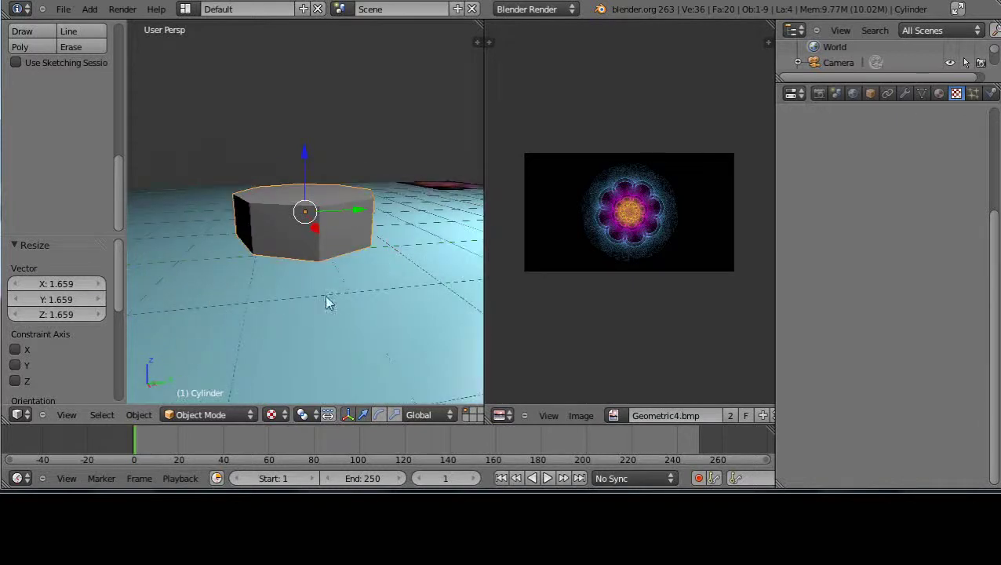
middle_click_drag(357, 306, 223, 308)
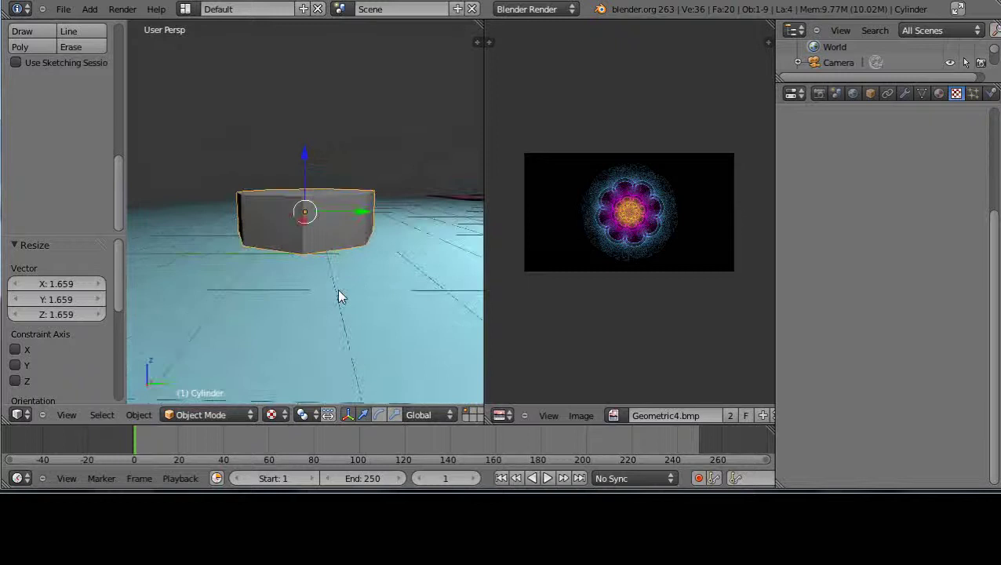
middle_click_drag(338, 297, 299, 301)
scroll(317, 262, "up", 3)
scroll(312, 264, "down", 1)
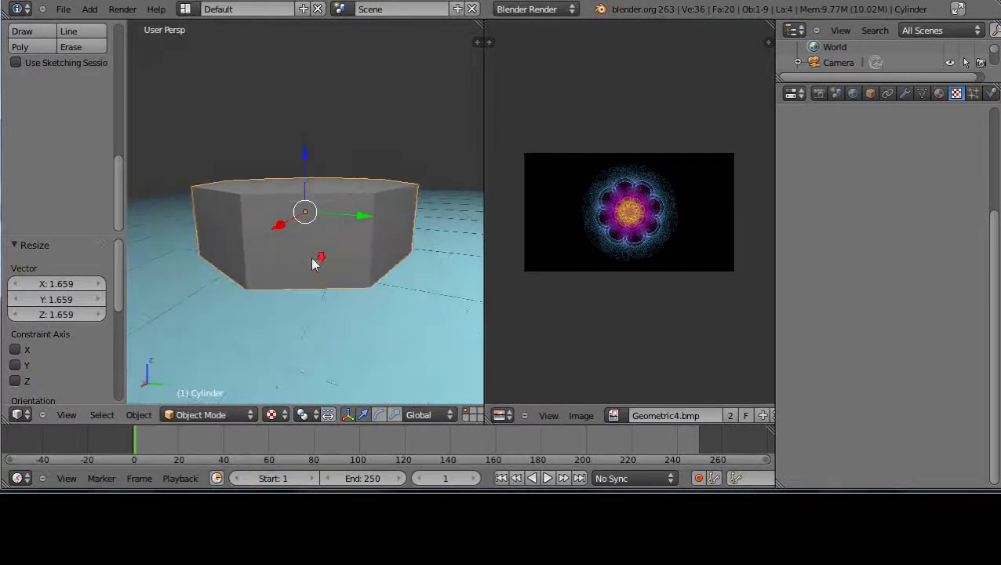
middle_click_drag(313, 263, 284, 273)
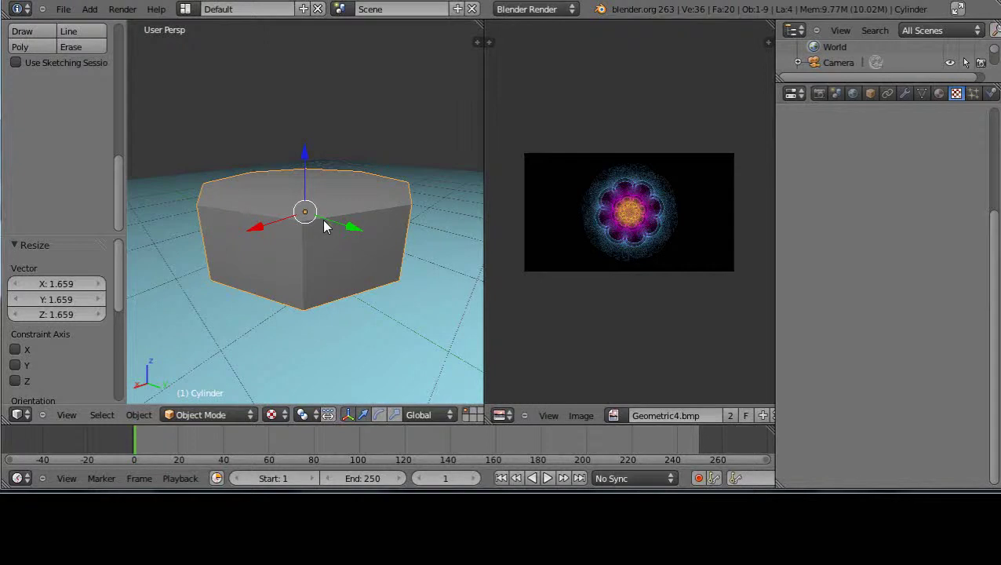
scroll(322, 232, "down", 3)
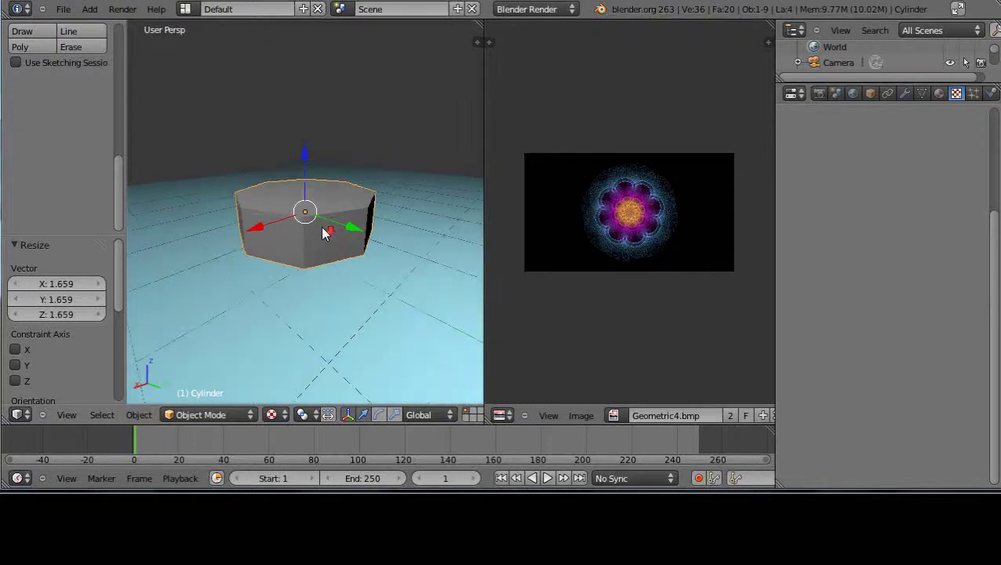
scroll(325, 234, "up", 4)
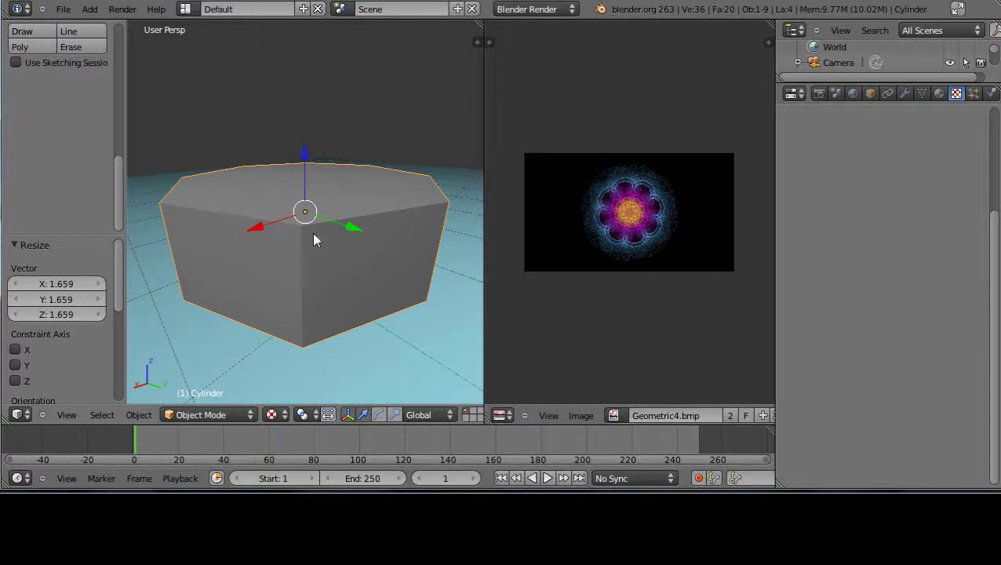
Step: In face select mode, separate the block's front-left side face into its own mesh
key("Tab")
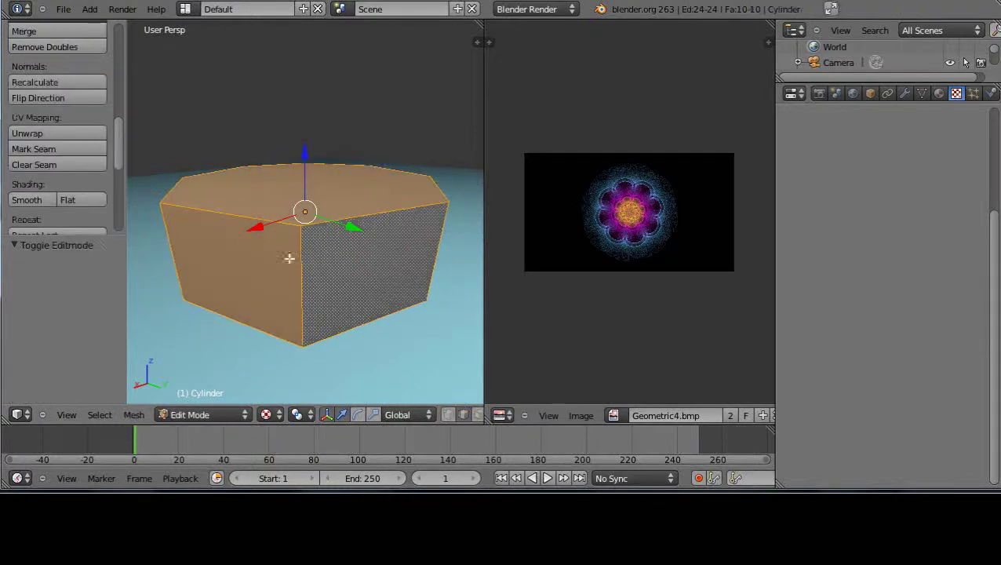
left_click(477, 415)
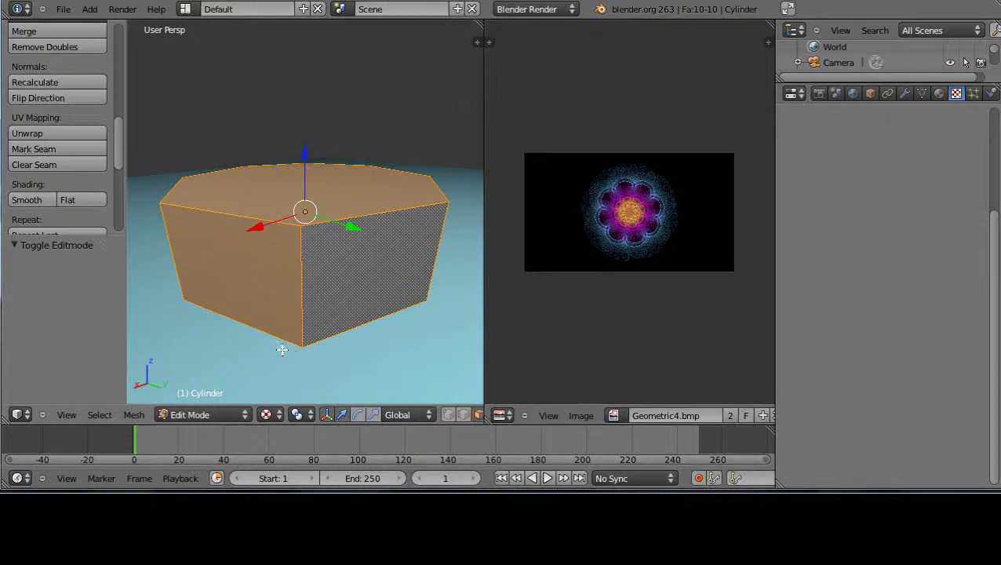
right_click(232, 265)
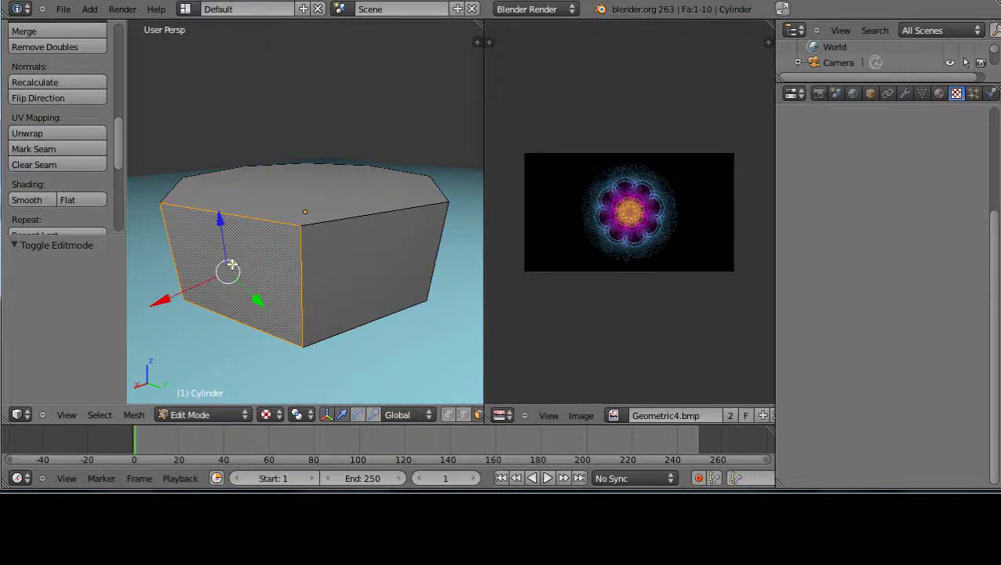
key("p")
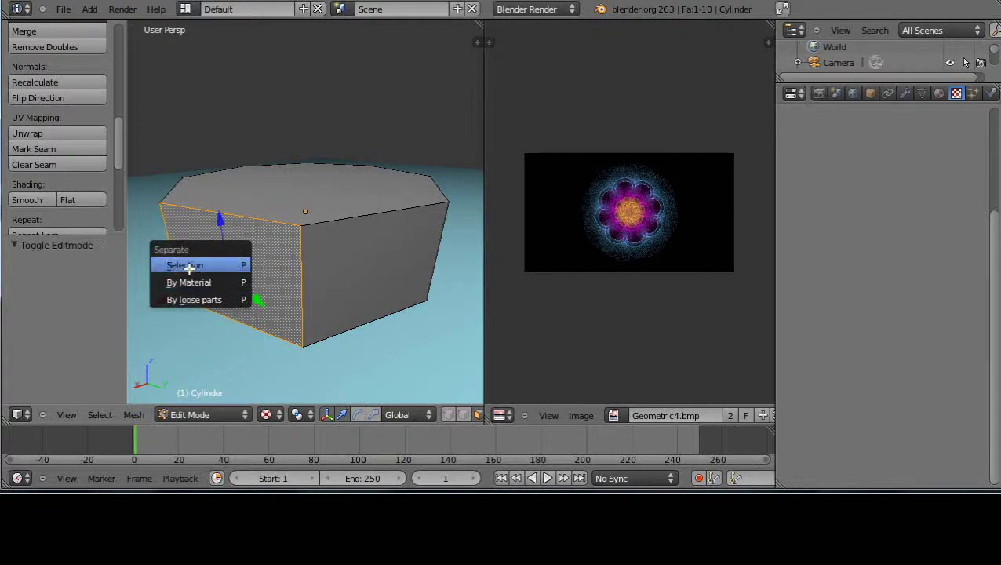
left_click(189, 267)
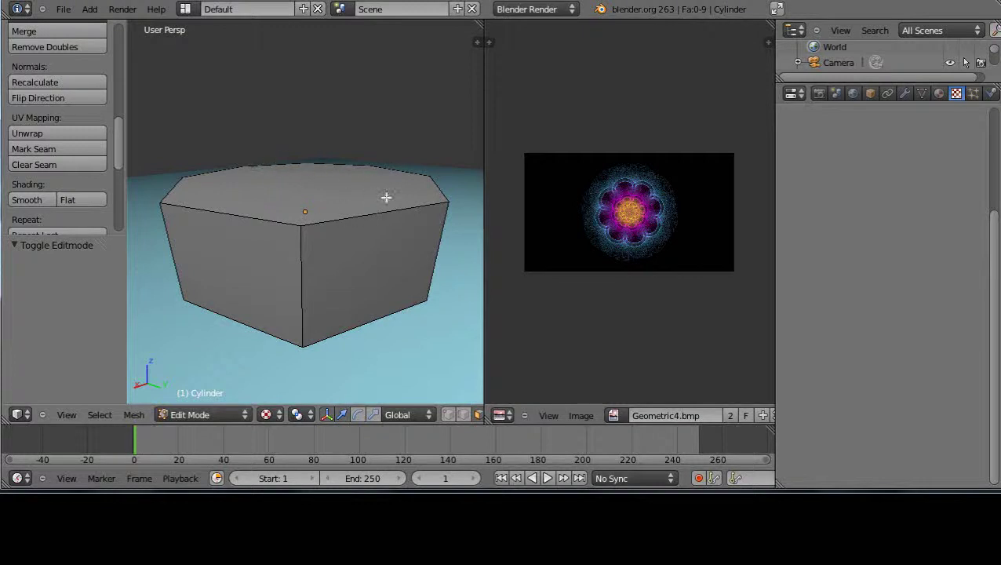
Step: Separate the block's right side face into its own mesh as well
right_click(235, 255)
right_click(235, 255)
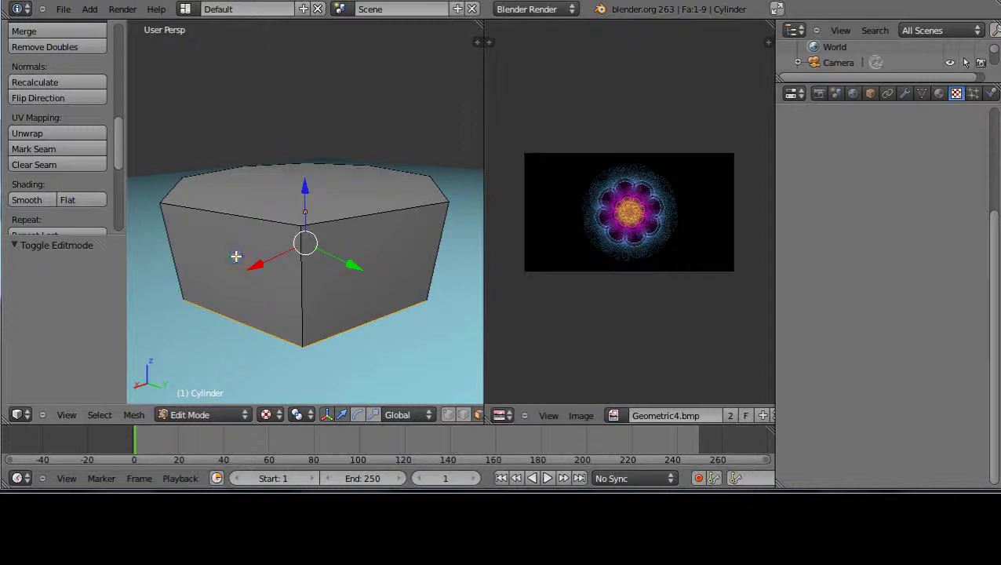
right_click(392, 264)
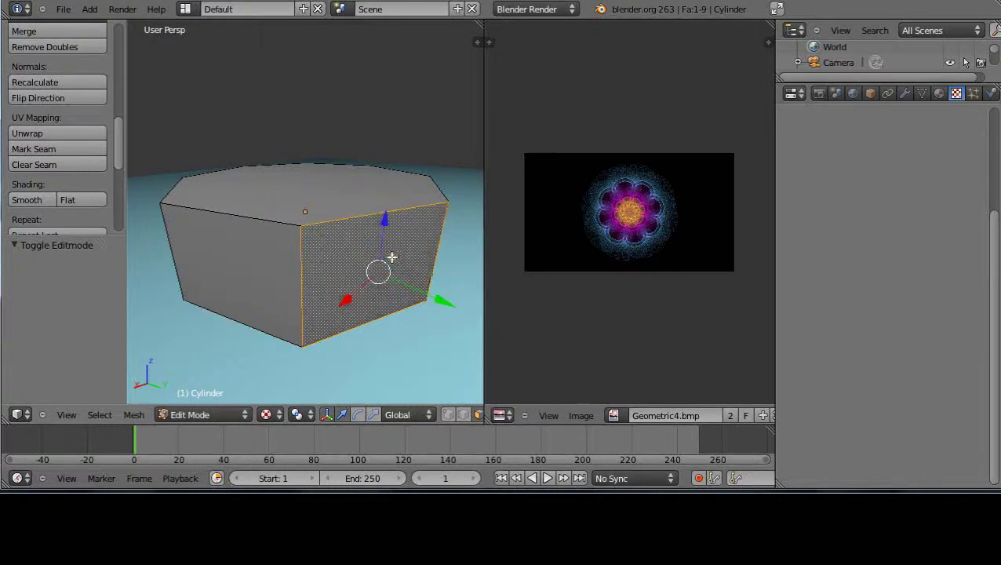
key("p")
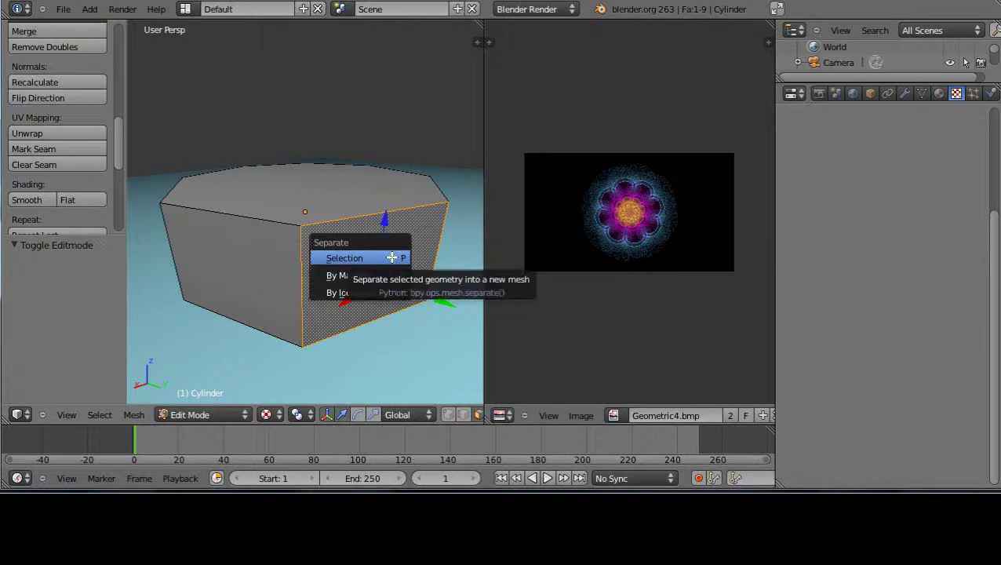
left_click(391, 257)
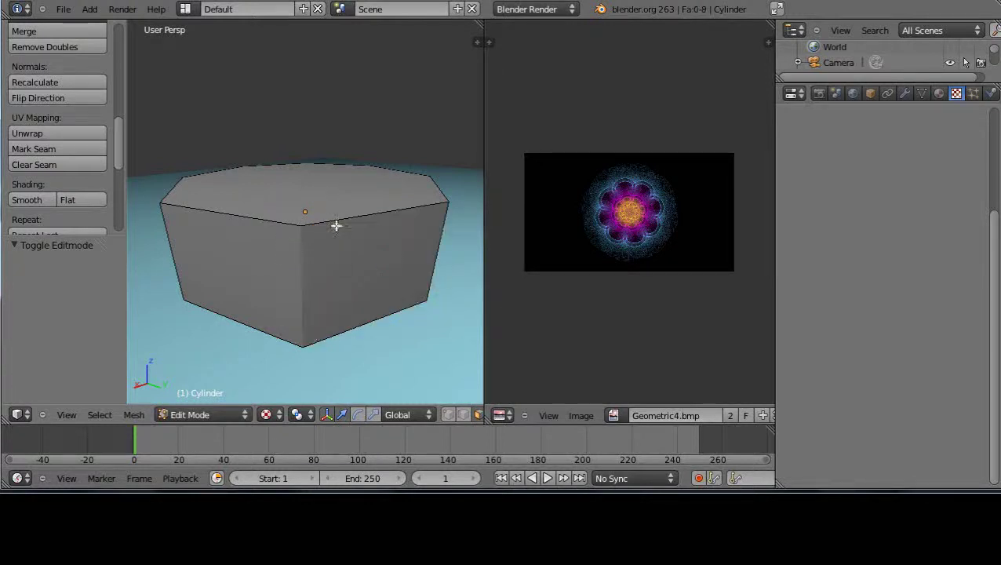
Step: Select the top and bottom faces in turn, then return to Object Mode
right_click(309, 196)
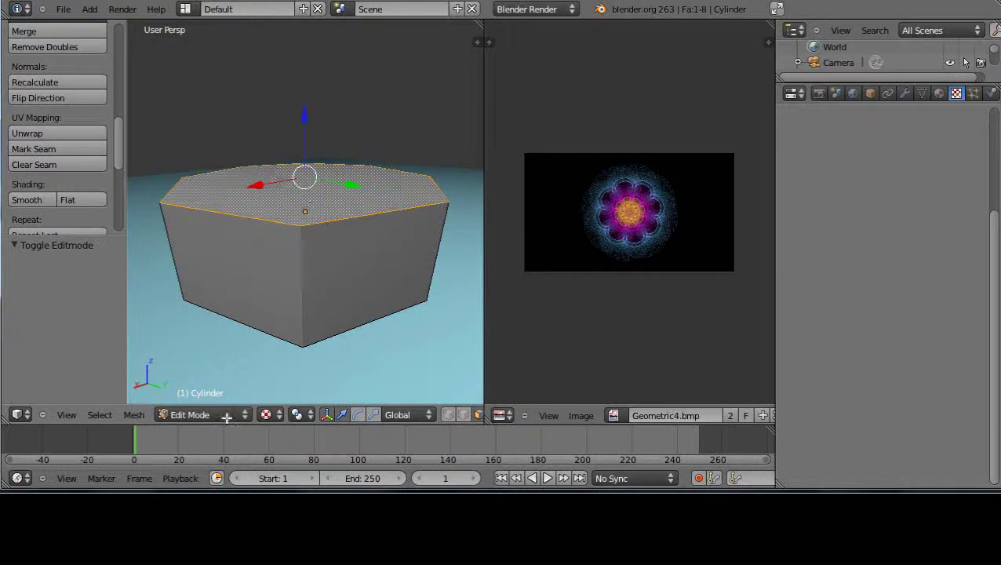
right_click(242, 265)
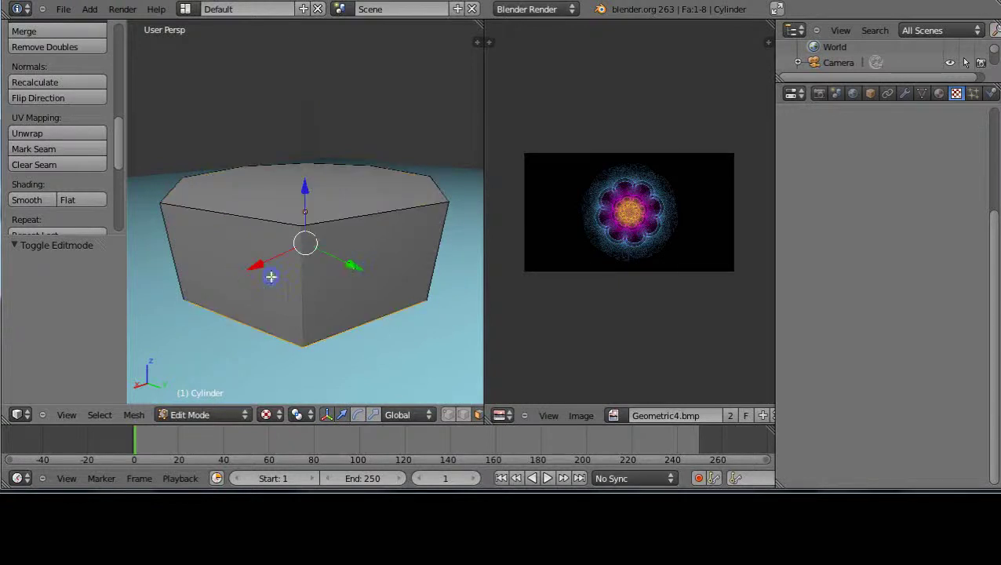
right_click(353, 206)
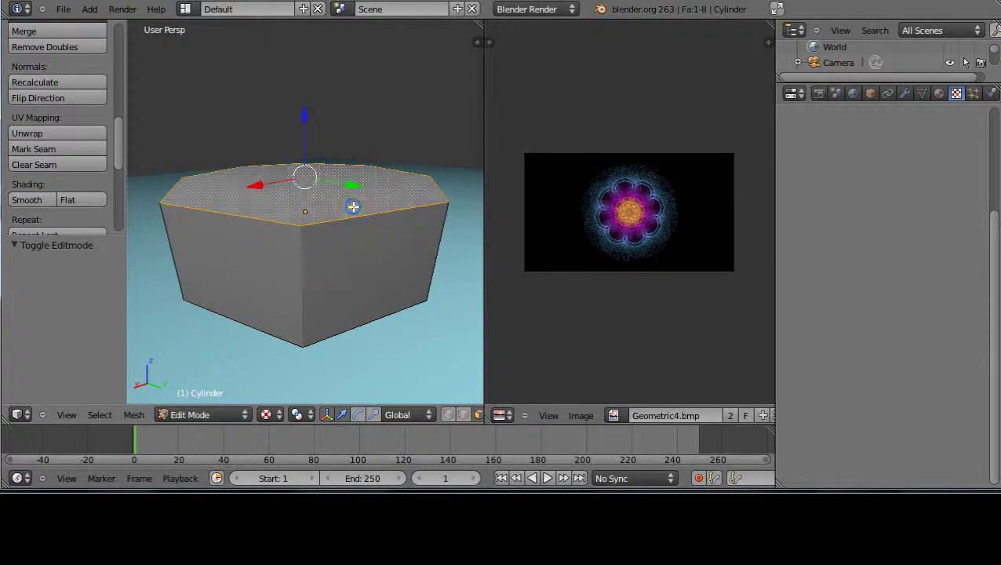
key("Tab")
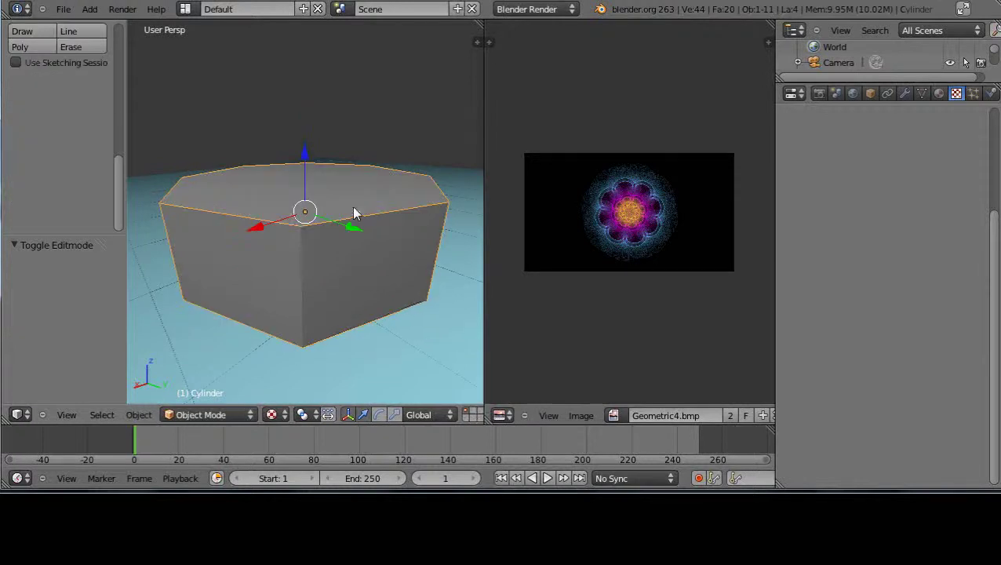
Step: Cycle the selection through the overlapping cylinders, the lamp and Cylinder.001
right_click(229, 273)
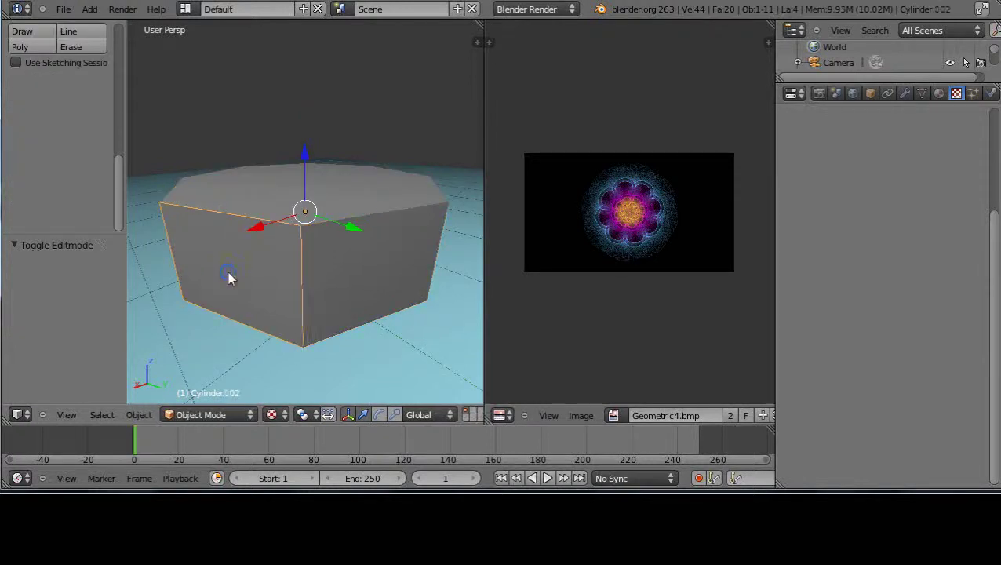
right_click(361, 270)
right_click(276, 266)
right_click(335, 263)
right_click(264, 266)
right_click(345, 266)
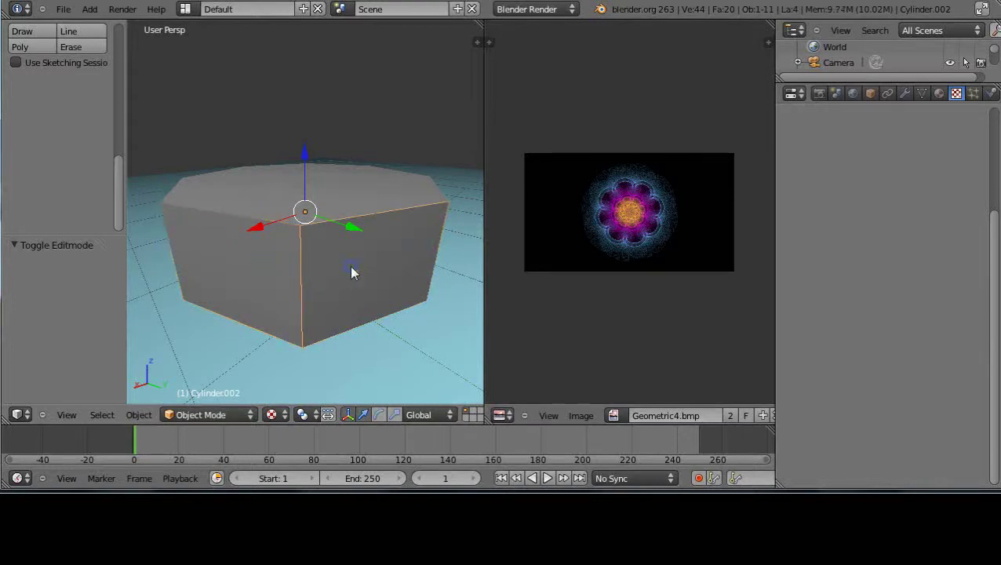
scroll(350, 265, "down", 5)
middle_click_drag(354, 273, 507, 284)
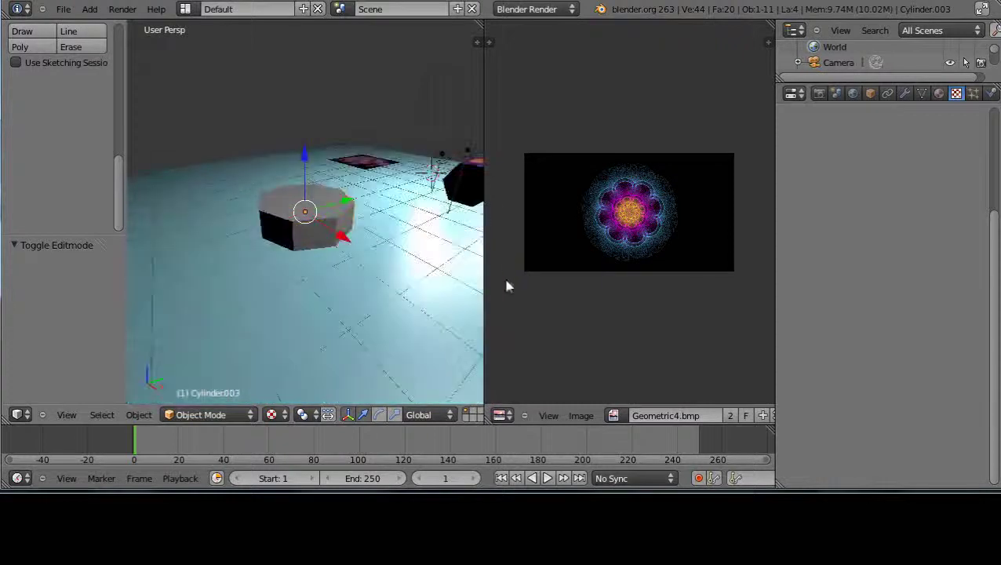
right_click(465, 185)
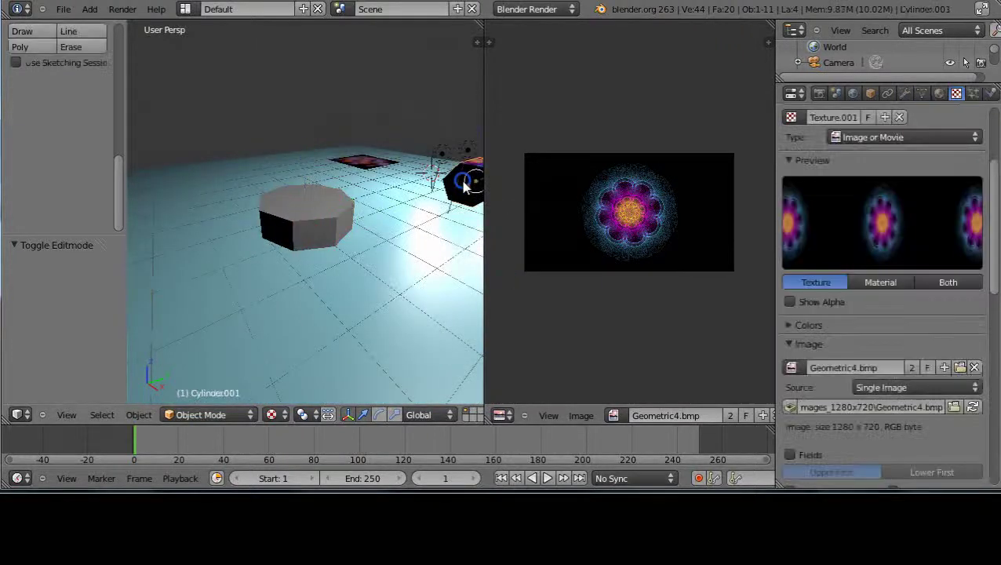
right_click(271, 232)
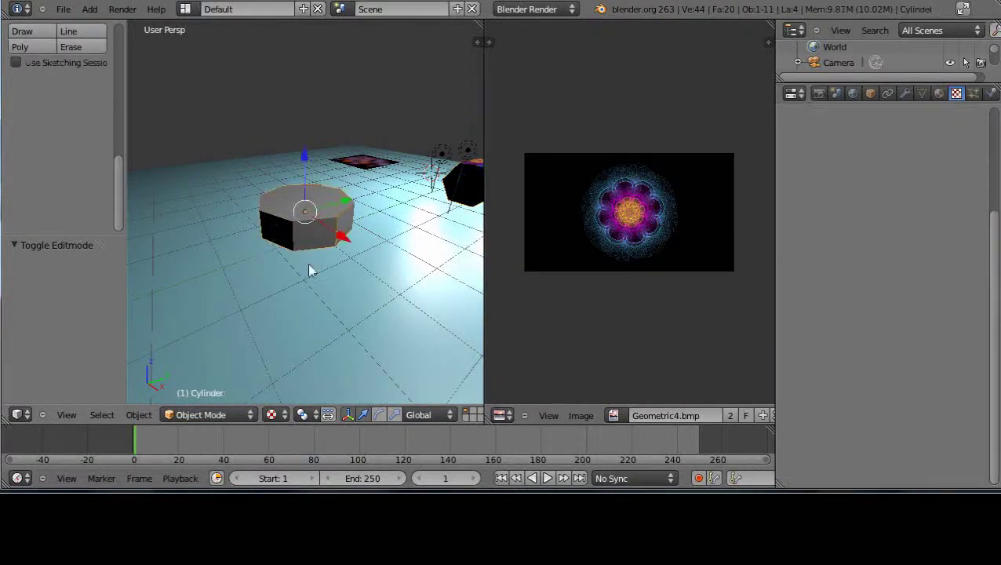
Step: Orbit lower and pick through the floor and cylinders until Cylinder.002 is selected
middle_click_drag(317, 293, 246, 277)
right_click(287, 223)
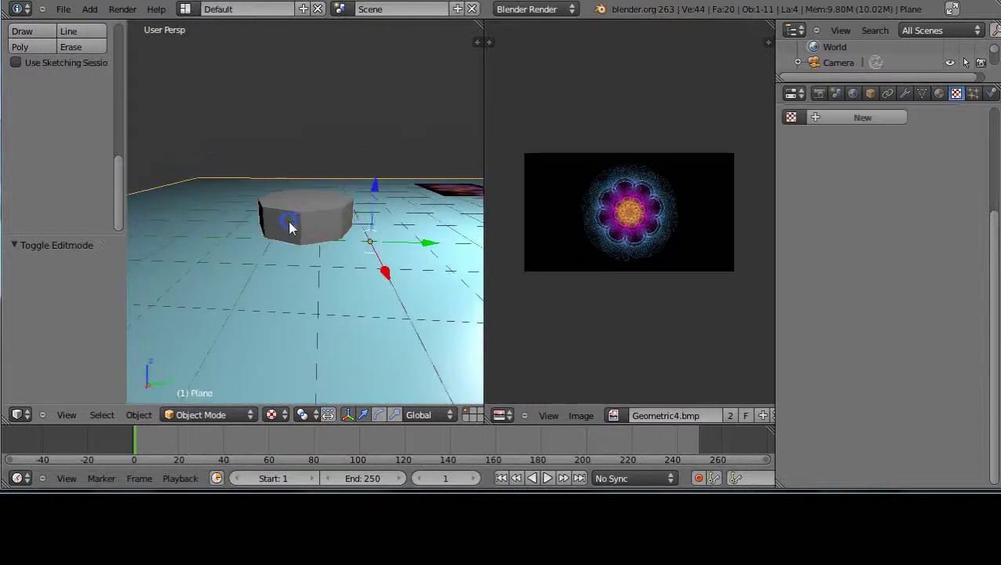
right_click(290, 227)
middle_click_drag(348, 268, 273, 274)
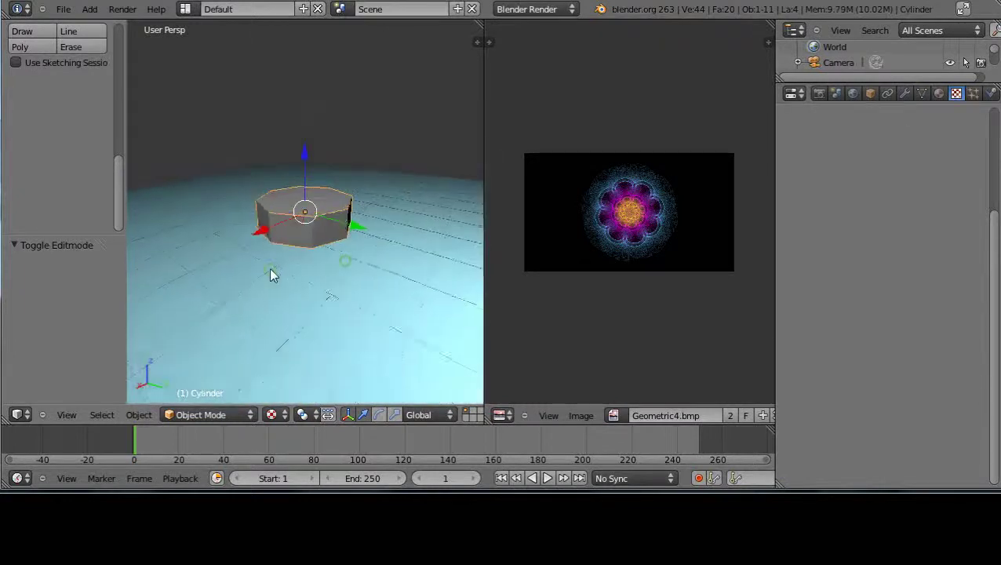
right_click(315, 225)
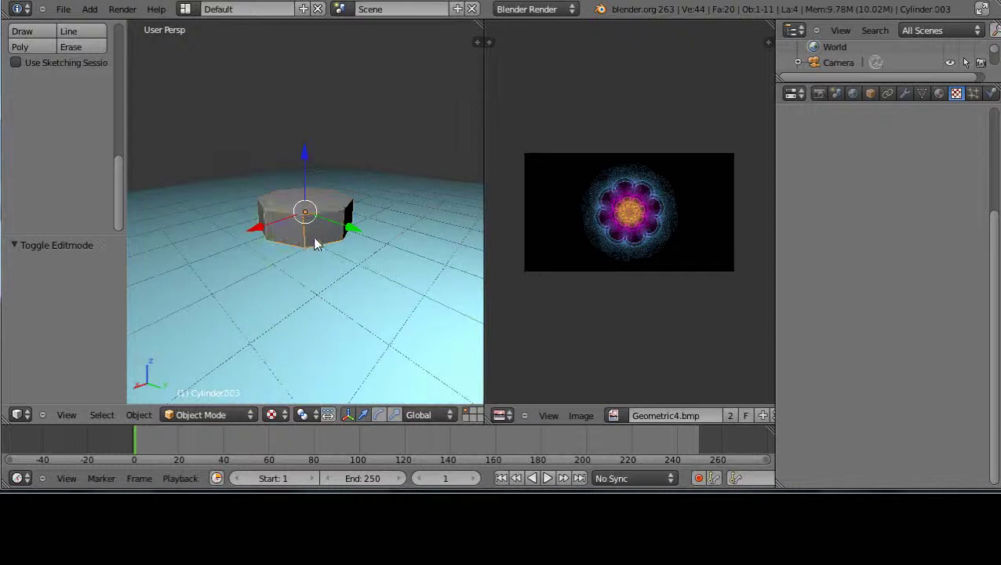
right_click(279, 234)
Step: Frame Cylinder.002 from above and enter Edit Mode on its side face
scroll(302, 300, "up", 6)
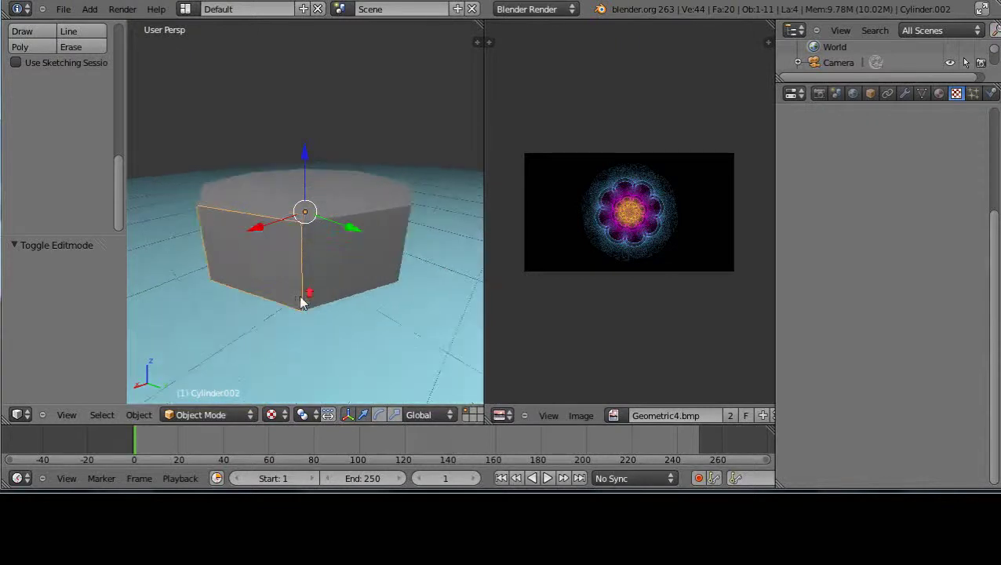
middle_click_drag(290, 297, 287, 319)
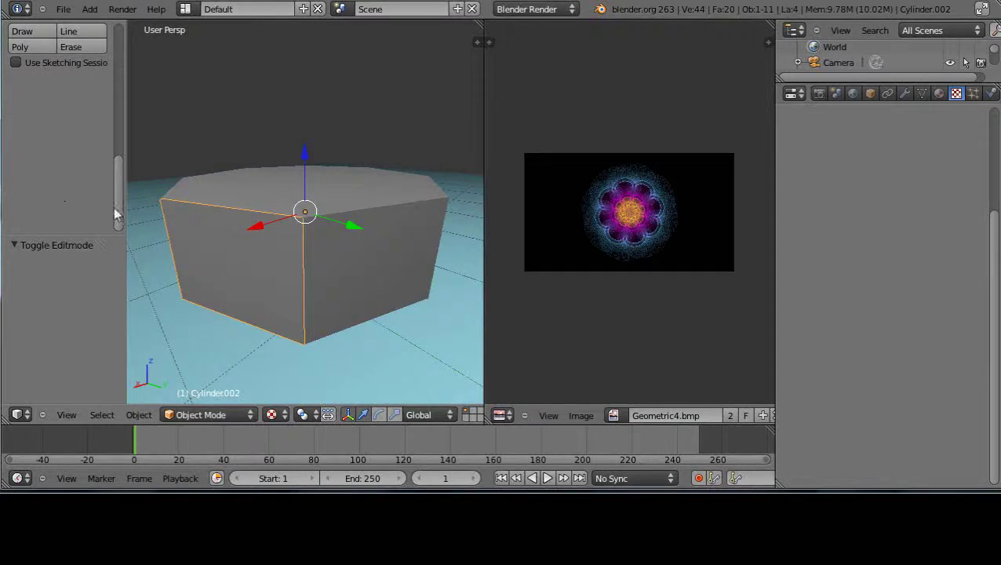
left_click_drag(118, 214, 123, 98)
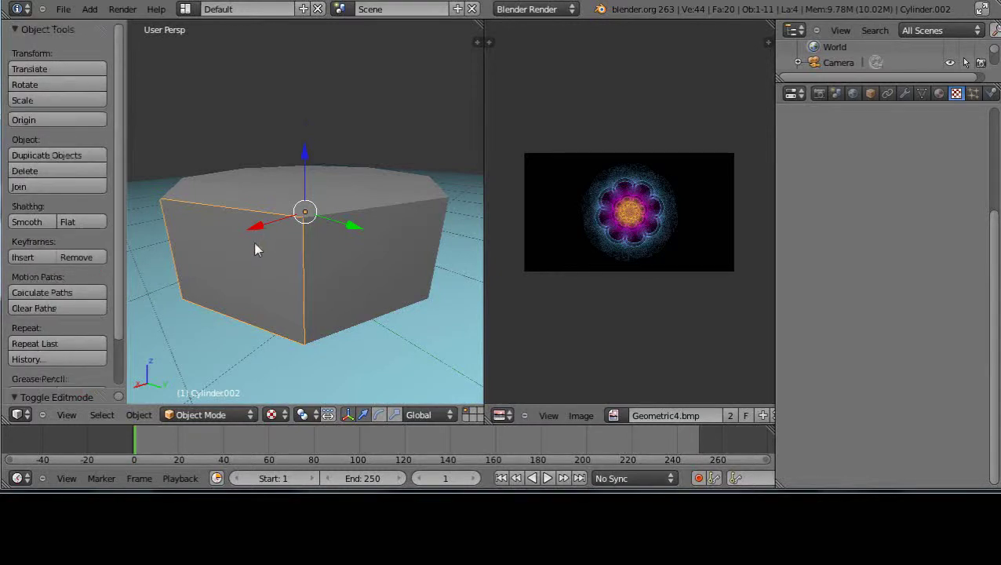
key("Tab")
scroll(69, 228, "down", 8)
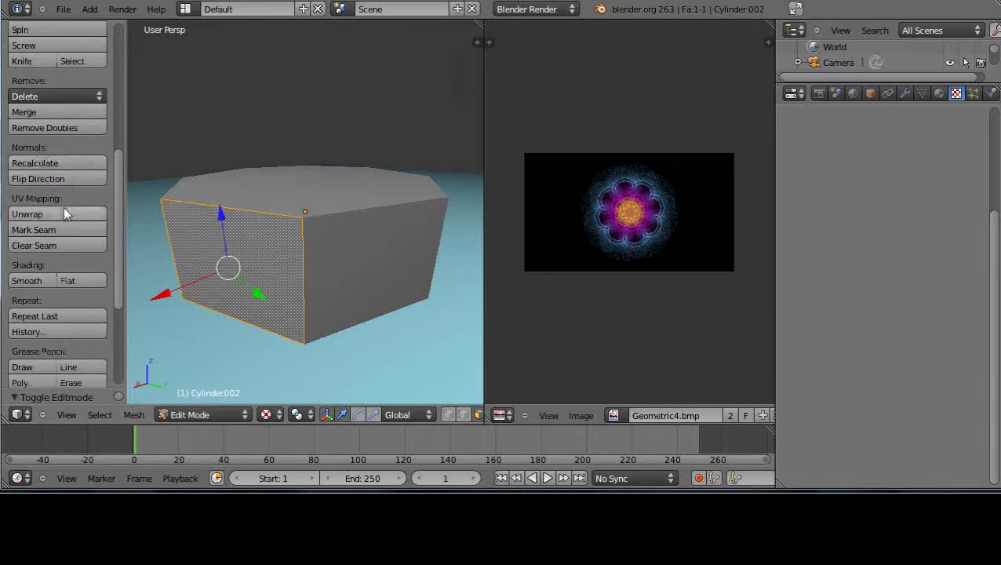
Step: Mark Cylinder.002's side-face edges as a seam and Unwrap it into a tall UV strip
scroll(64, 206, "down", 5)
scroll(108, 281, "up", 5)
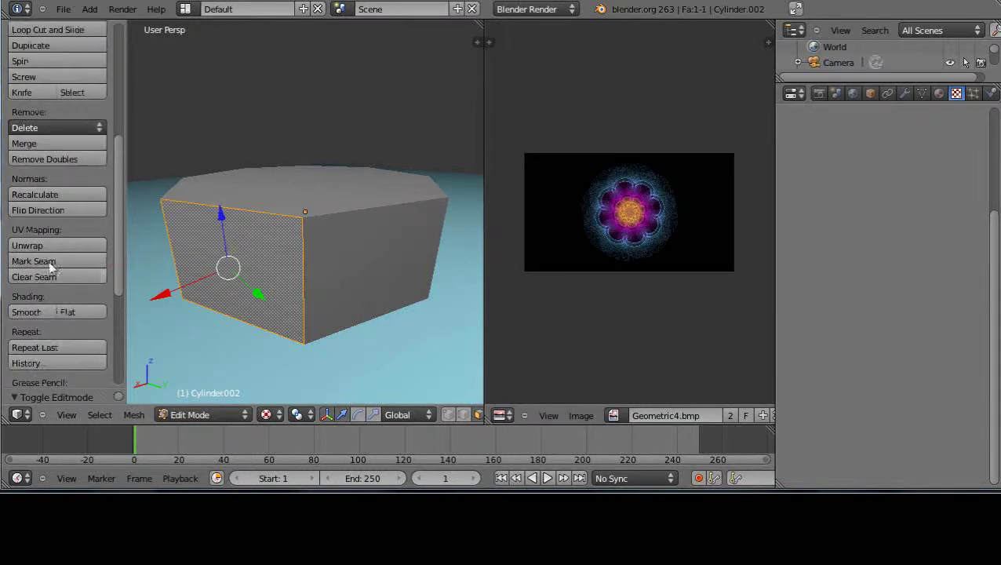
scroll(83, 273, "up", 8)
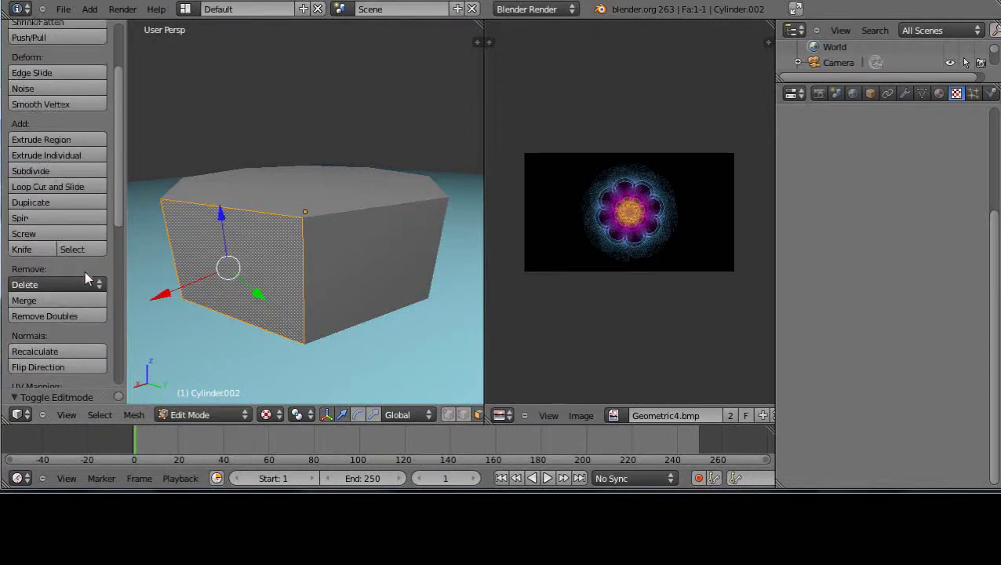
scroll(72, 257, "down", 7)
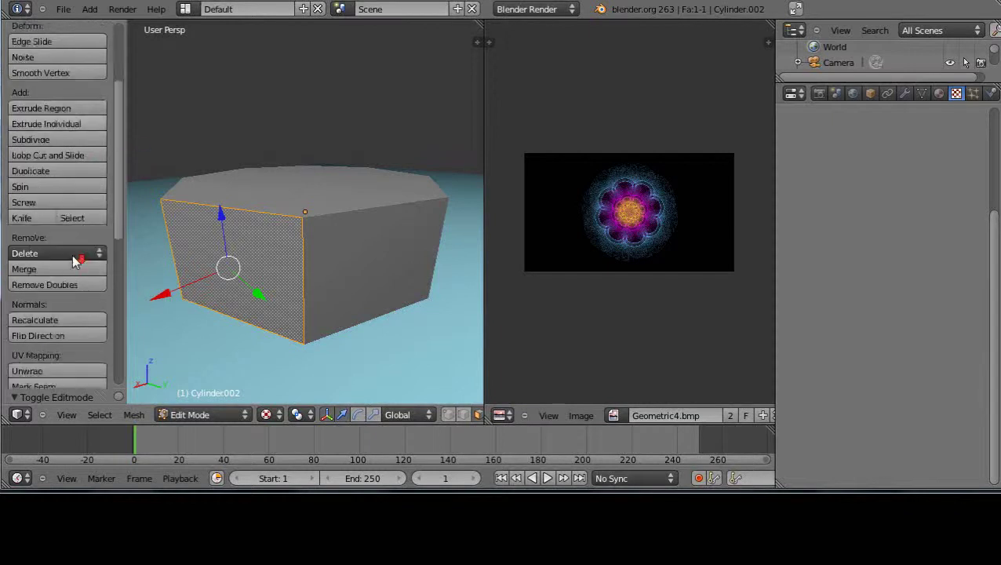
left_click(35, 292)
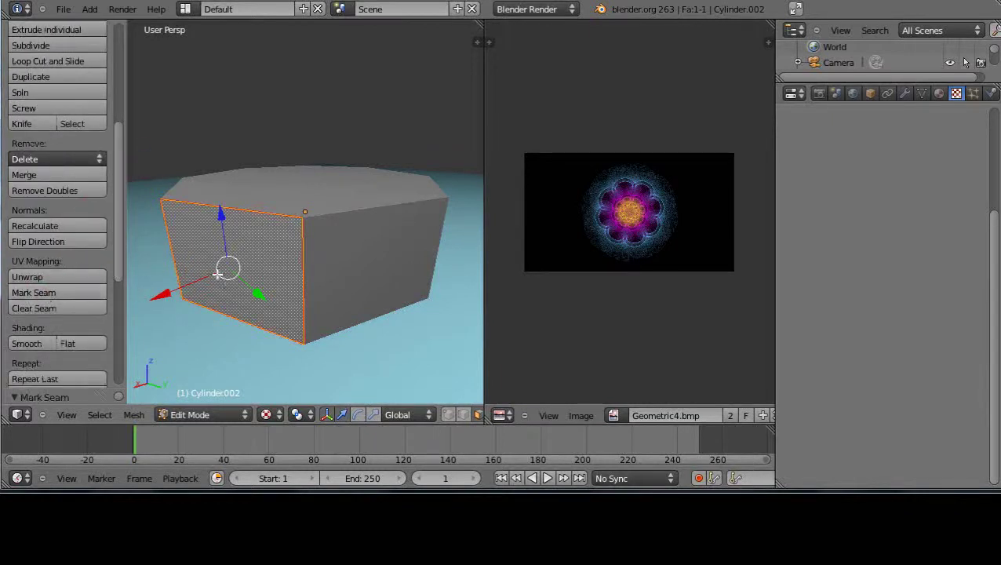
left_click(49, 276)
left_click(49, 280)
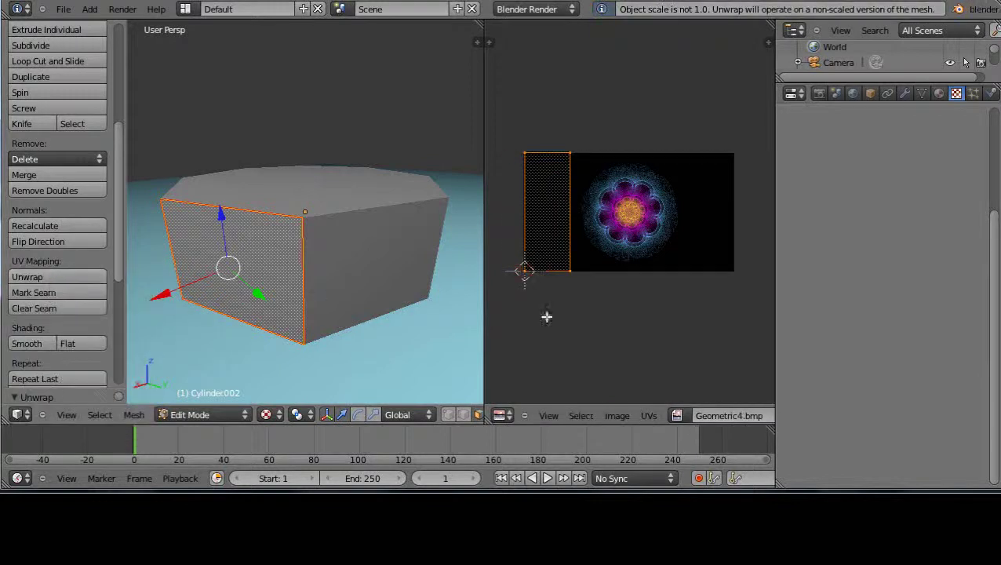
scroll(648, 304, "up", 3)
scroll(648, 302, "down", 3)
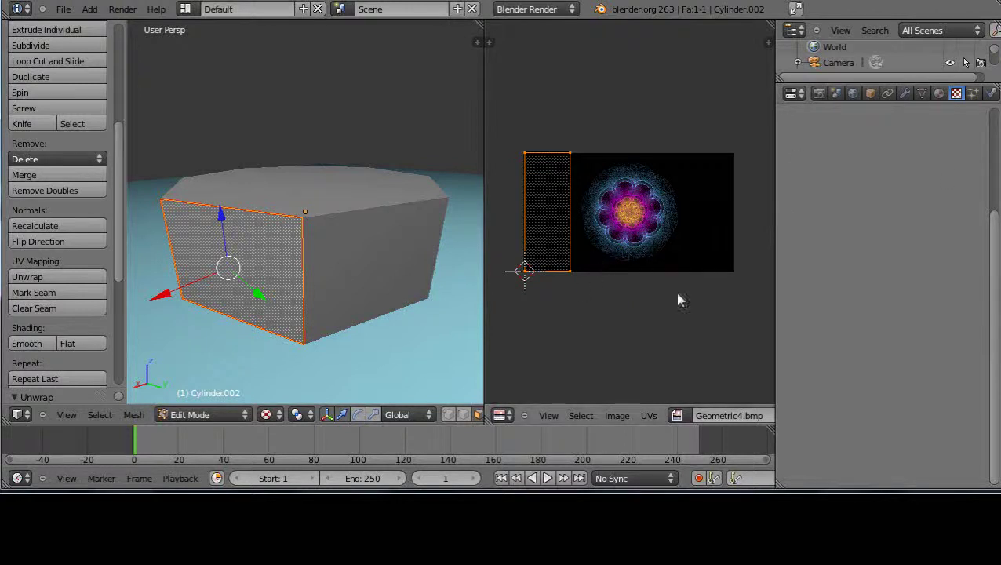
Step: Add a new material to Cylinder.002 with specular intensity 0
left_click(938, 95)
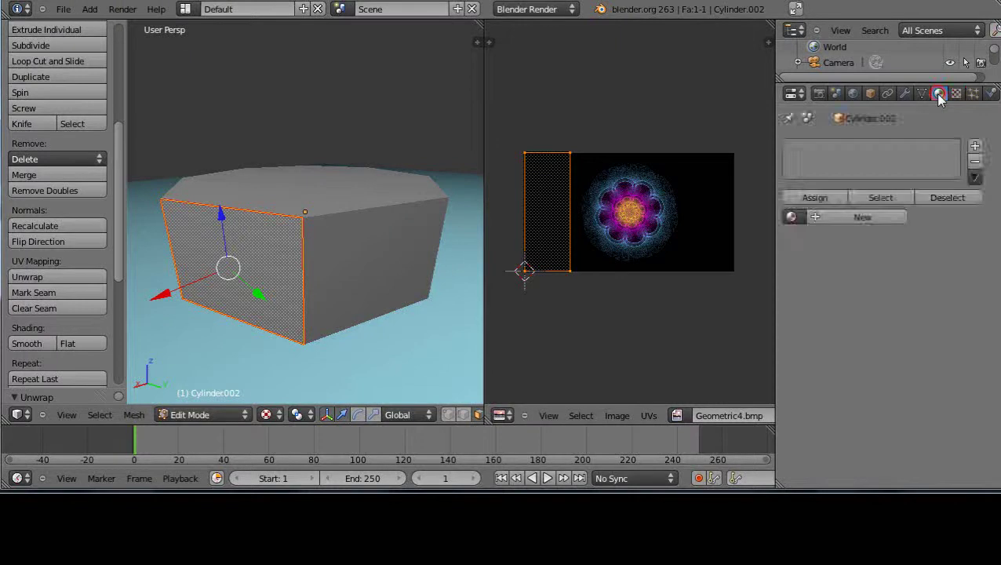
left_click(846, 216)
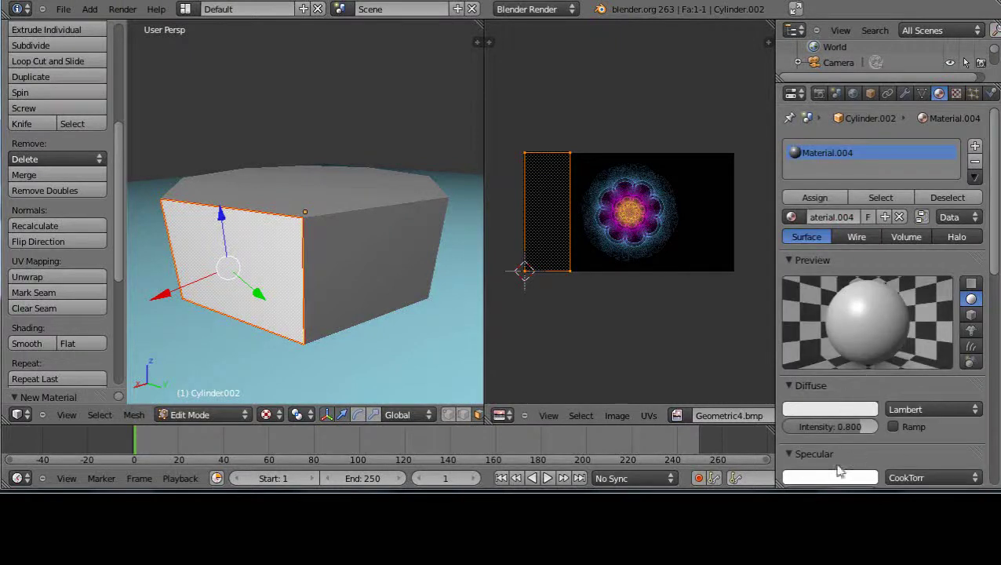
scroll(847, 475, "down", 2)
left_click_drag(855, 440, 781, 435)
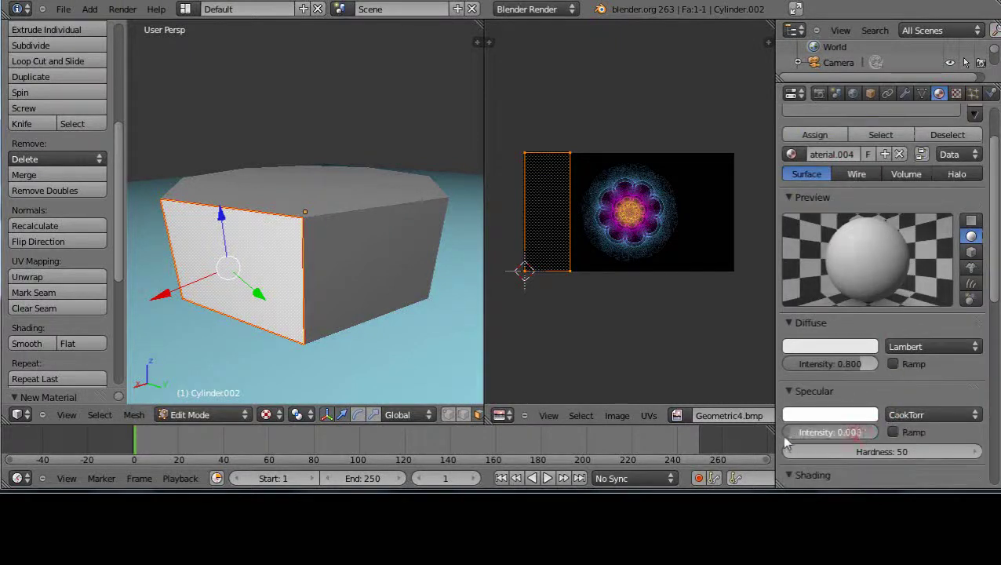
Step: Add a new texture to the material and set its type to Image or Movie
left_click(955, 93)
left_click(867, 263)
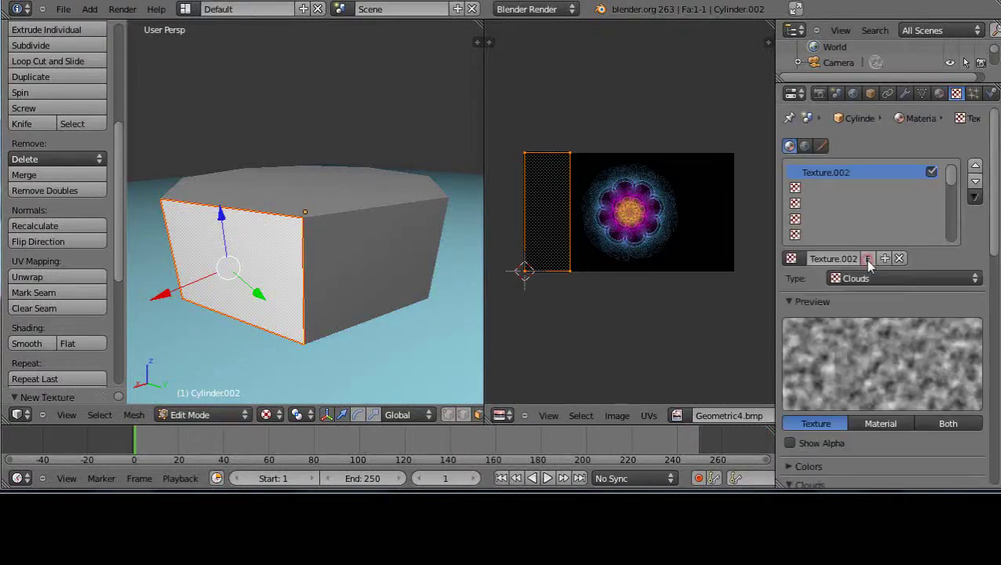
left_click(887, 281)
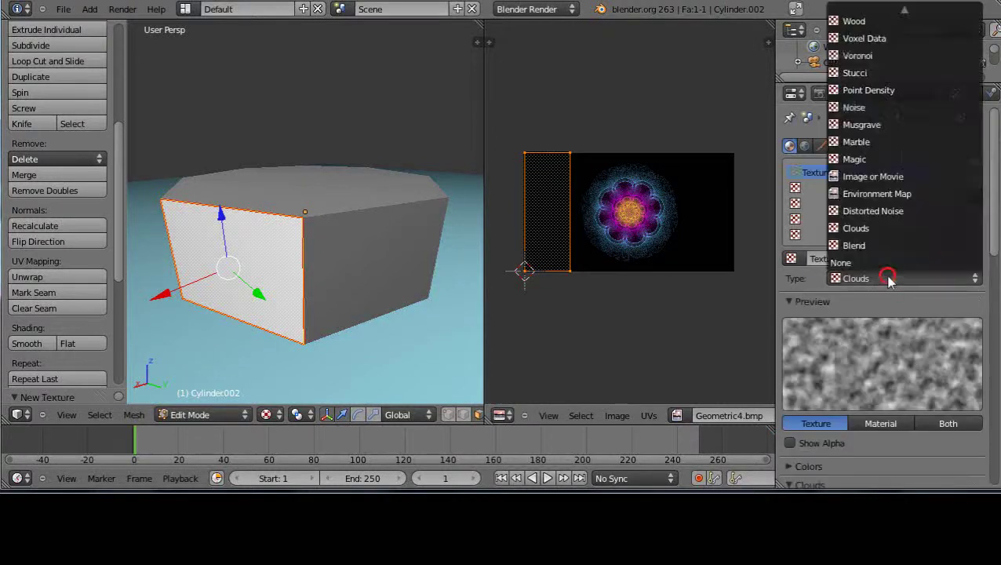
left_click(869, 178)
mouse_move(994, 158)
left_mouse_down()
mouse_move(995, 287)
mouse_move(994, 102)
mouse_move(995, 163)
left_mouse_up()
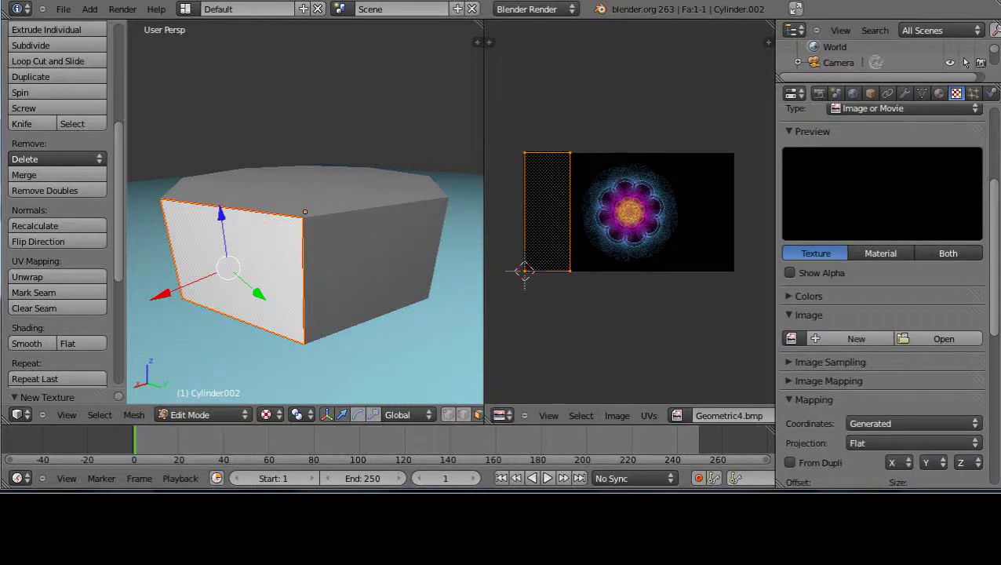
Step: Load Geometric4.bmp from ArtImages_1280x720 as the texture image and set its coordinates to UV
left_click(938, 338)
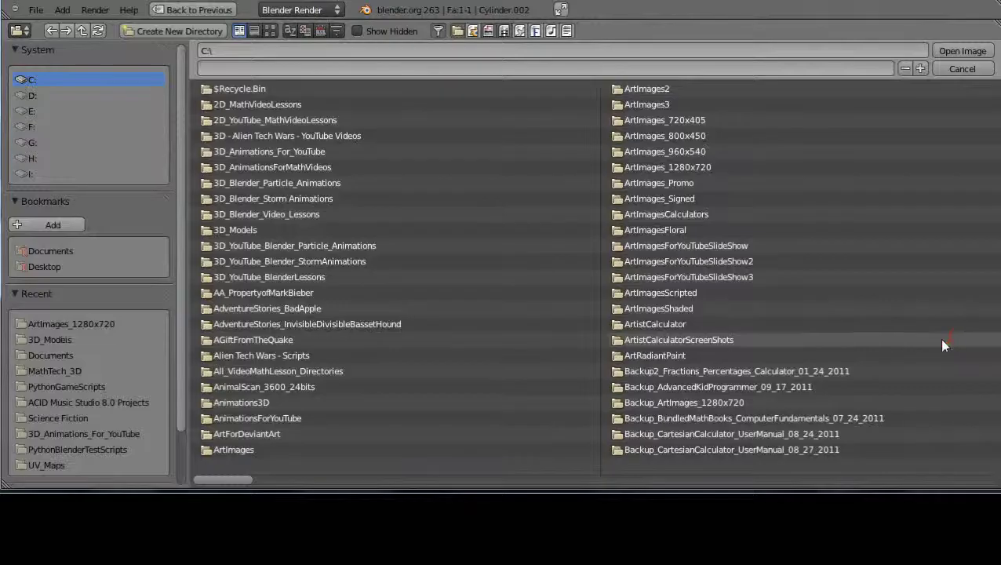
left_click(78, 323)
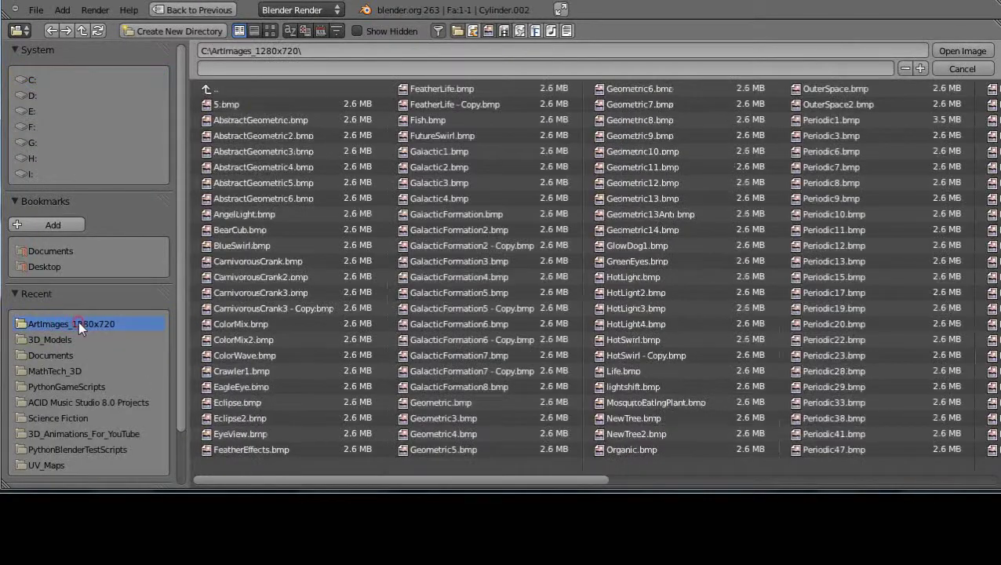
double_click(430, 431)
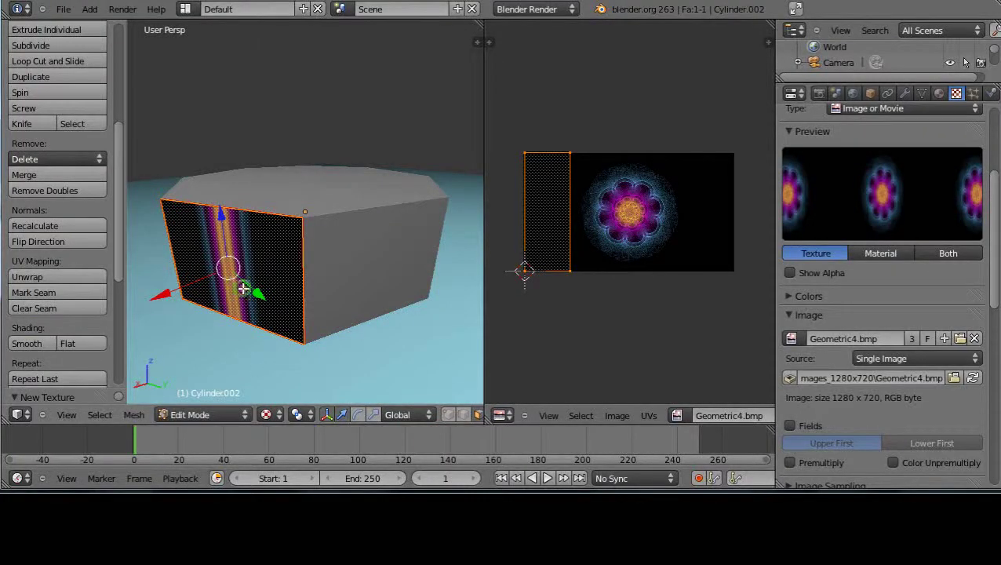
middle_click_drag(244, 297, 300, 279)
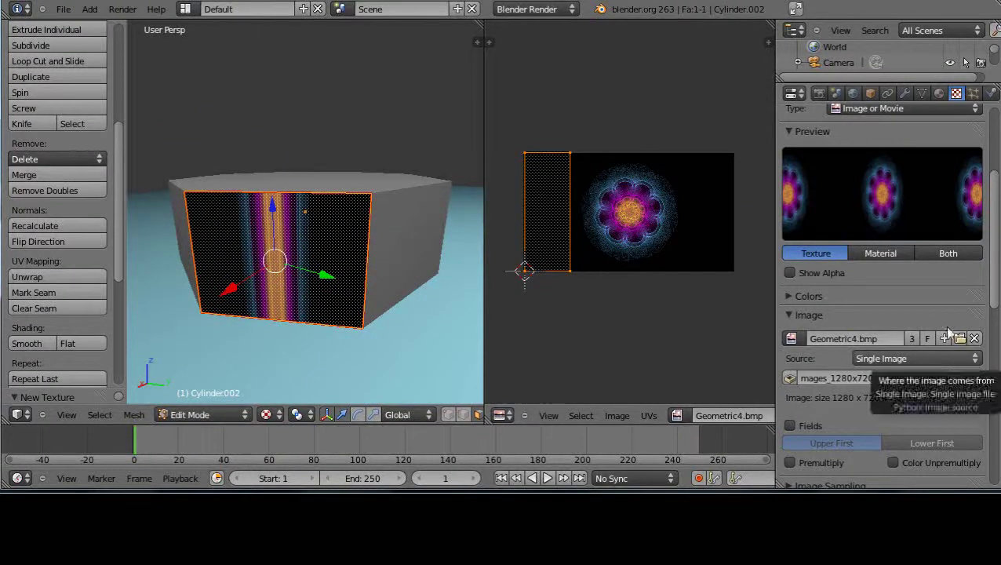
scroll(990, 283, "down", 7)
left_click(918, 315)
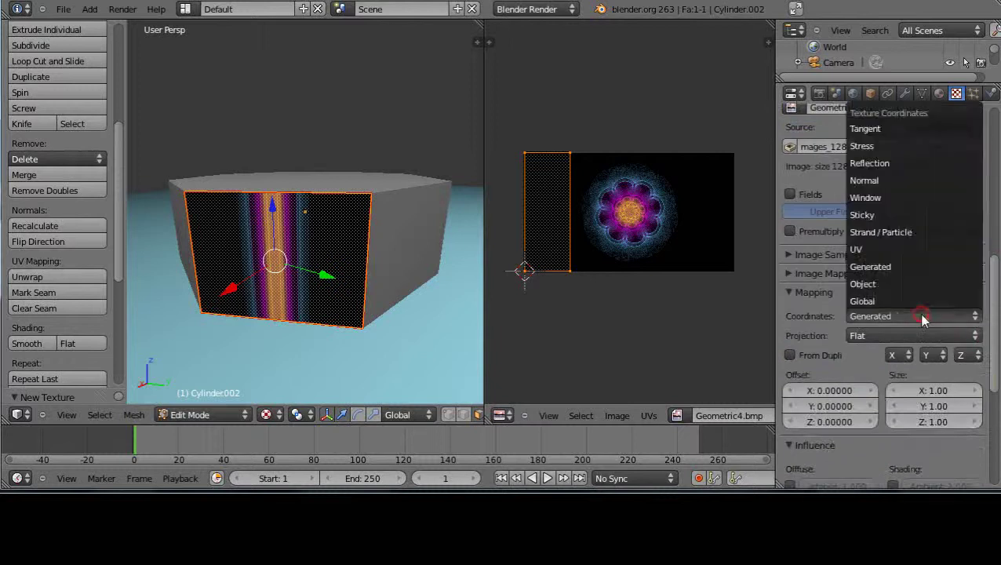
left_click(876, 251)
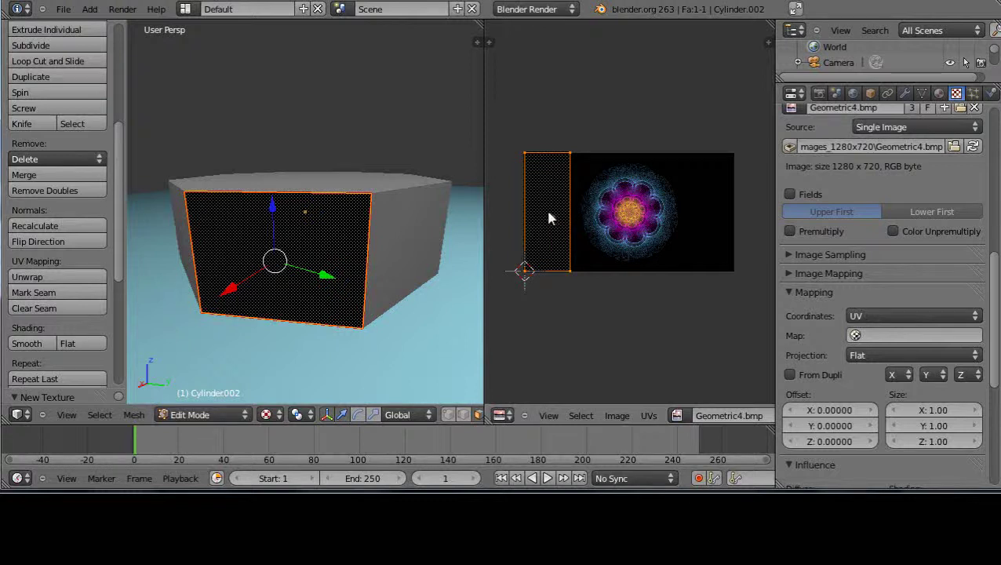
Step: Move the face's UV rectangle across the flower image
key("g")
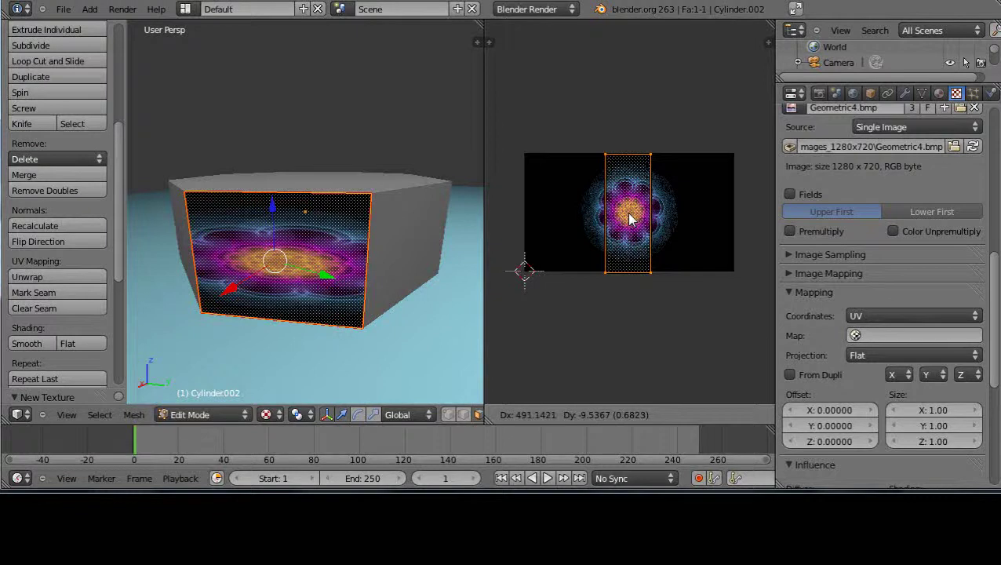
left_click(630, 220)
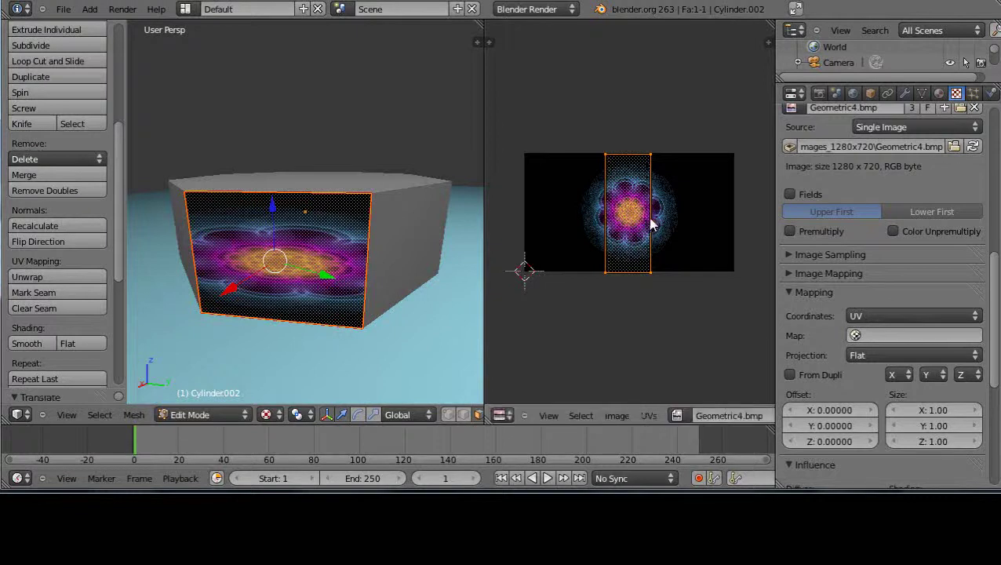
right_click(649, 224)
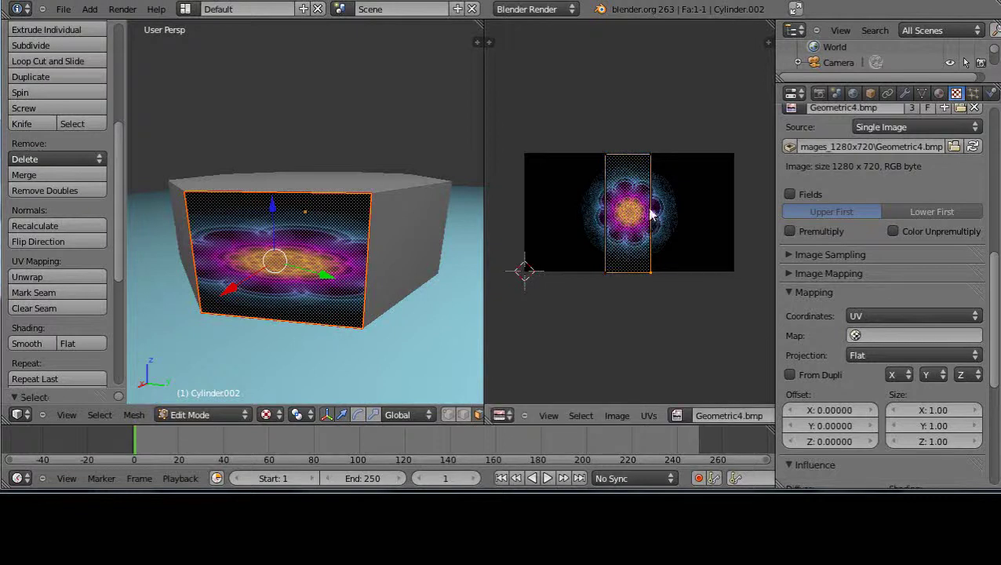
Step: Widen the UV rectangle by pulling its right edge and left corners outward over the flower
left_click(463, 414, "shift")
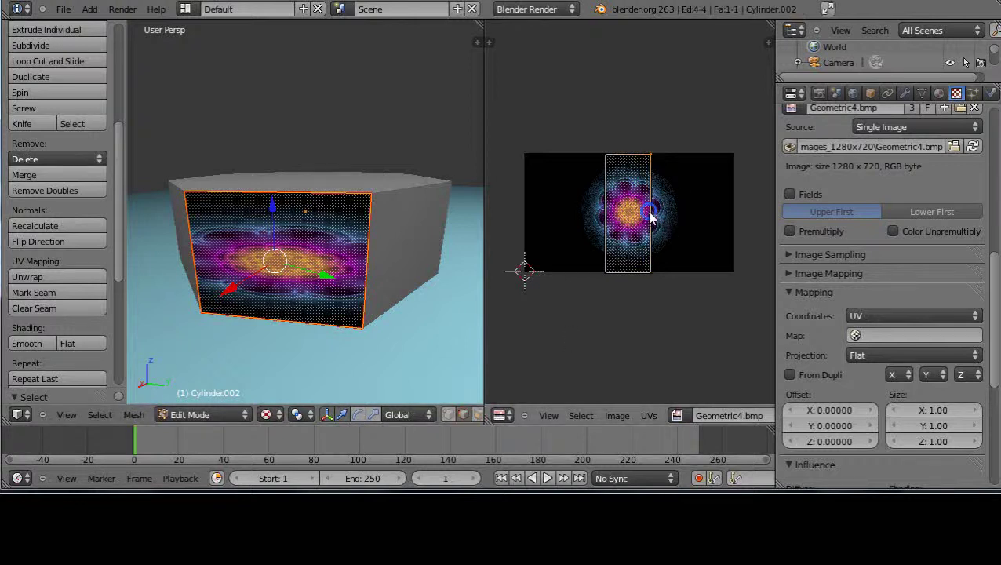
left_click(448, 414, "shift")
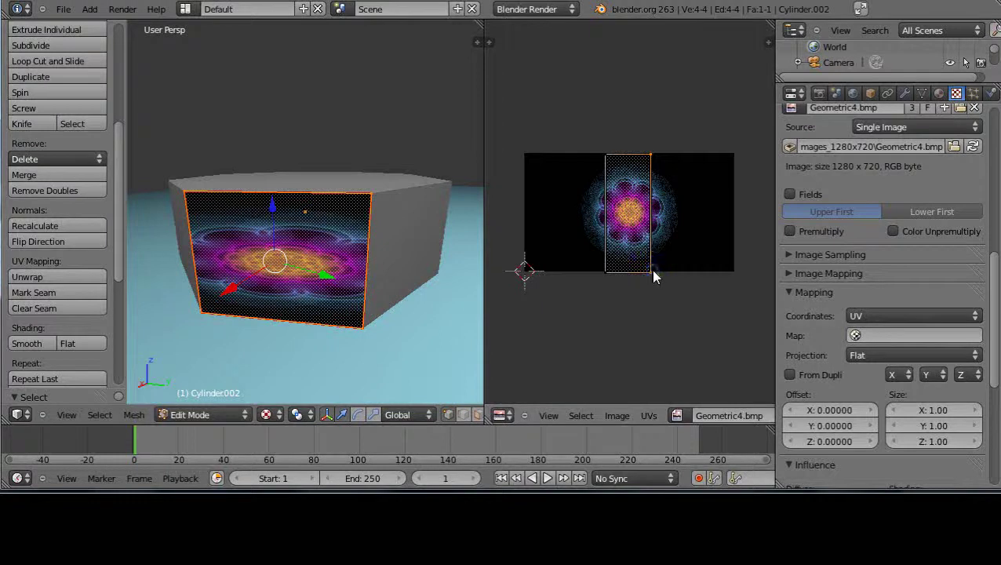
right_click(652, 227)
key("g")
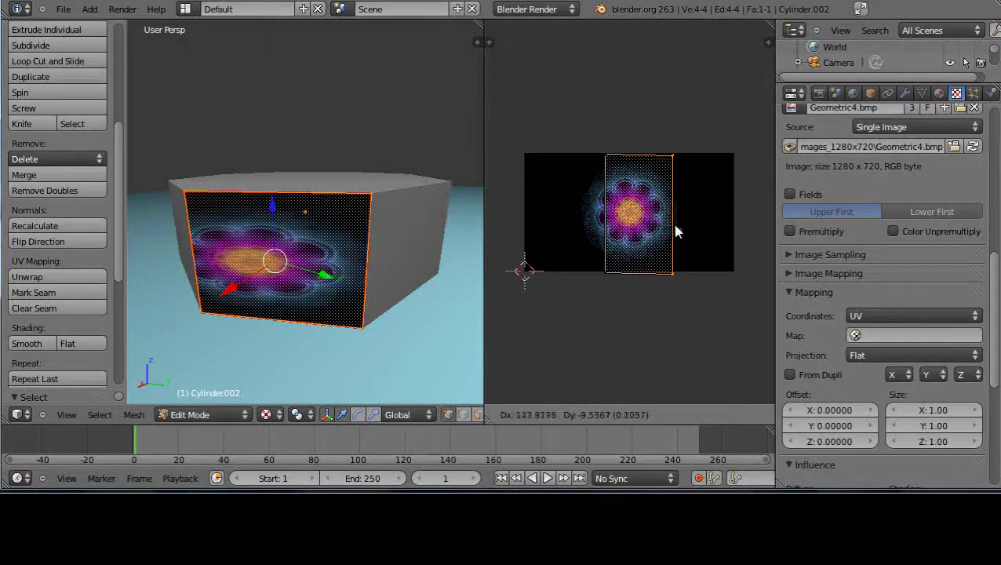
left_click(676, 226)
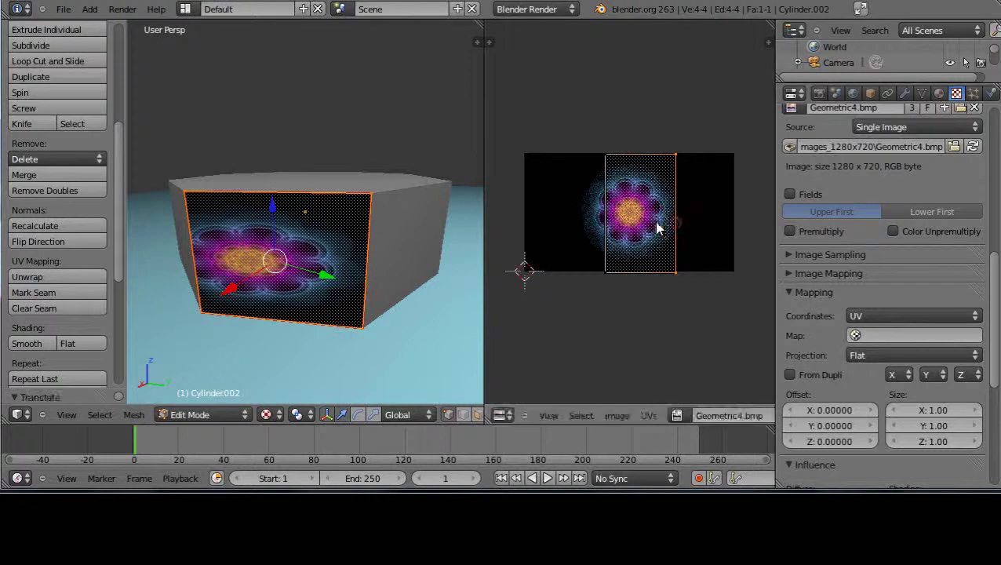
right_click(604, 154)
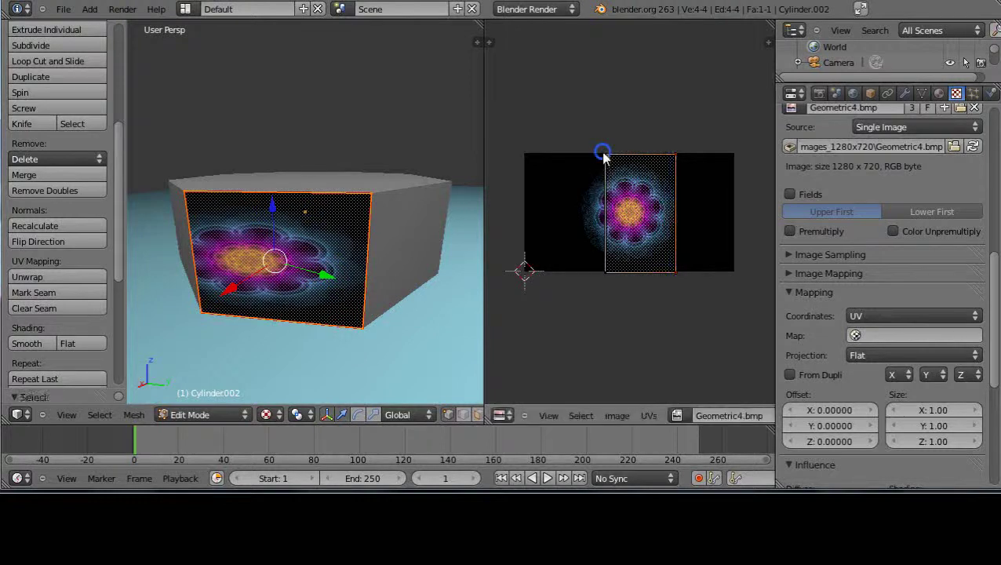
right_click(605, 273, "shift")
key("g")
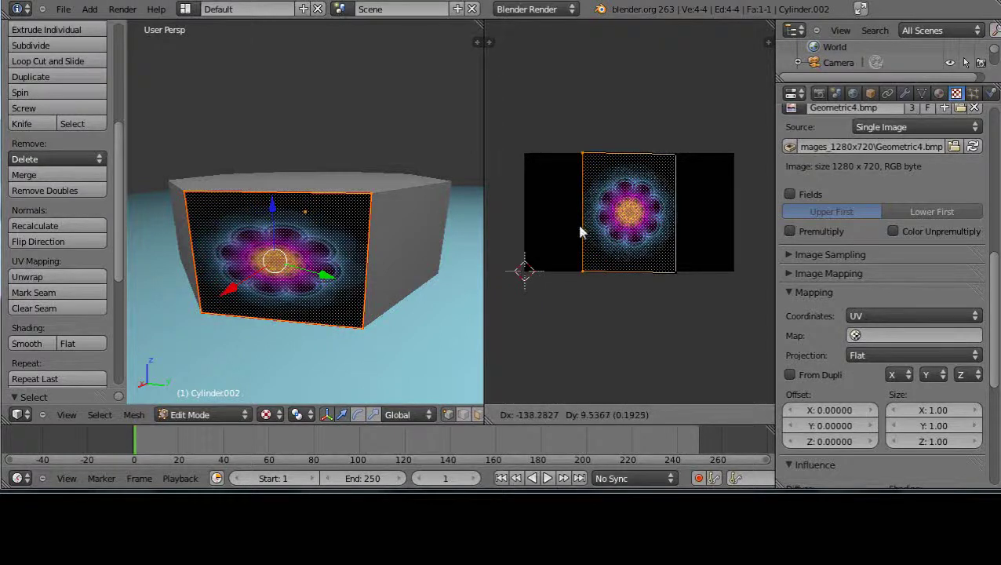
left_click(580, 226)
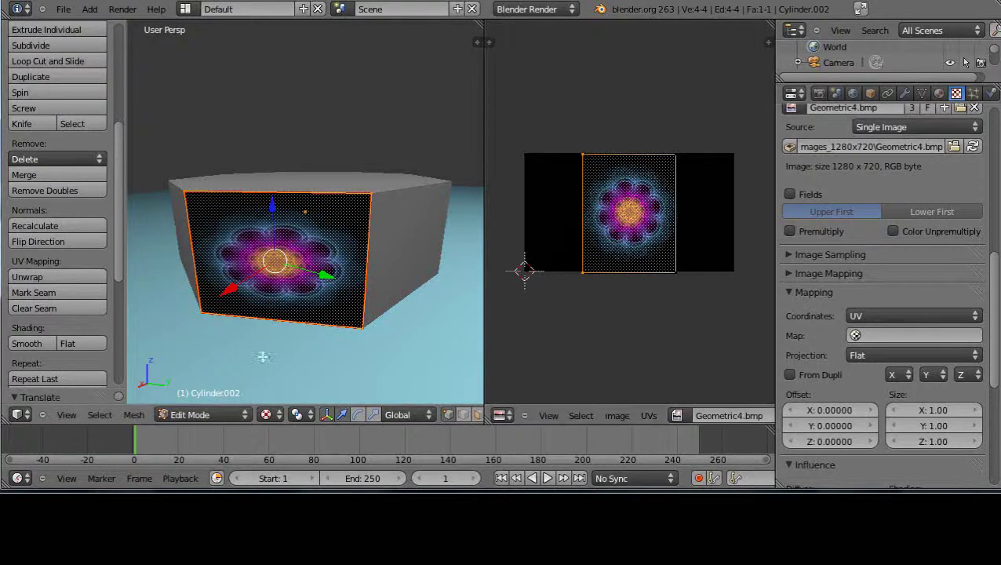
Step: In Object Mode, select the column body and orbit to view the Geometric4 flower face from several sides
key("Tab")
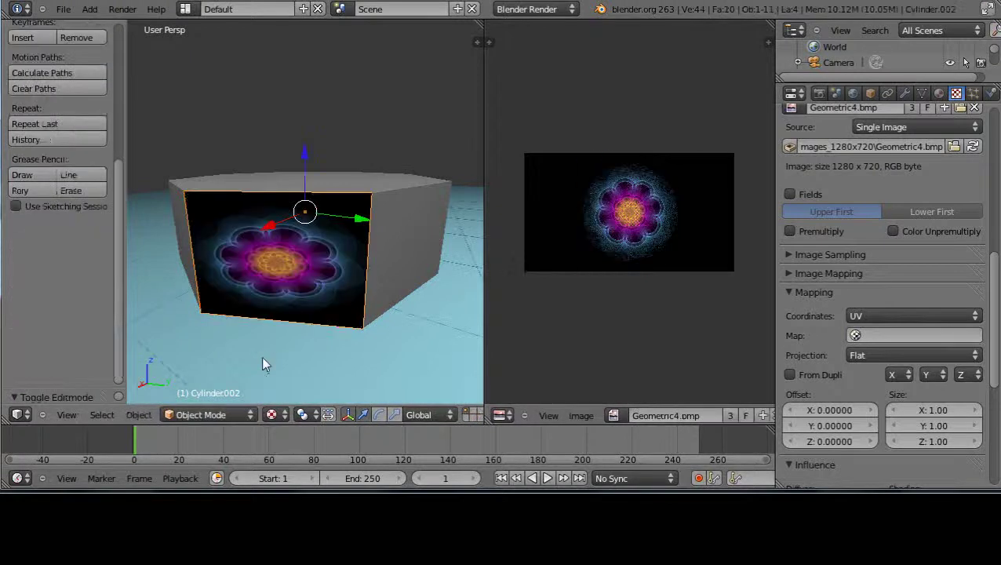
middle_click_drag(274, 349, 230, 344)
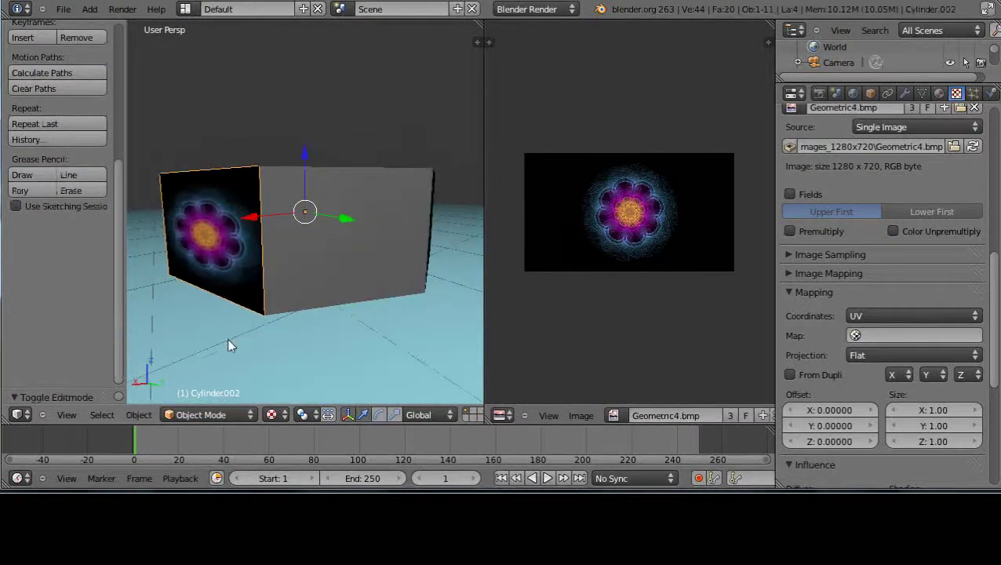
right_click(340, 266)
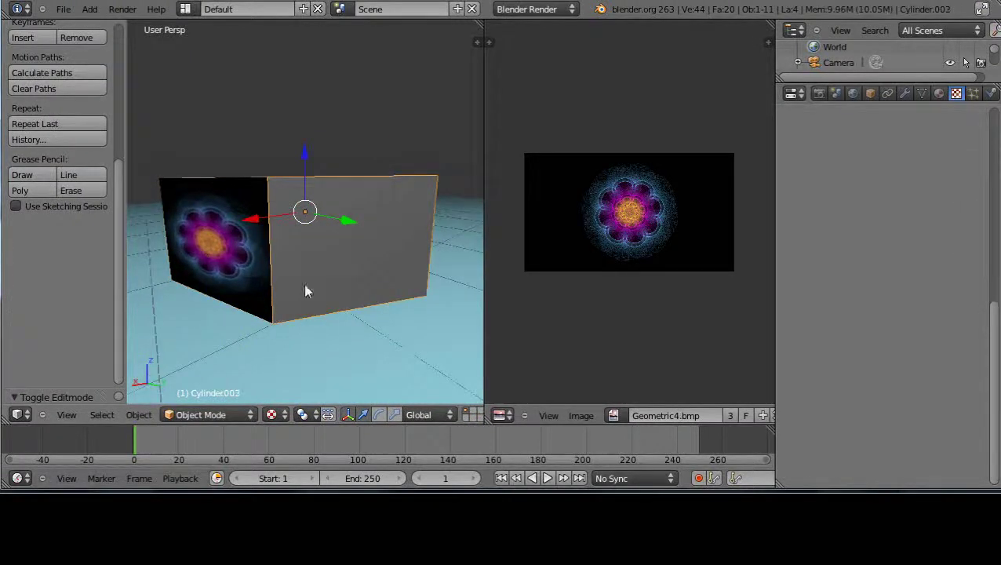
mouse_move(305, 292)
middle_mouse_down()
mouse_move(391, 324)
mouse_move(397, 299)
mouse_move(289, 294)
middle_mouse_up()
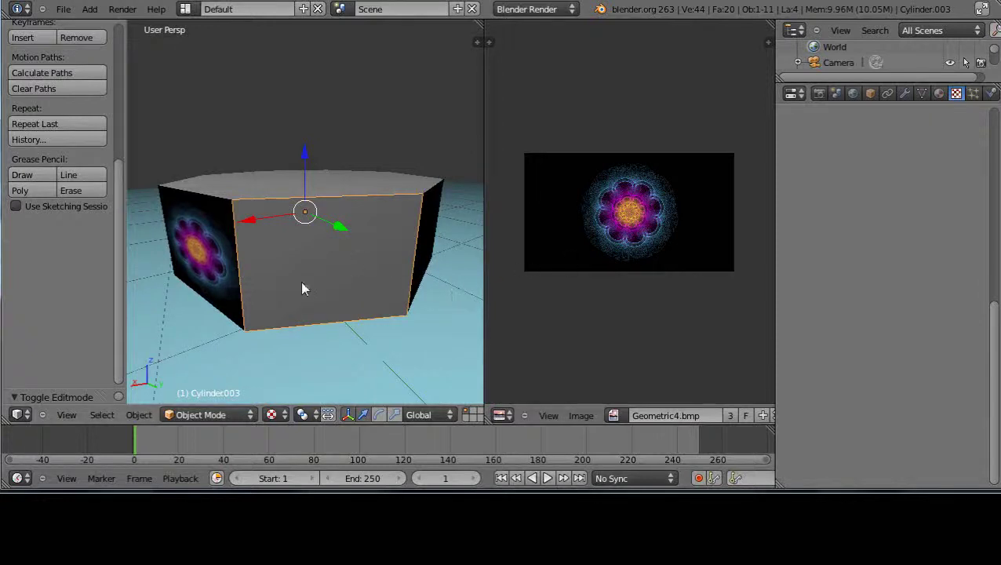
middle_click_drag(304, 287, 407, 308)
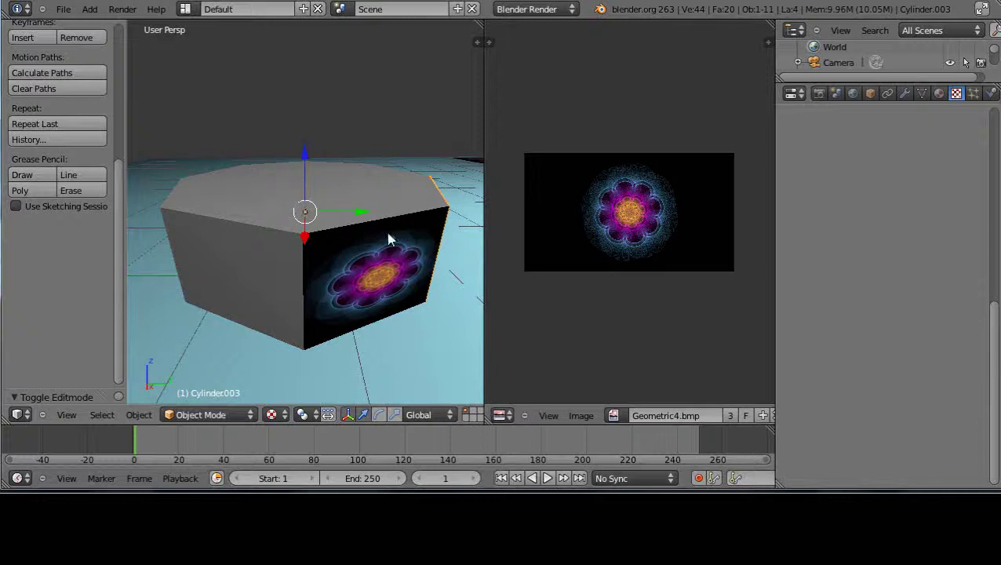
middle_click_drag(364, 285, 286, 264)
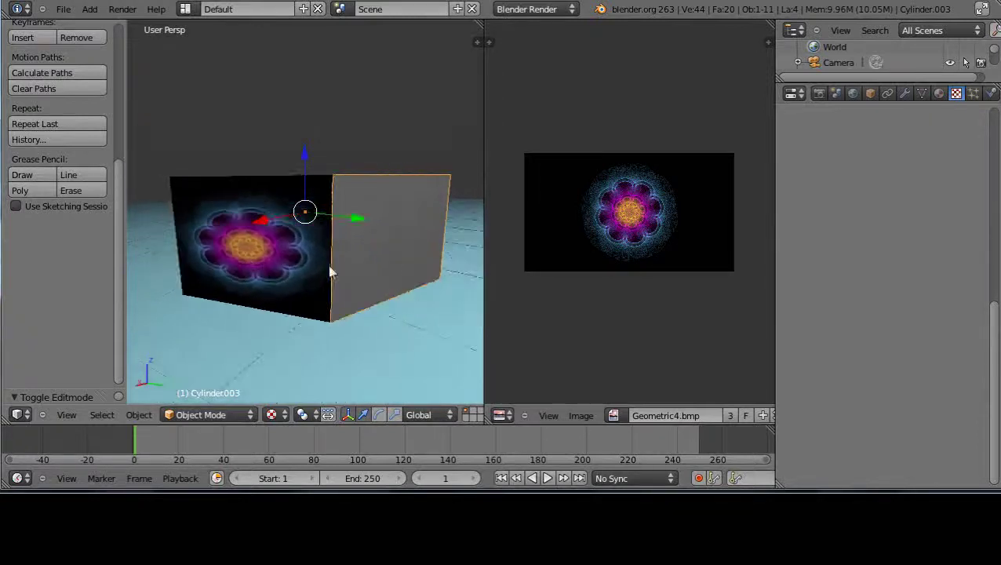
middle_click_drag(458, 274, 418, 286)
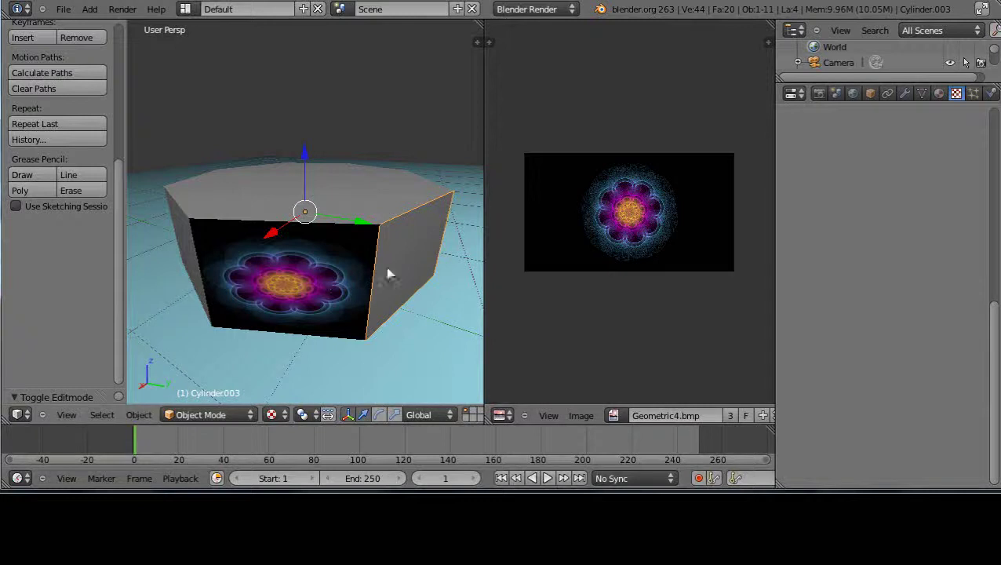
mouse_move(394, 275)
middle_mouse_down()
mouse_move(348, 228)
mouse_move(394, 265)
middle_mouse_up()
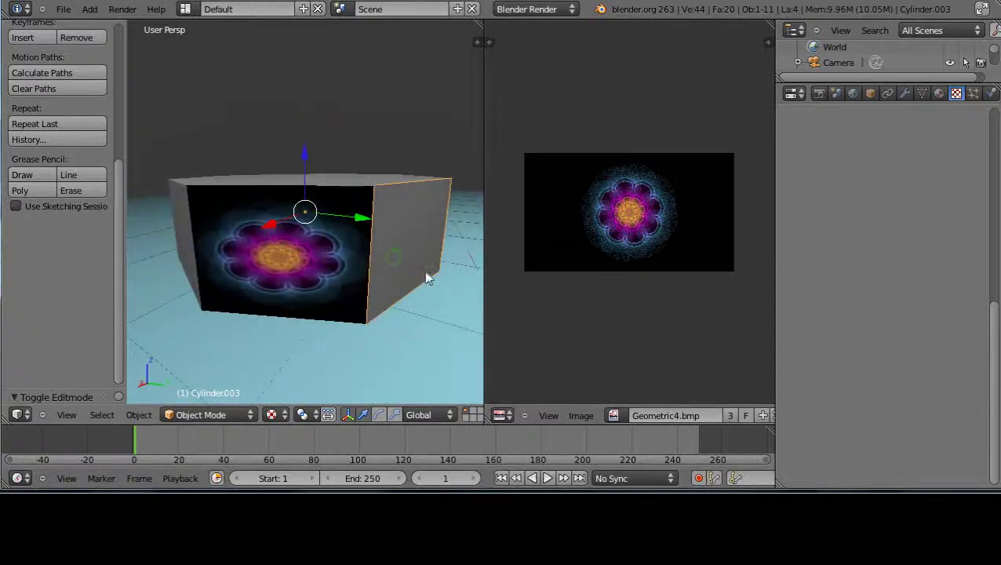
middle_click_drag(361, 275, 386, 270)
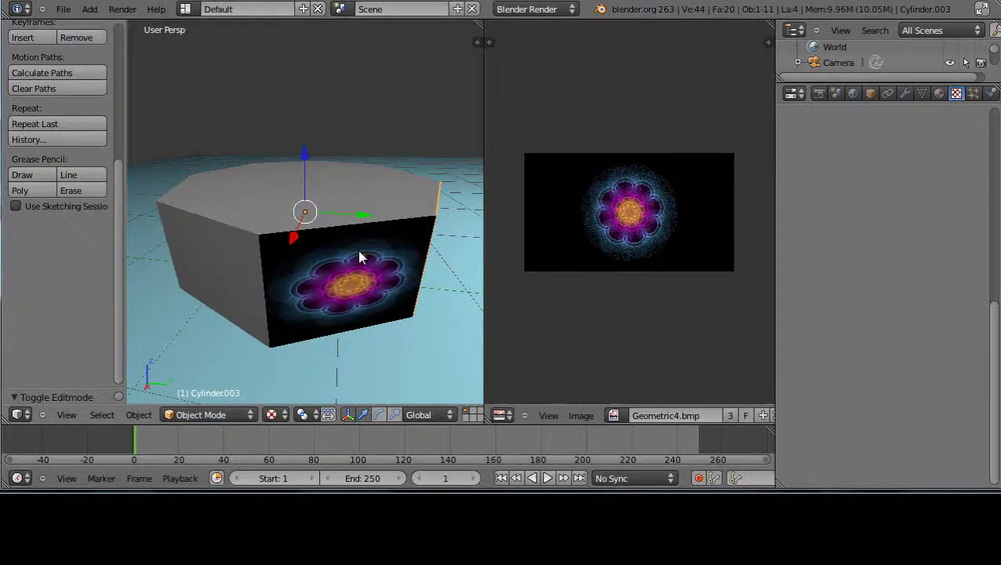
mouse_move(363, 272)
middle_mouse_down()
mouse_move(350, 267)
mouse_move(380, 267)
mouse_move(372, 257)
middle_mouse_up()
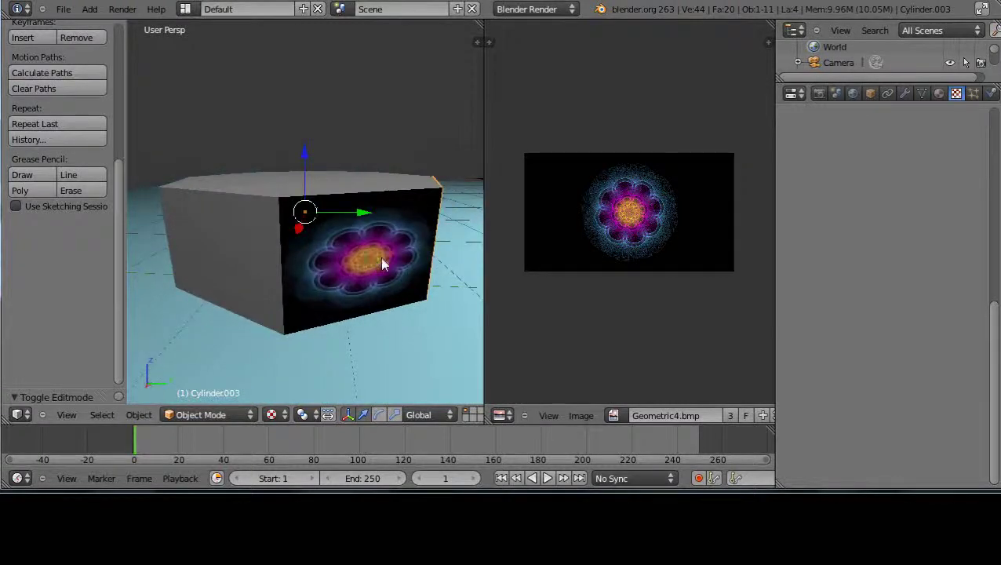
scroll(382, 262, "down", 3)
scroll(383, 261, "up", 3)
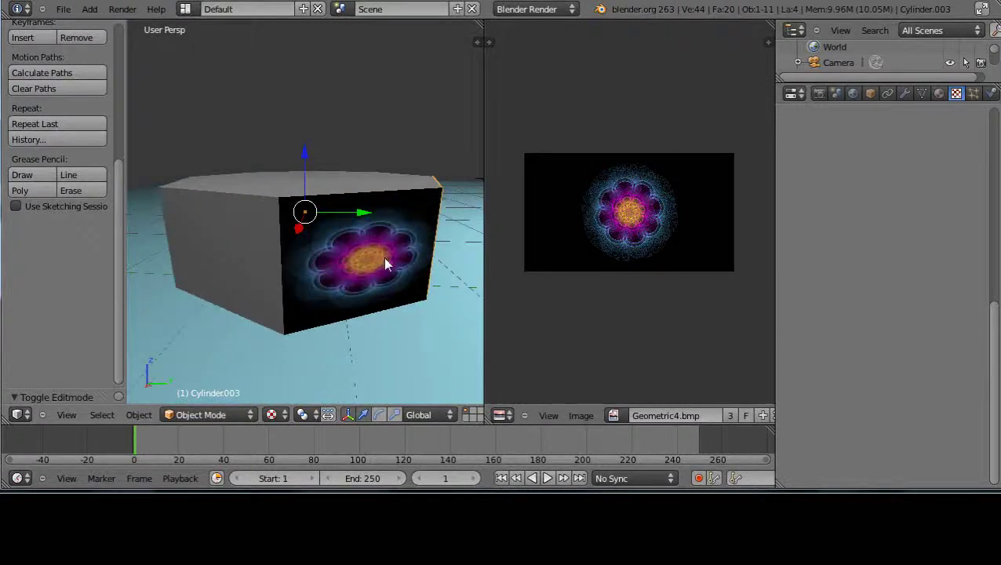